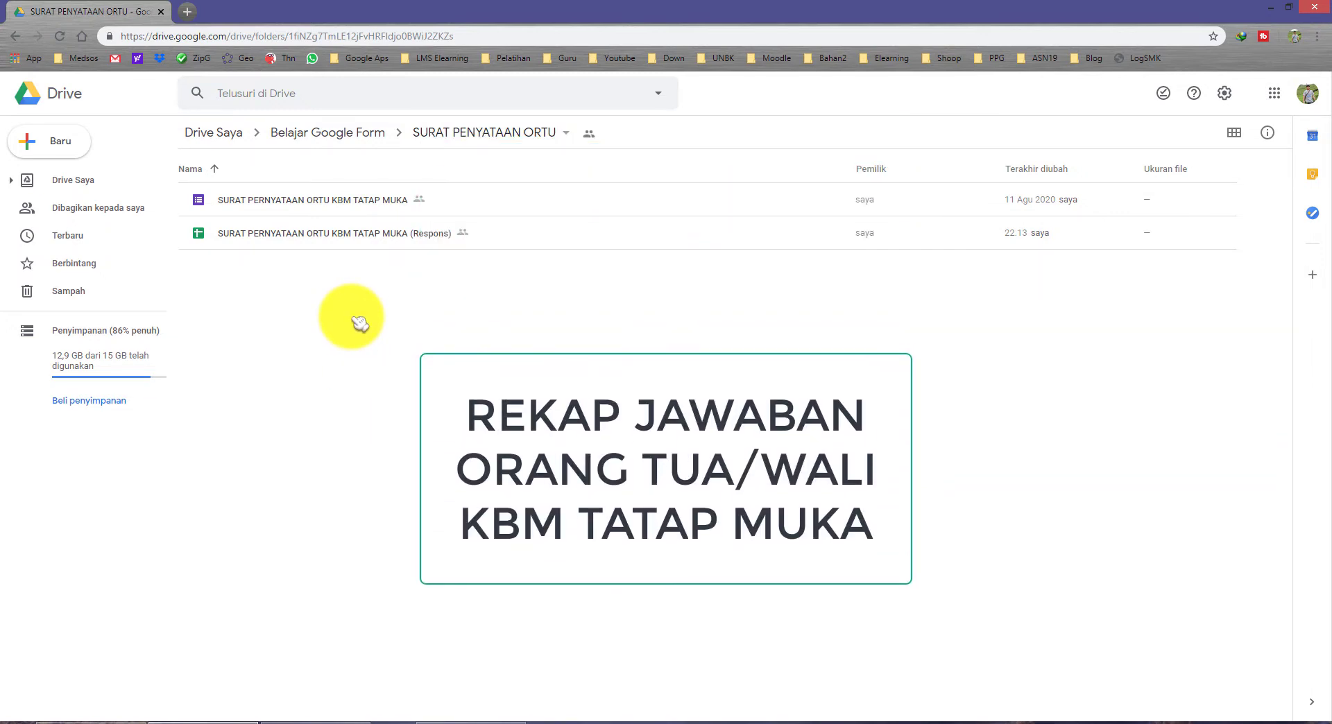
# Step: Open the response spreadsheet SURAT PERNYATAAN ORTU KBM TATAP MUKA (Respons) from the Drive folder
pyautogui.doubleClick(304, 239)
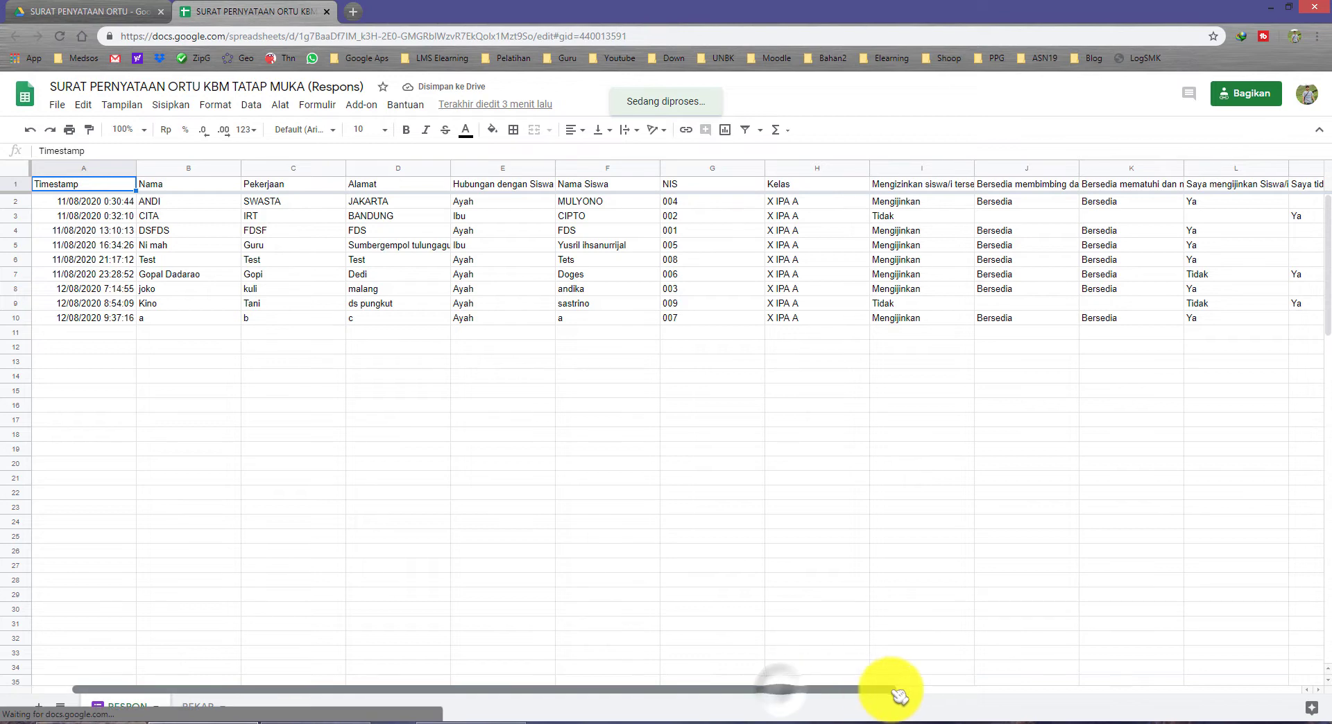
pyautogui.moveTo(900, 696); pyautogui.dragTo(687, 698)
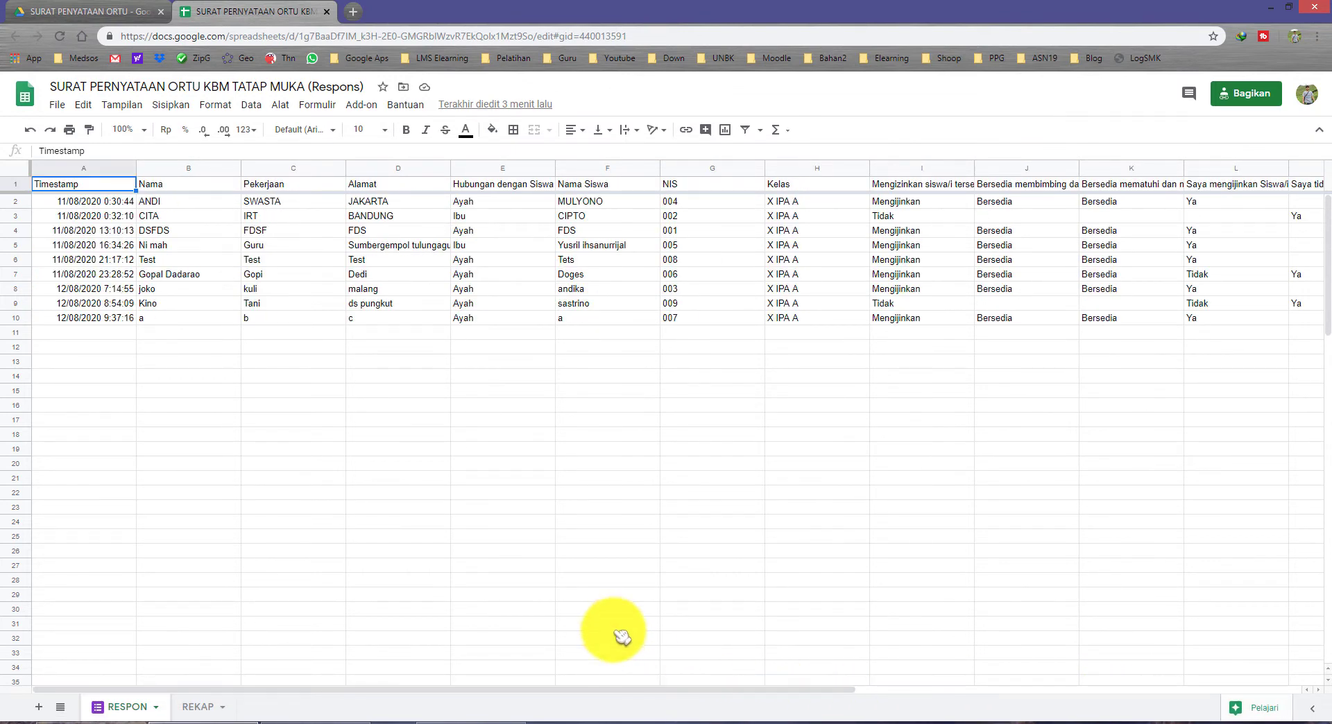
# Step: Switch to the Notepad notes and review the list of planned tasks for the parent-decision recap and diagram
pyautogui.click(336, 722)
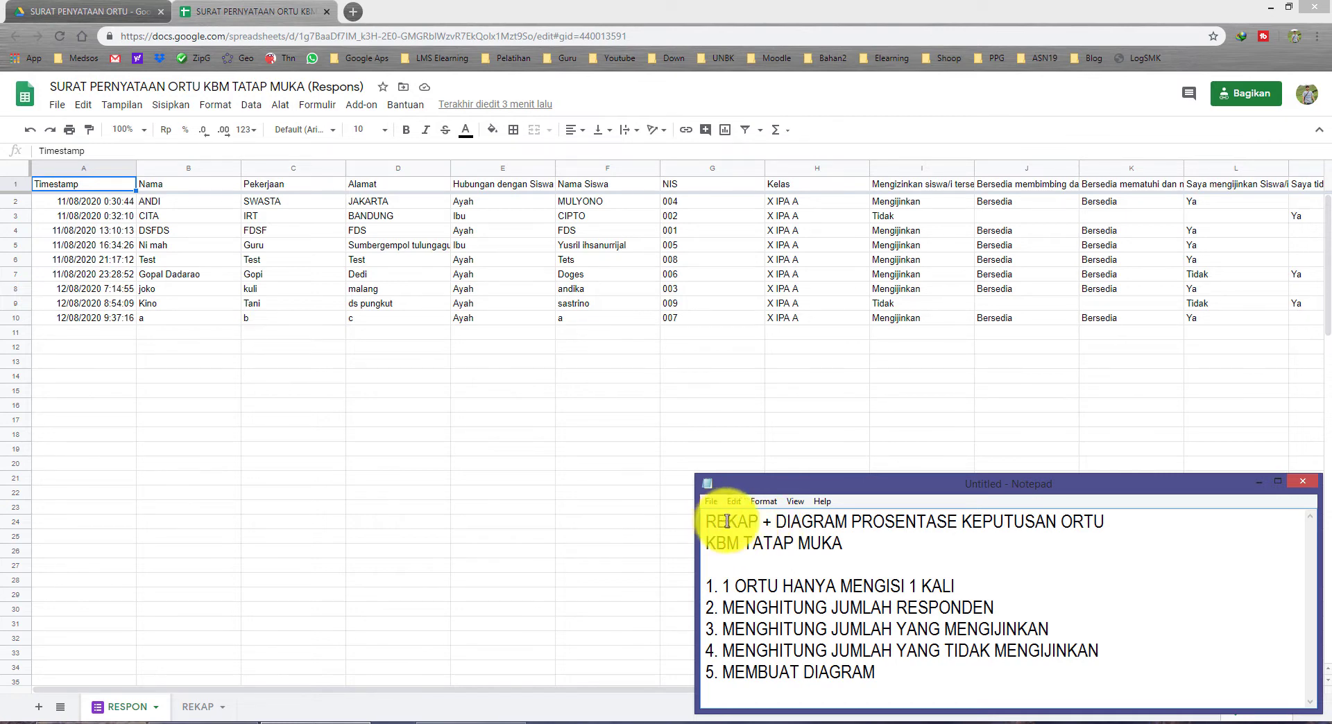
pyautogui.moveTo(706, 522); pyautogui.dragTo(785, 521)
pyautogui.click(810, 521)
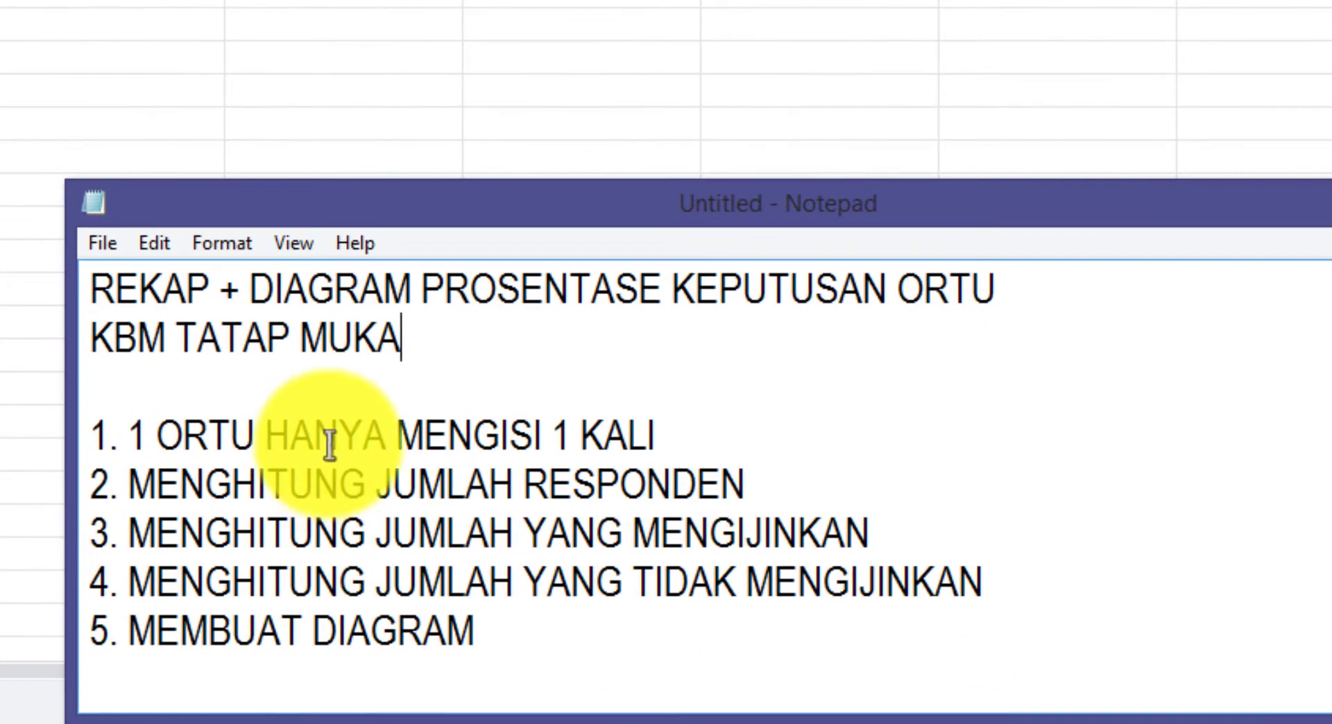
pyautogui.moveTo(130, 440); pyautogui.dragTo(255, 441)
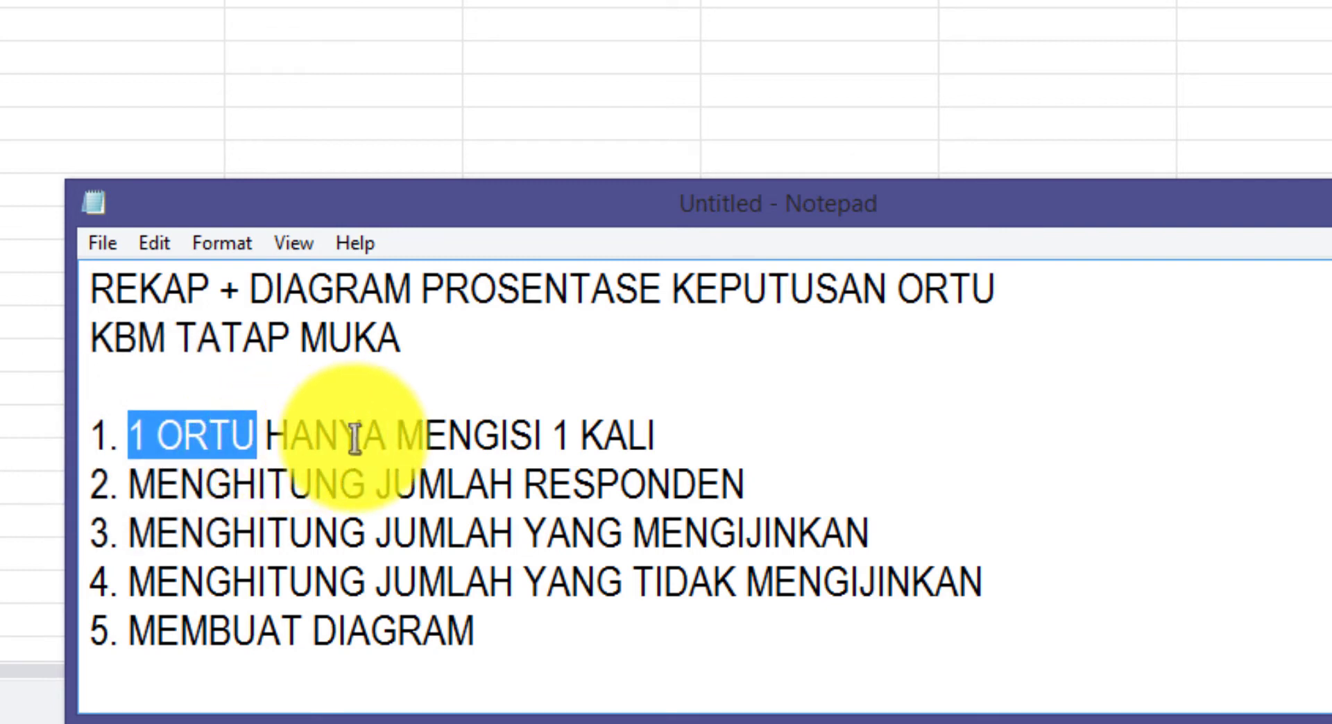
pyautogui.click(716, 437)
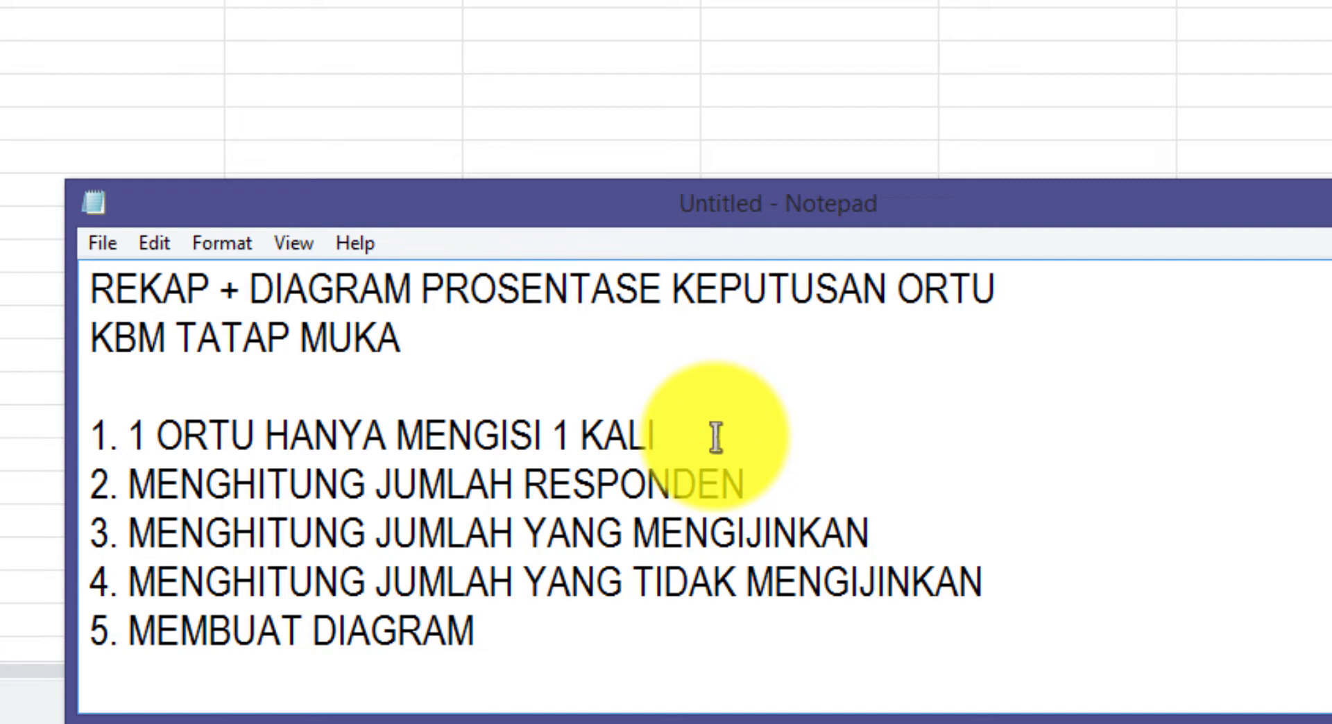
pyautogui.moveTo(132, 483); pyautogui.dragTo(761, 484)
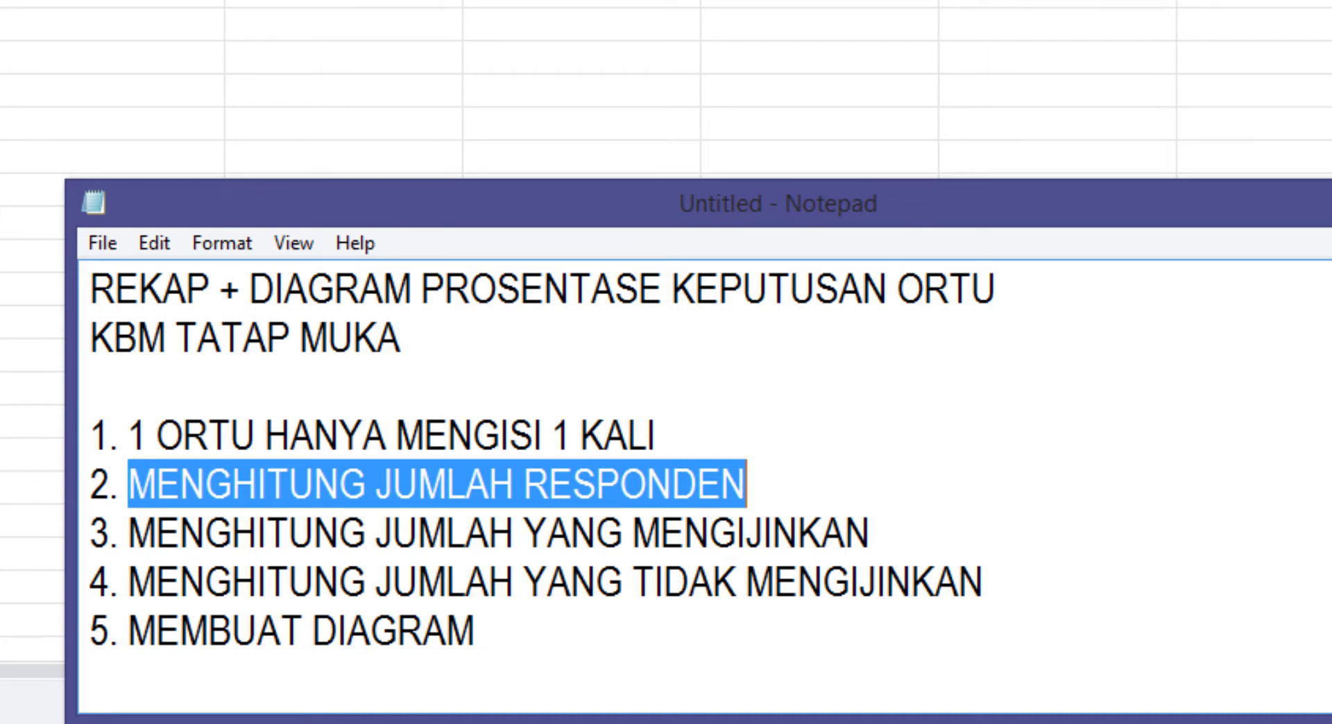
pyautogui.moveTo(135, 533); pyautogui.dragTo(919, 535)
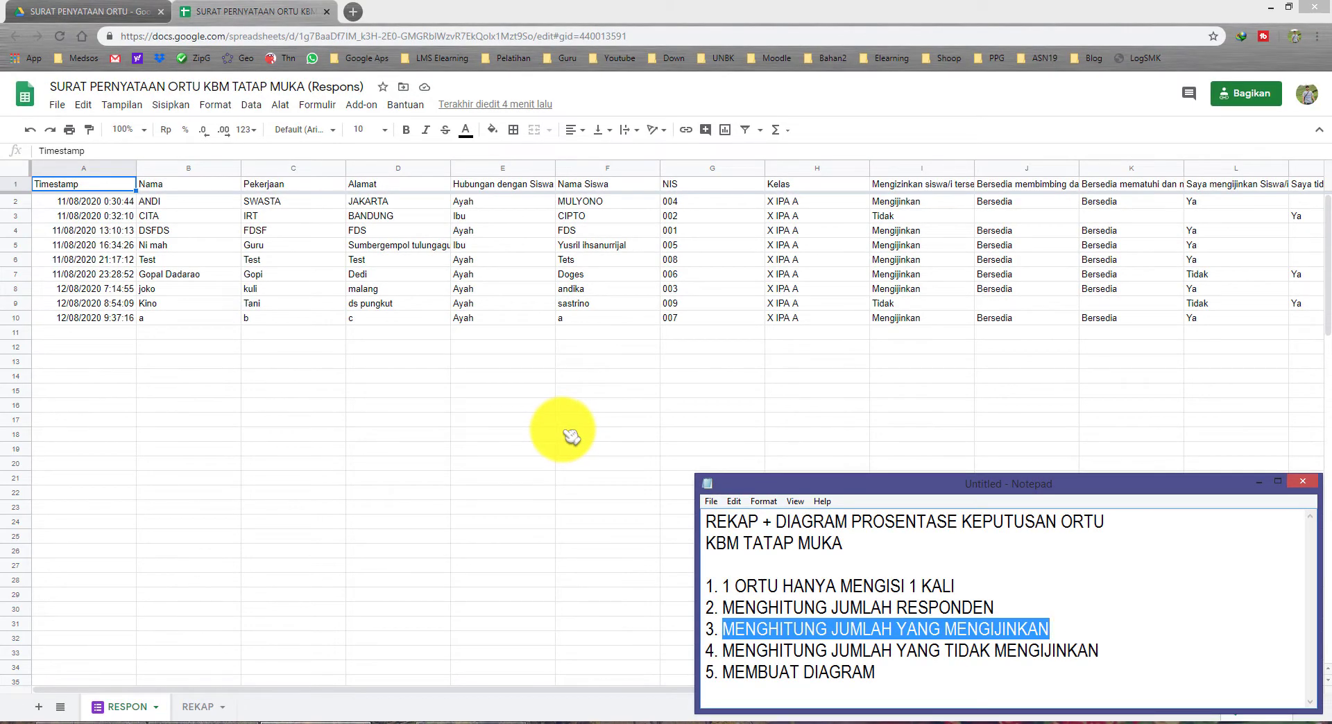
# Step: Widen columns L and M on the RESPON sheet to show more of the two permission question headers
pyautogui.click(569, 424)
pyautogui.moveTo(769, 691); pyautogui.dragTo(1160, 704)
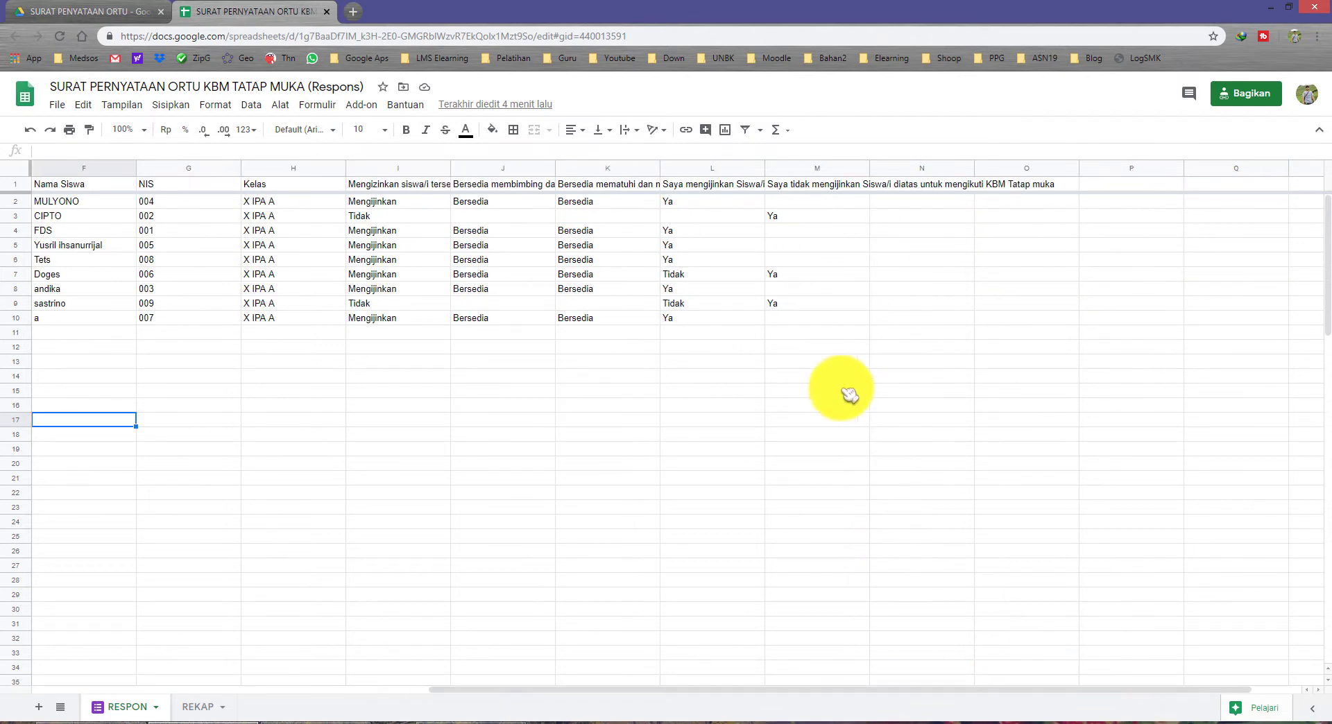
pyautogui.click(718, 184)
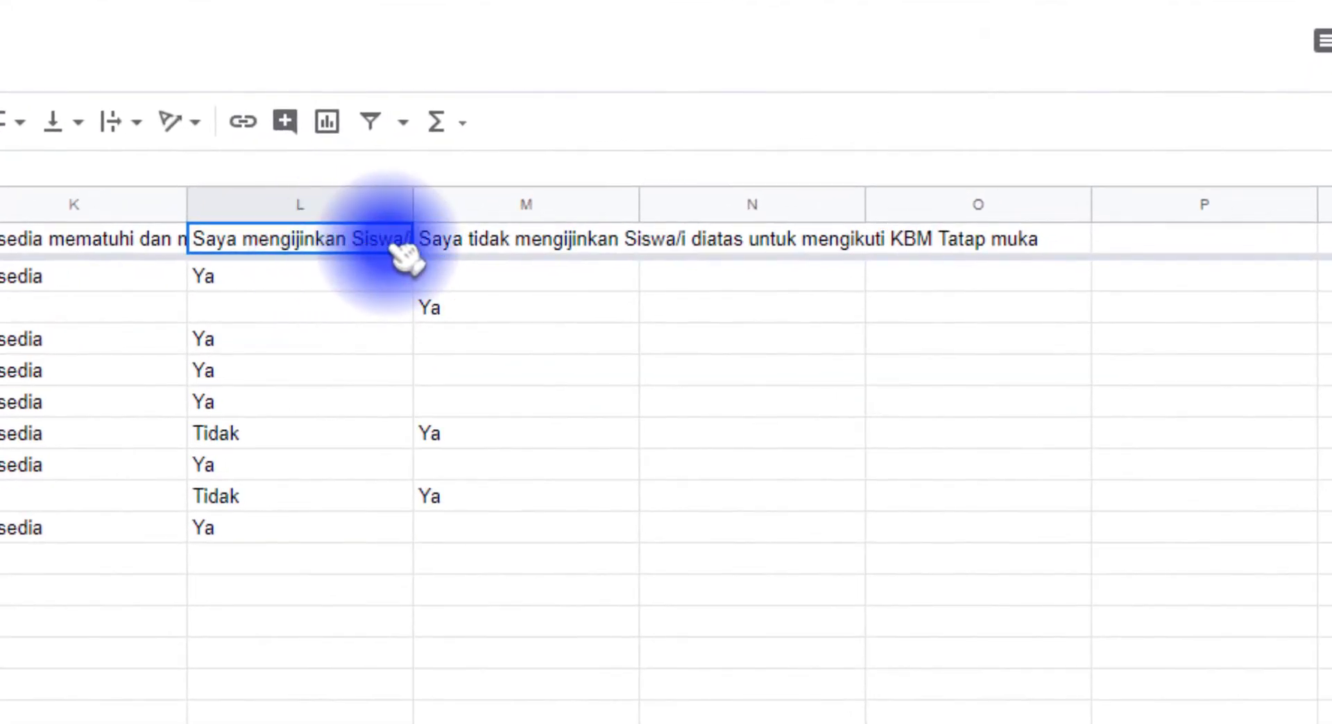
pyautogui.moveTo(412, 214); pyautogui.dragTo(660, 232)
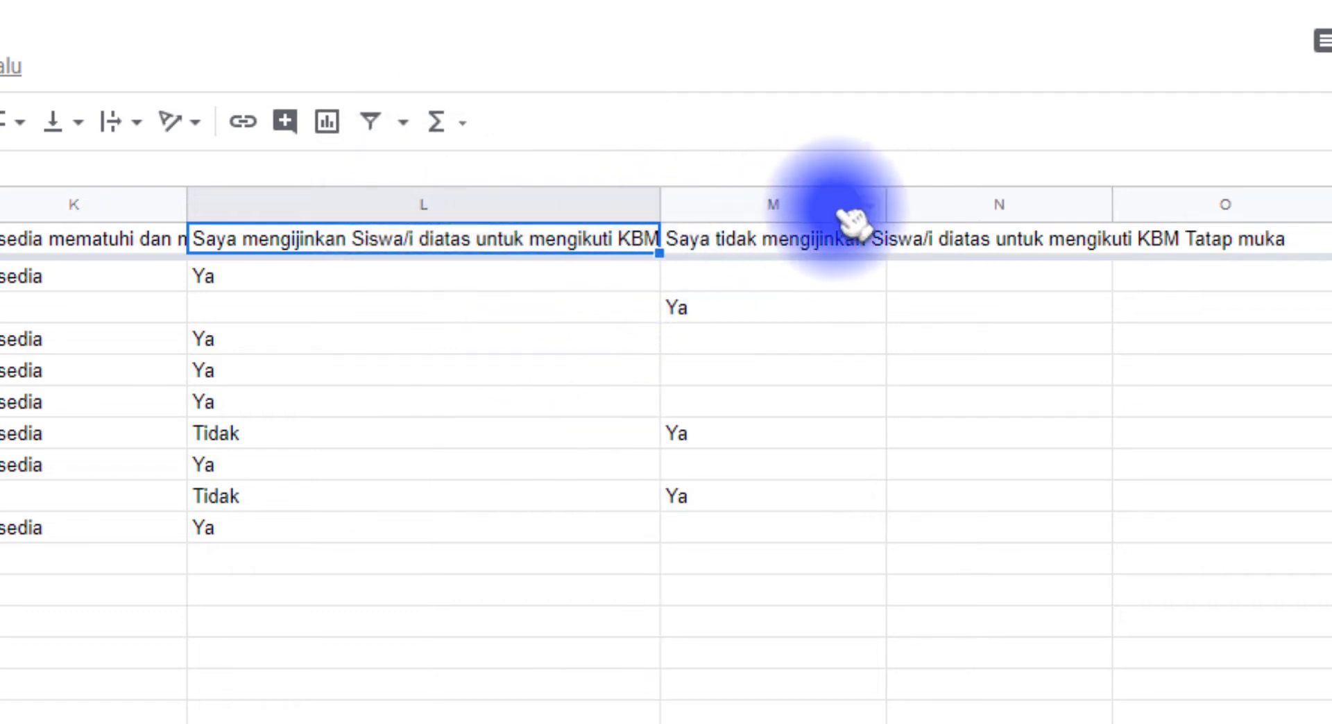
pyautogui.moveTo(337, 281); pyautogui.dragTo(271, 514)
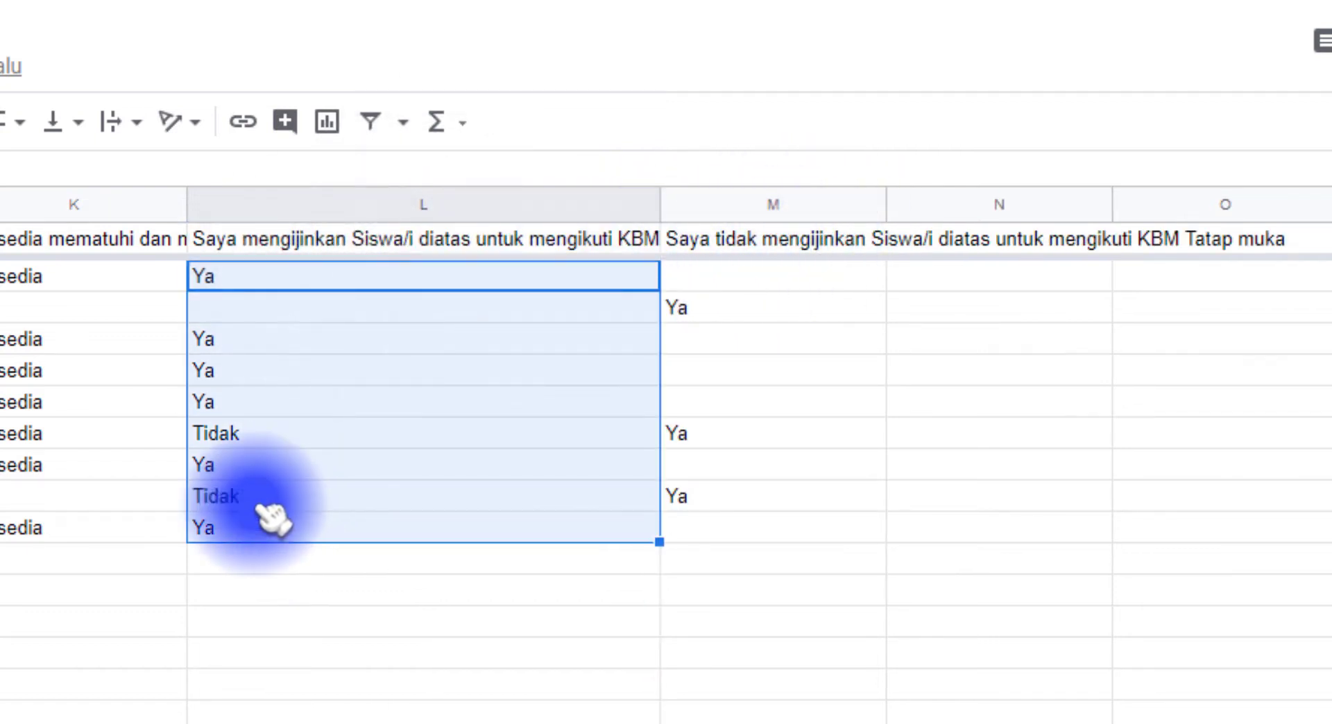
pyautogui.click(259, 408)
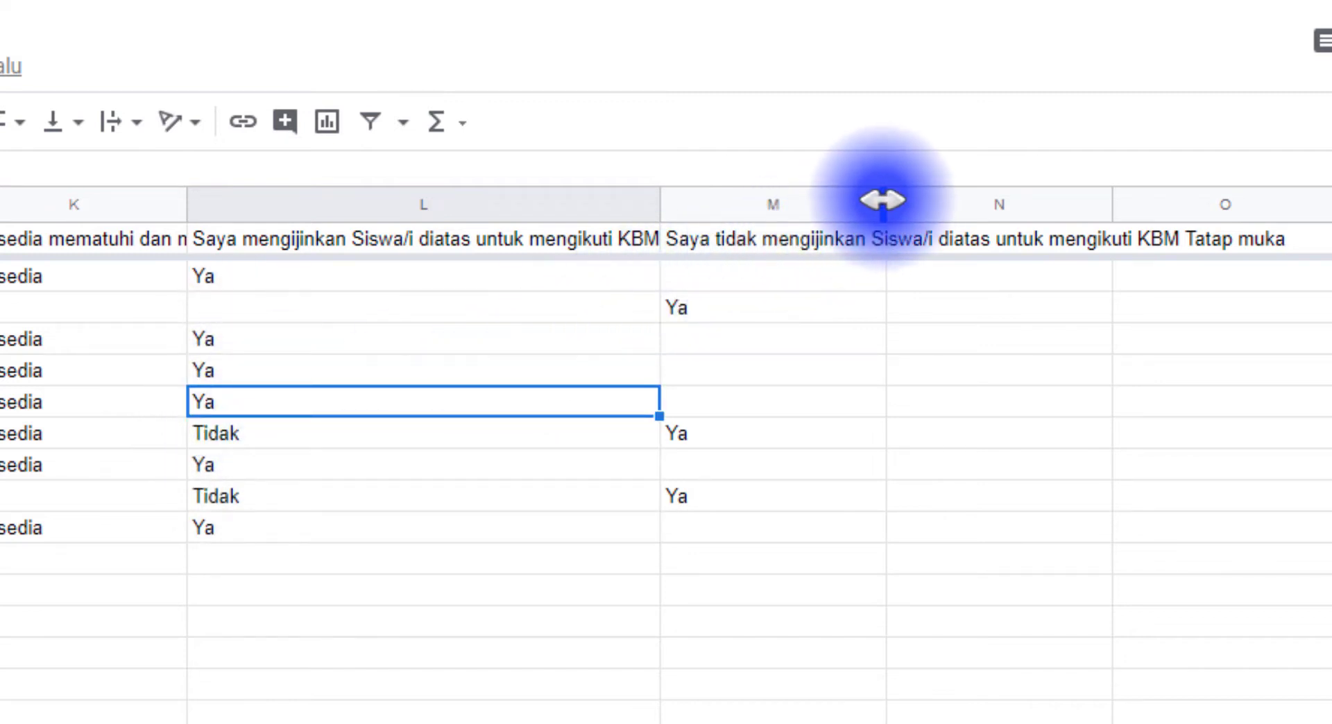
pyautogui.moveTo(886, 202); pyautogui.dragTo(1143, 226)
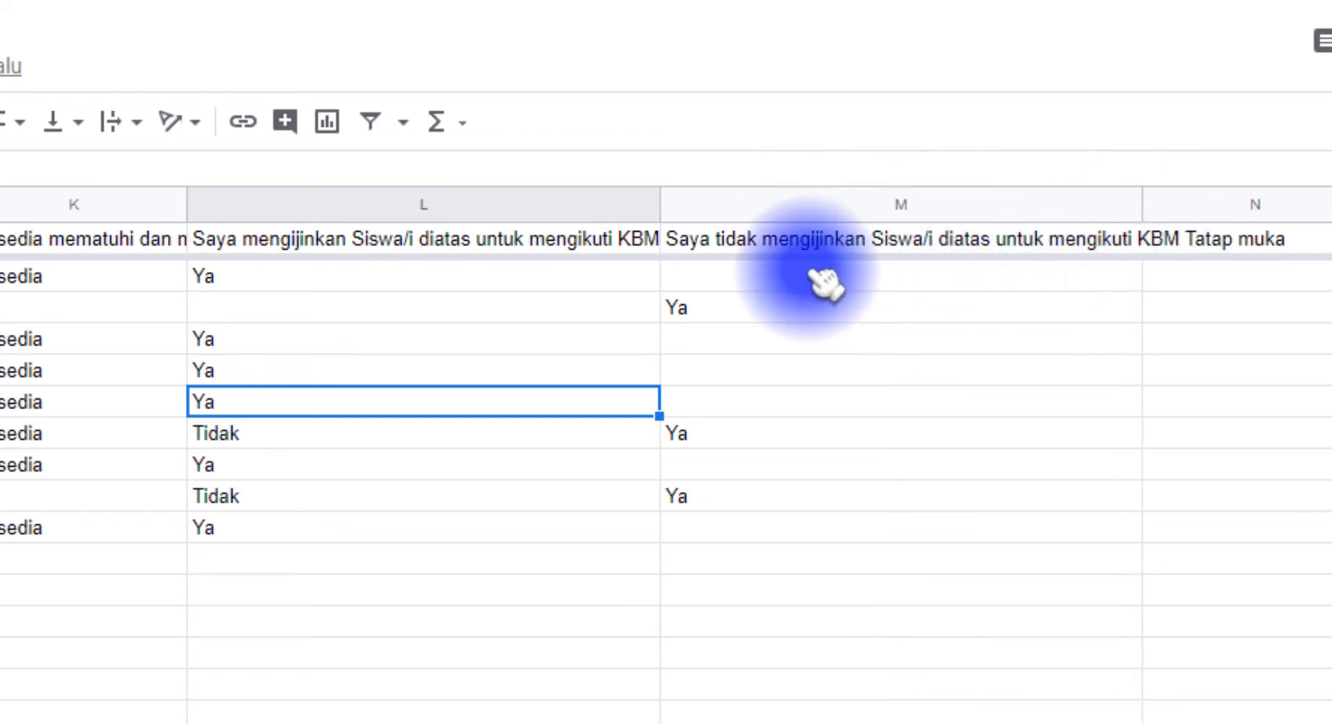
# Step: Examine the Ya and Tidak answers in rows 2 to 10 of the two permission columns, L and M
pyautogui.click(784, 239)
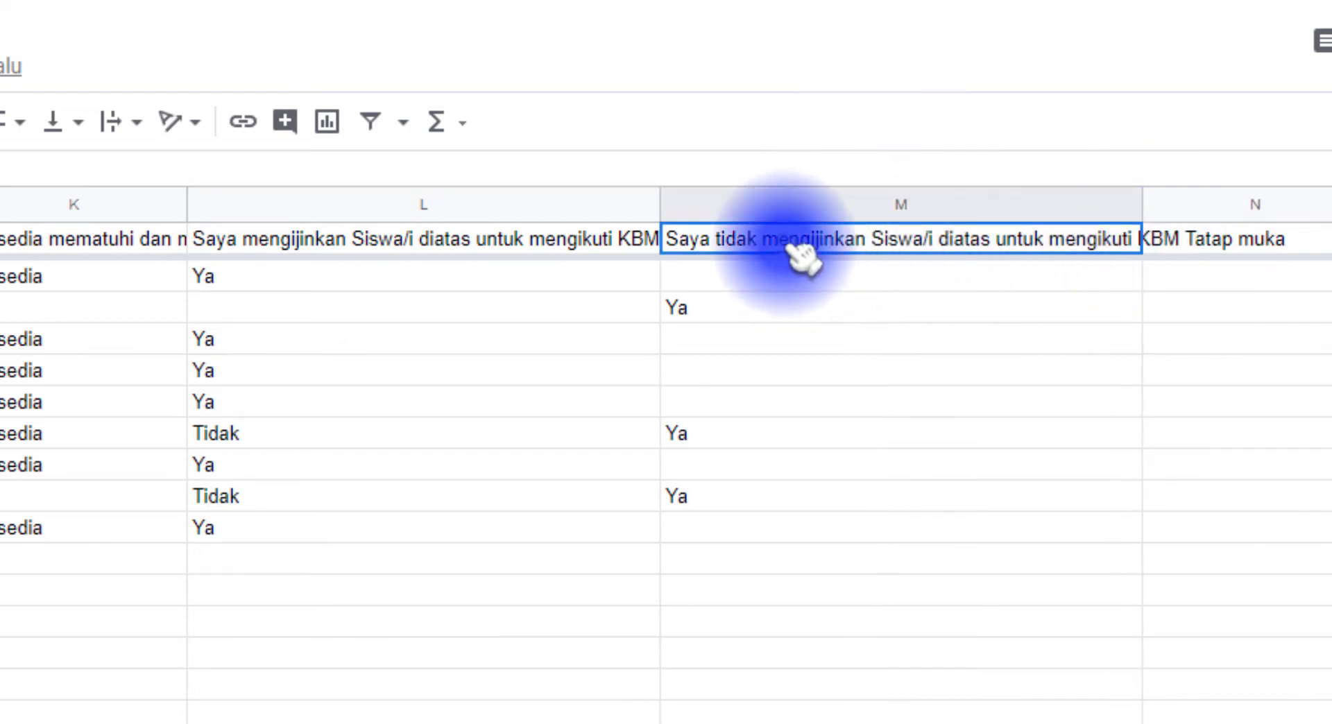
pyautogui.click(732, 311)
pyautogui.click(734, 439)
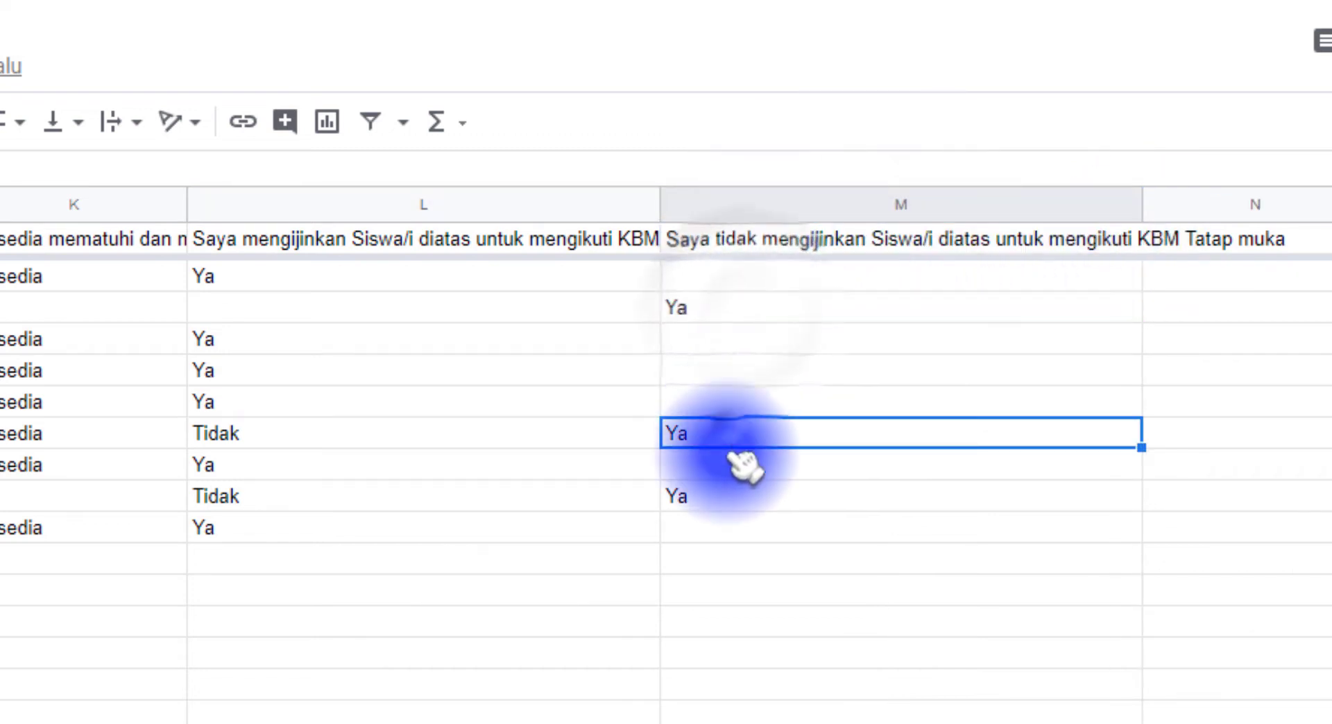
pyautogui.click(730, 486)
pyautogui.click(718, 300)
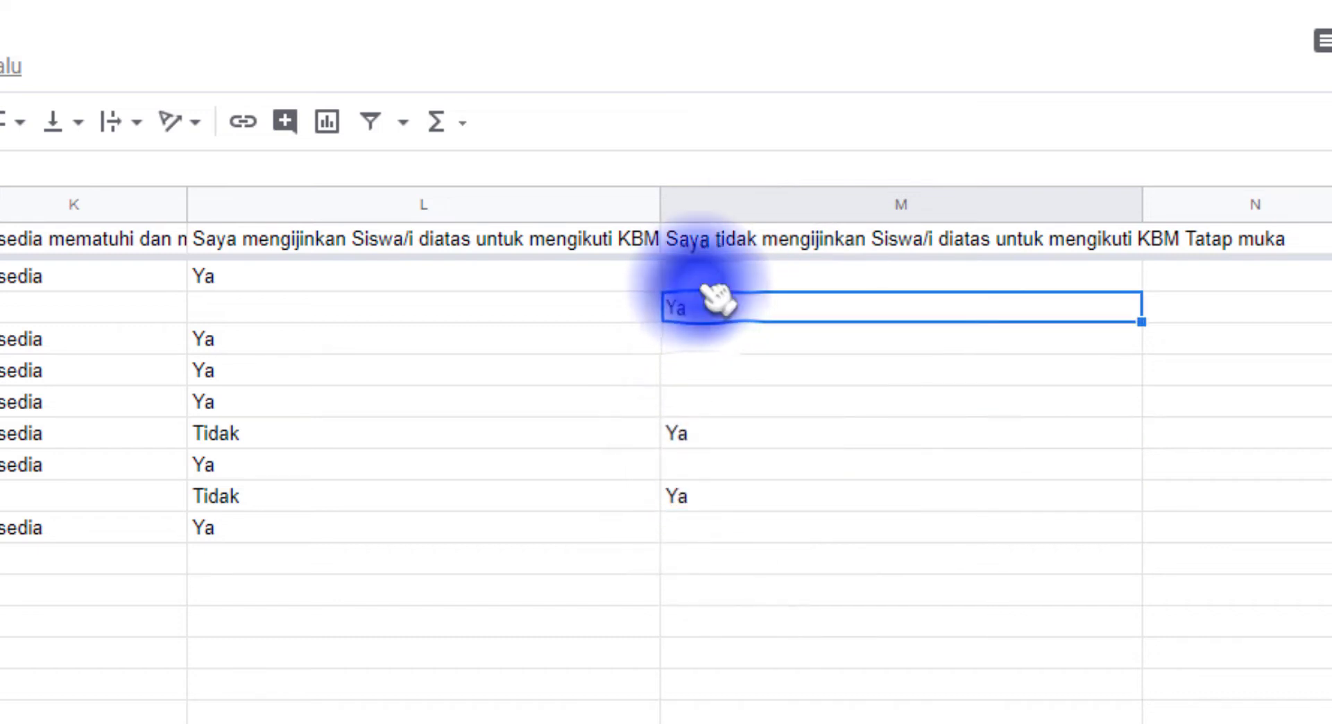
pyautogui.moveTo(700, 276); pyautogui.dragTo(705, 529)
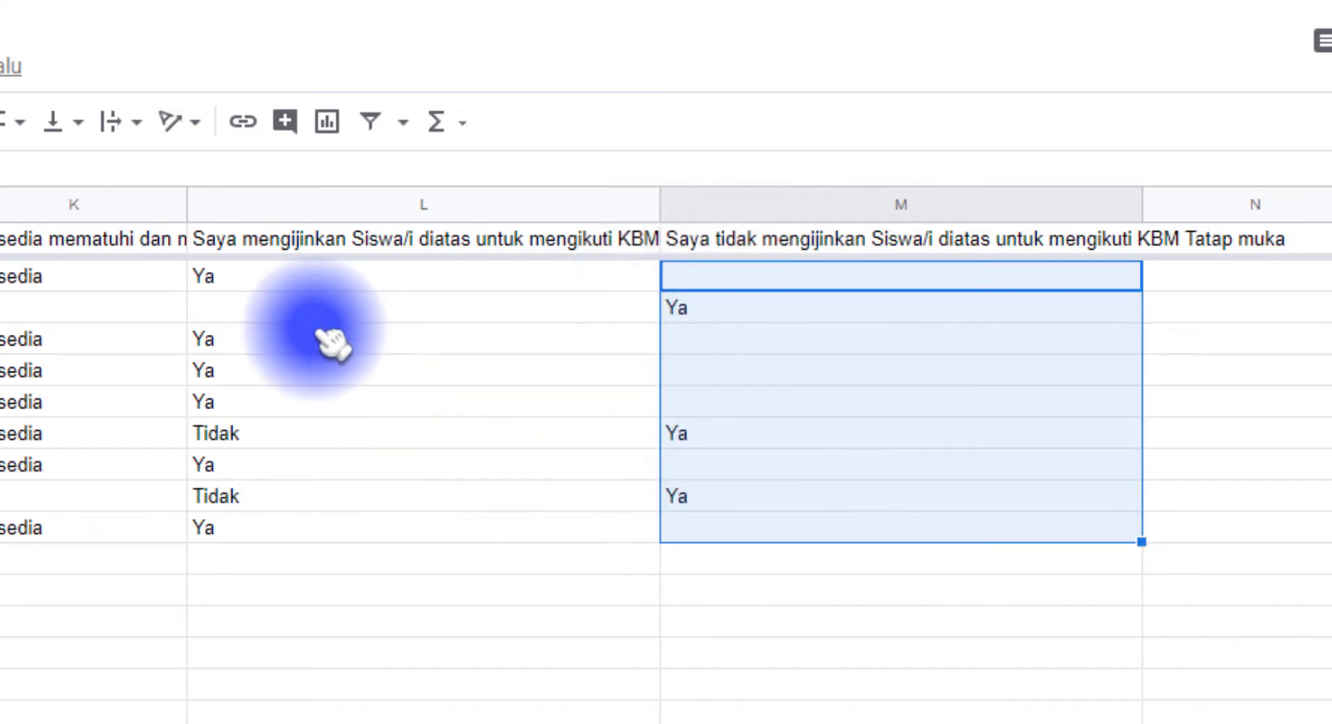
pyautogui.moveTo(278, 281); pyautogui.dragTo(288, 509)
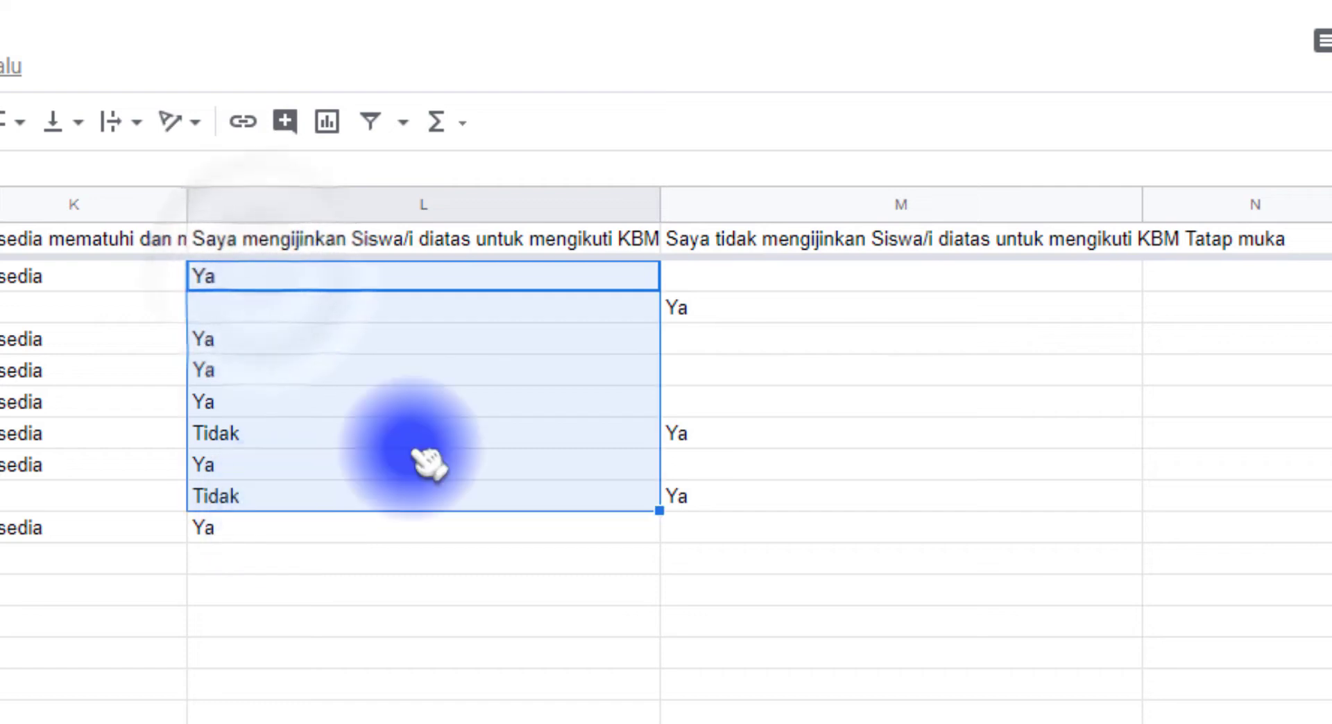
pyautogui.moveTo(694, 278); pyautogui.dragTo(722, 534)
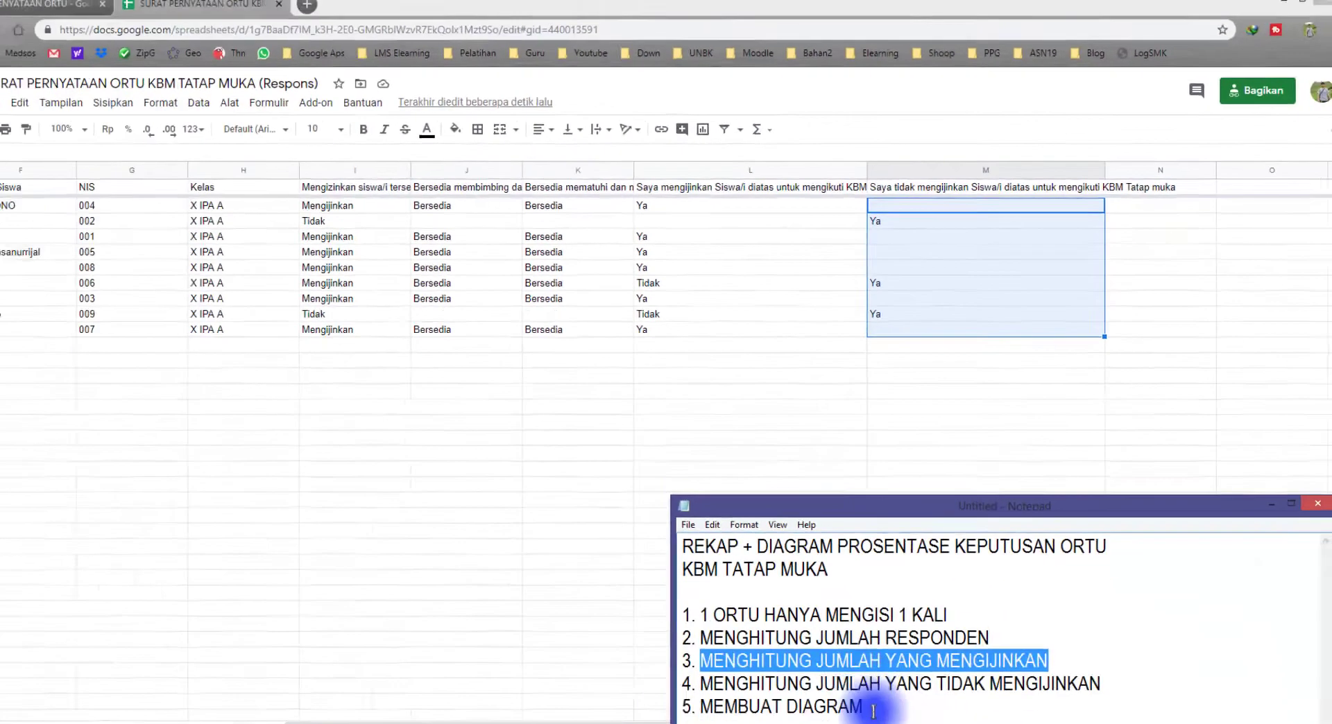
pyautogui.click(424, 435)
pyautogui.moveTo(753, 701); pyautogui.dragTo(326, 698)
pyautogui.click(104, 522)
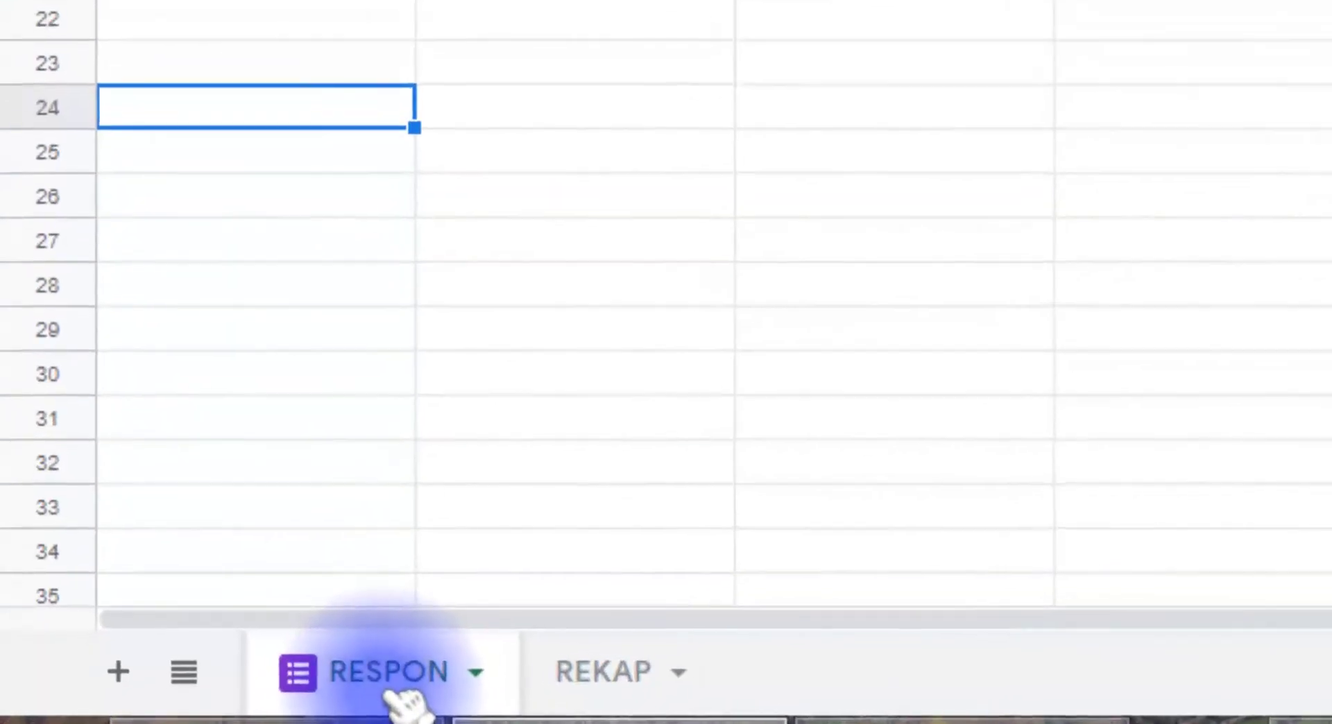
pyautogui.click(427, 683)
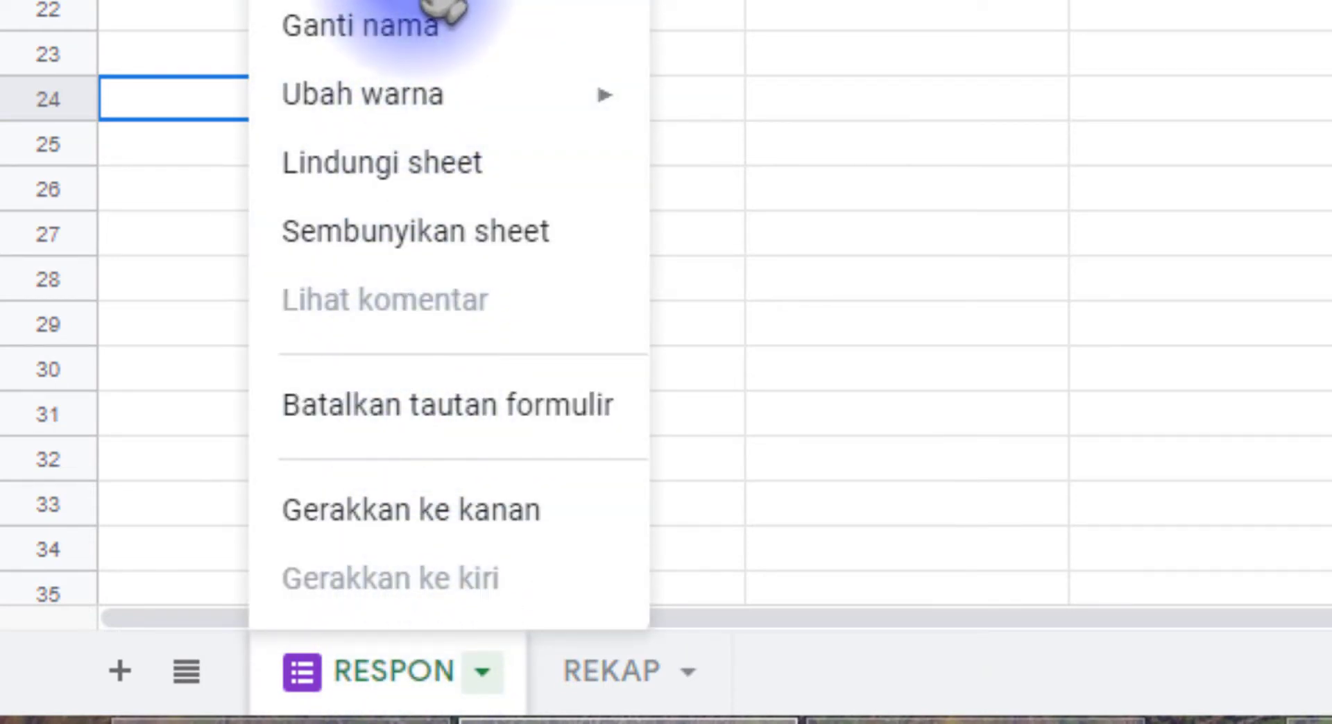
pyautogui.click(438, 38)
pyautogui.click(417, 670)
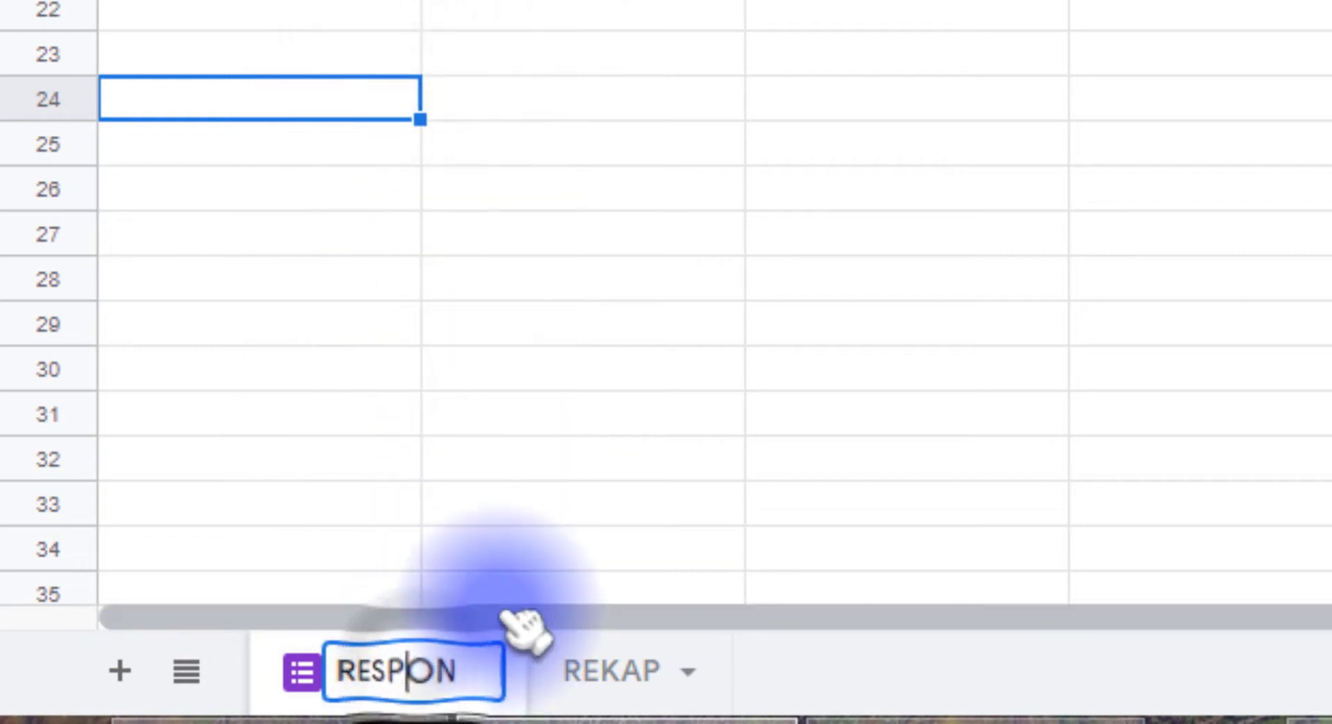
pyautogui.moveTo(463, 673); pyautogui.dragTo(321, 671)
pyautogui.click(410, 512)
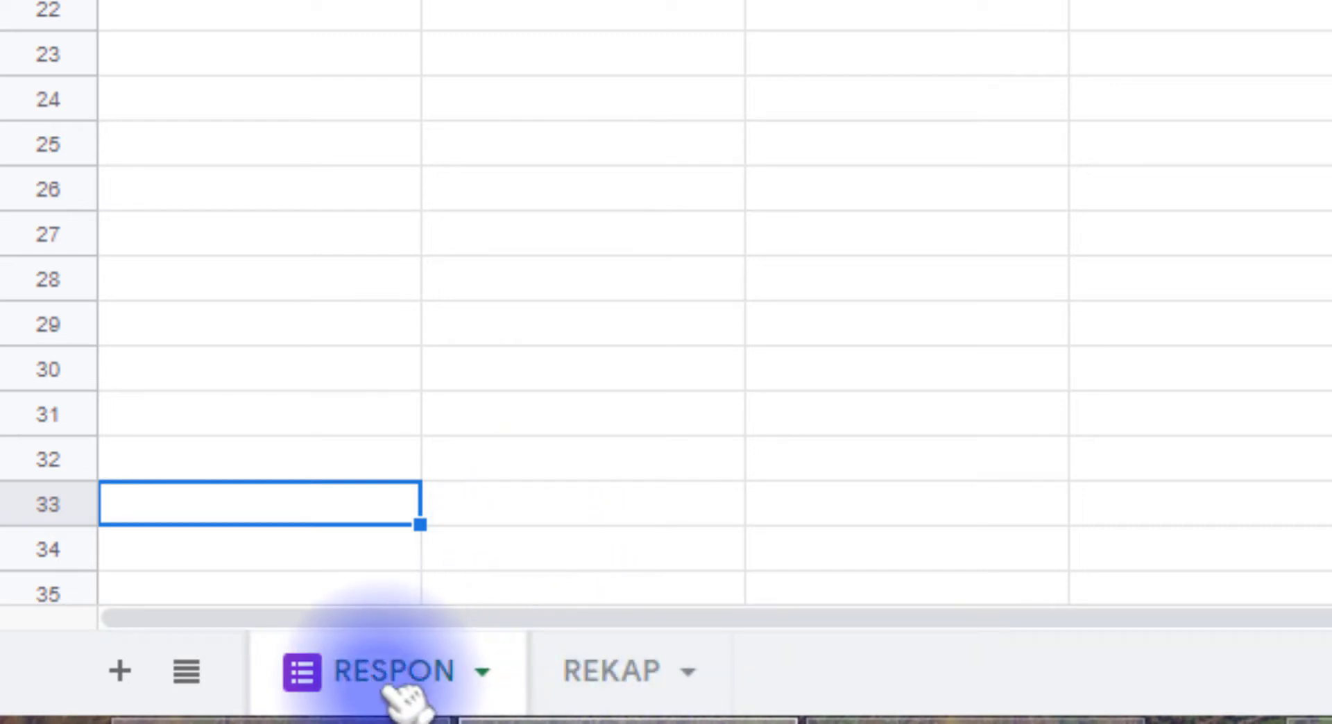
pyautogui.click(649, 665)
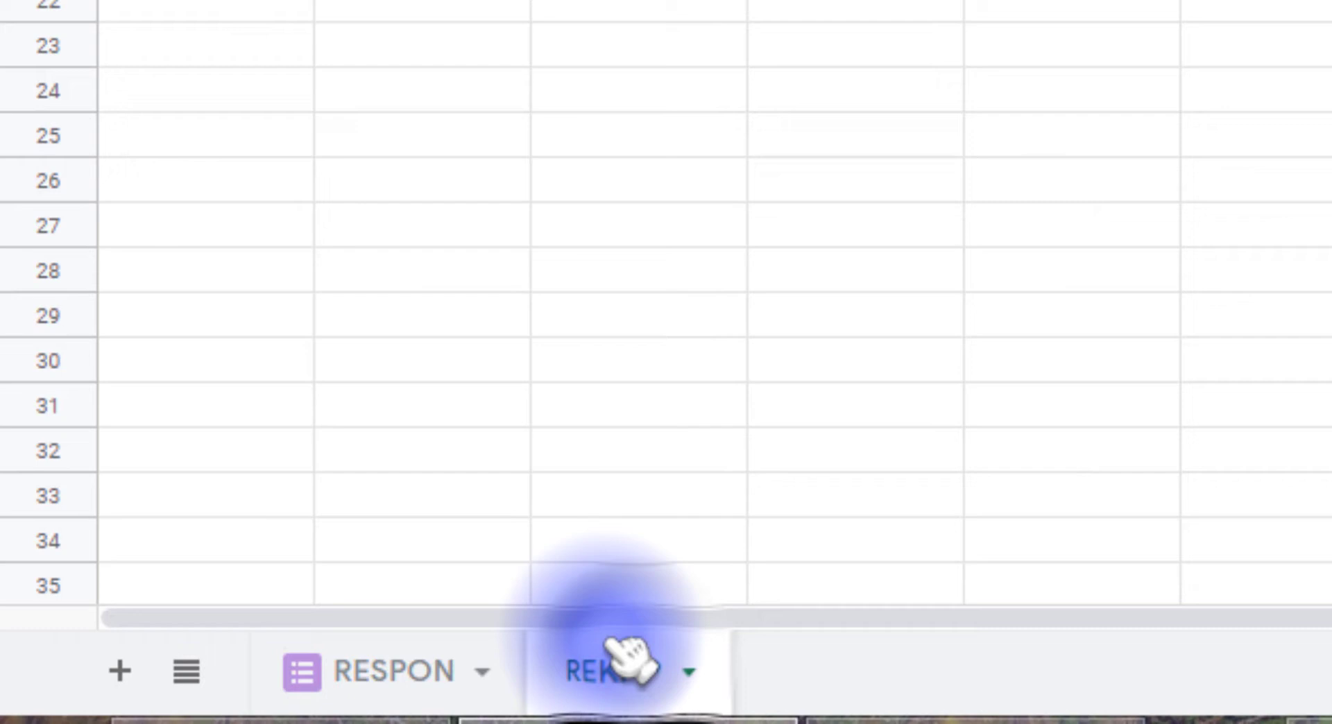
pyautogui.click(378, 673)
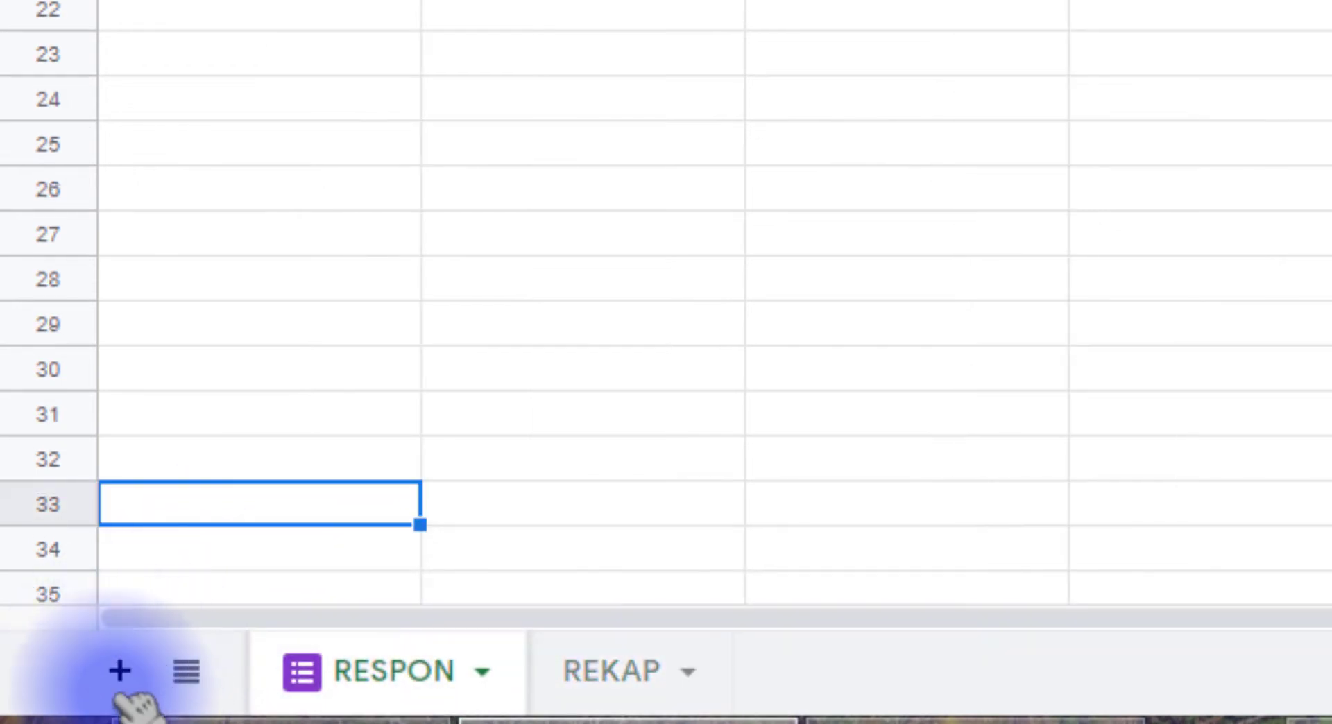
# Step: Add a blank sheet after RESPON and open its name for editing
pyautogui.click(119, 671)
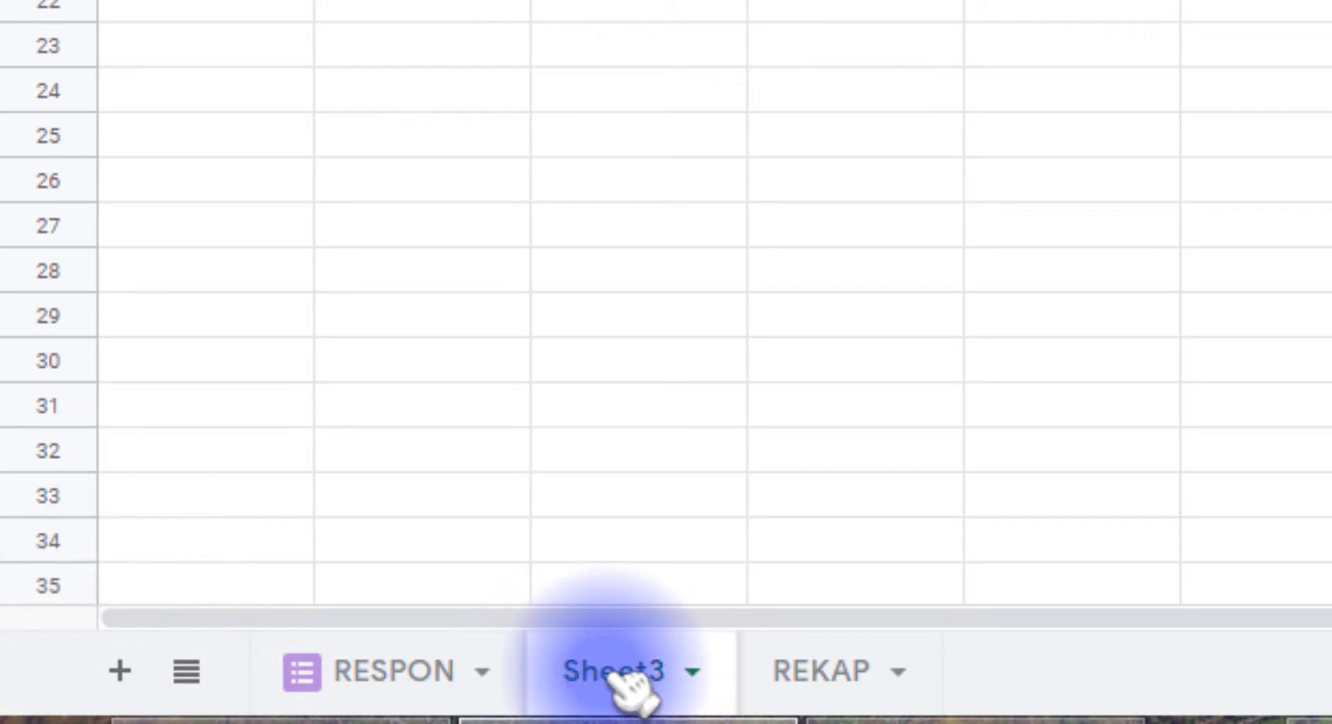
pyautogui.click(686, 669)
pyautogui.click(687, 139)
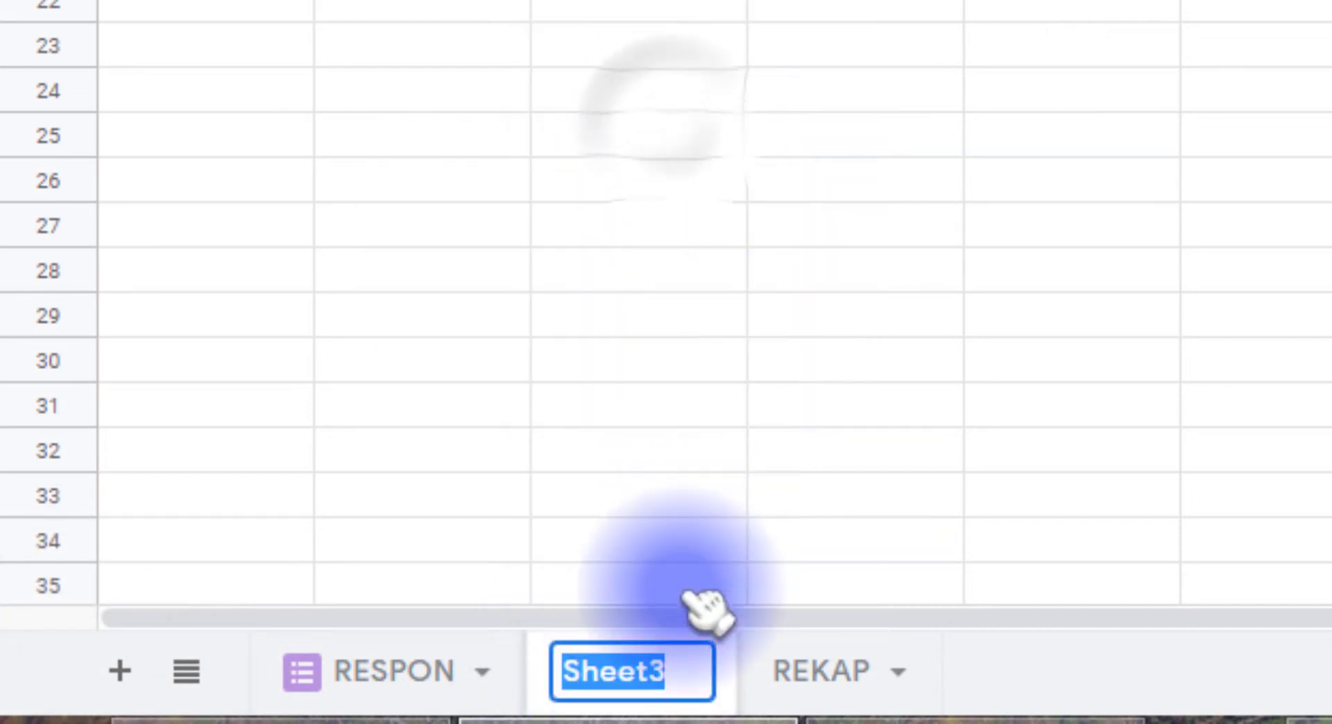
pyautogui.click(854, 669)
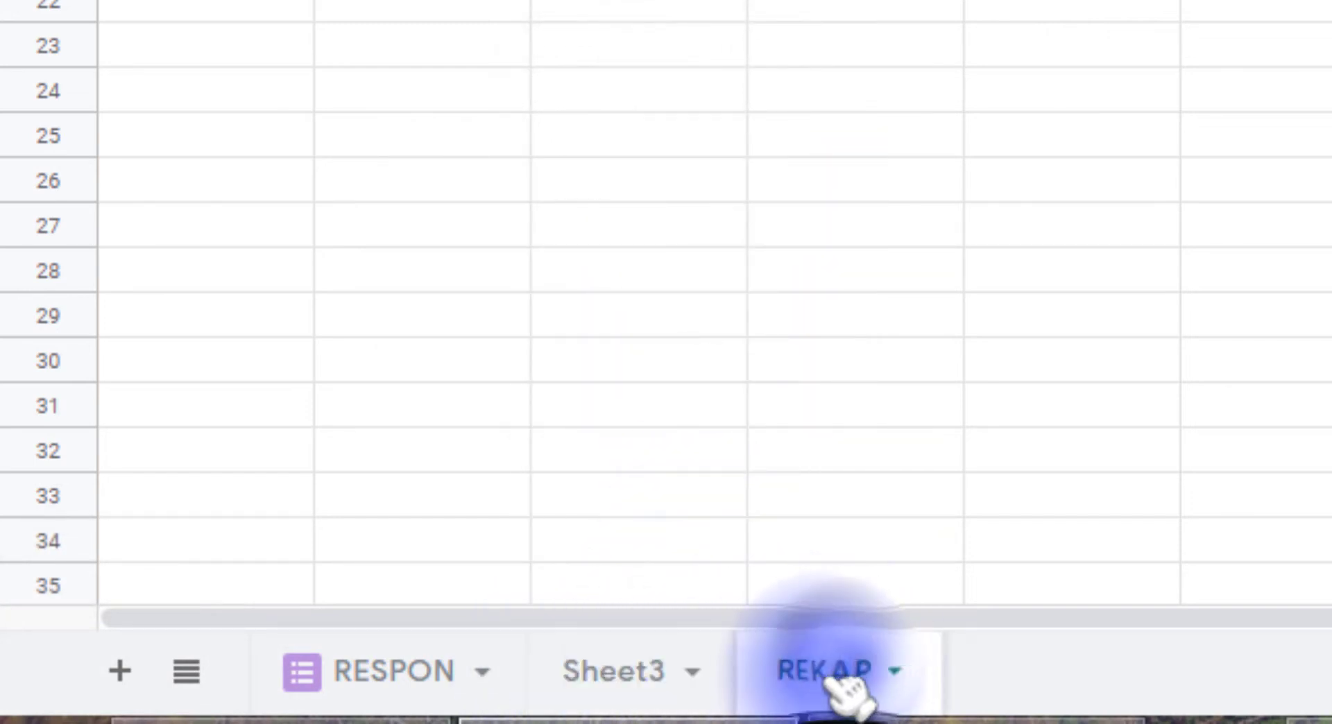
# Step: Delete the extra blank sheet Sheet3 between RESPON and REKAP
pyautogui.click(625, 672)
pyautogui.click(628, 672)
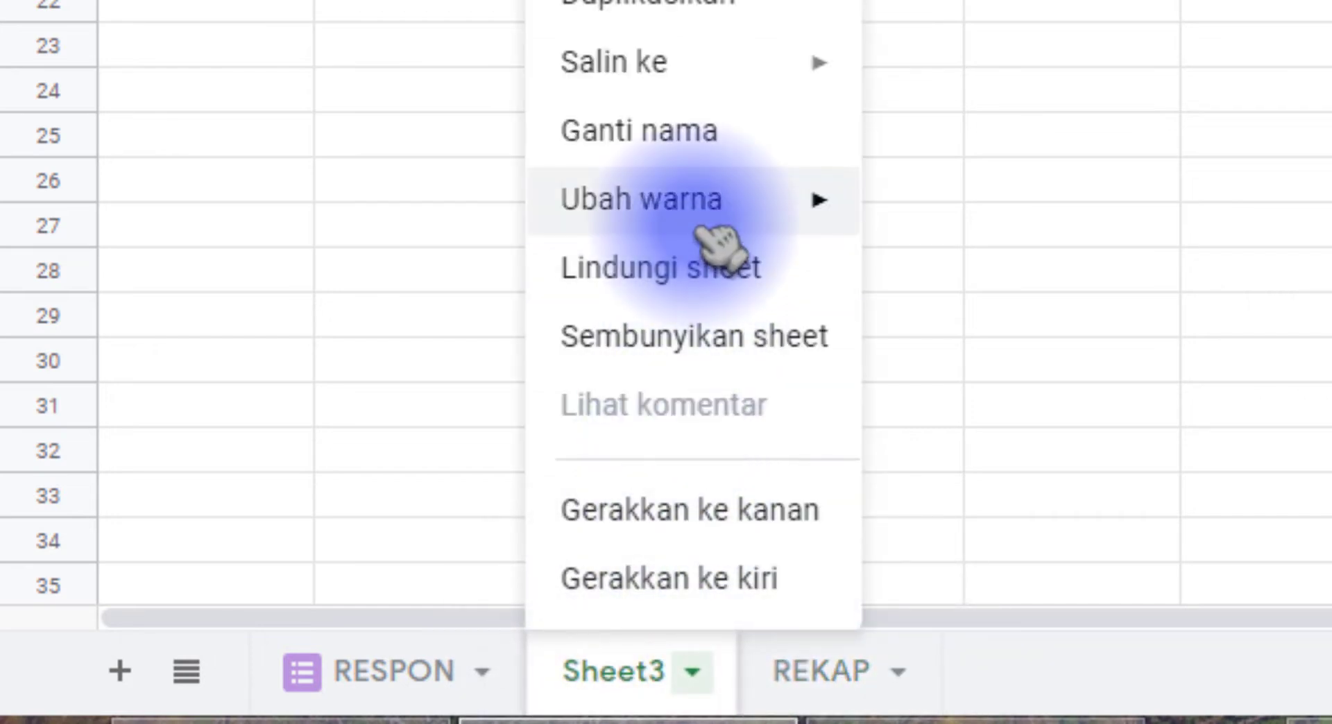
pyautogui.click(715, 2)
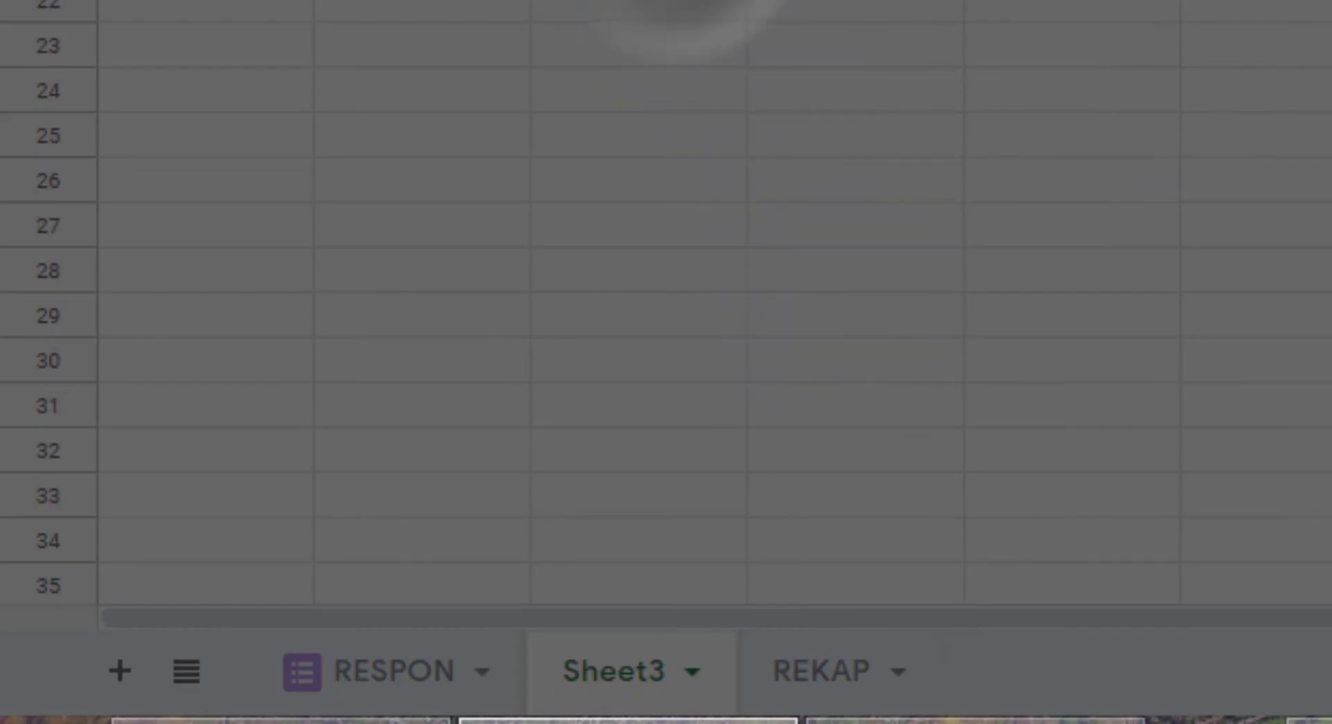
pyautogui.click(683, 2)
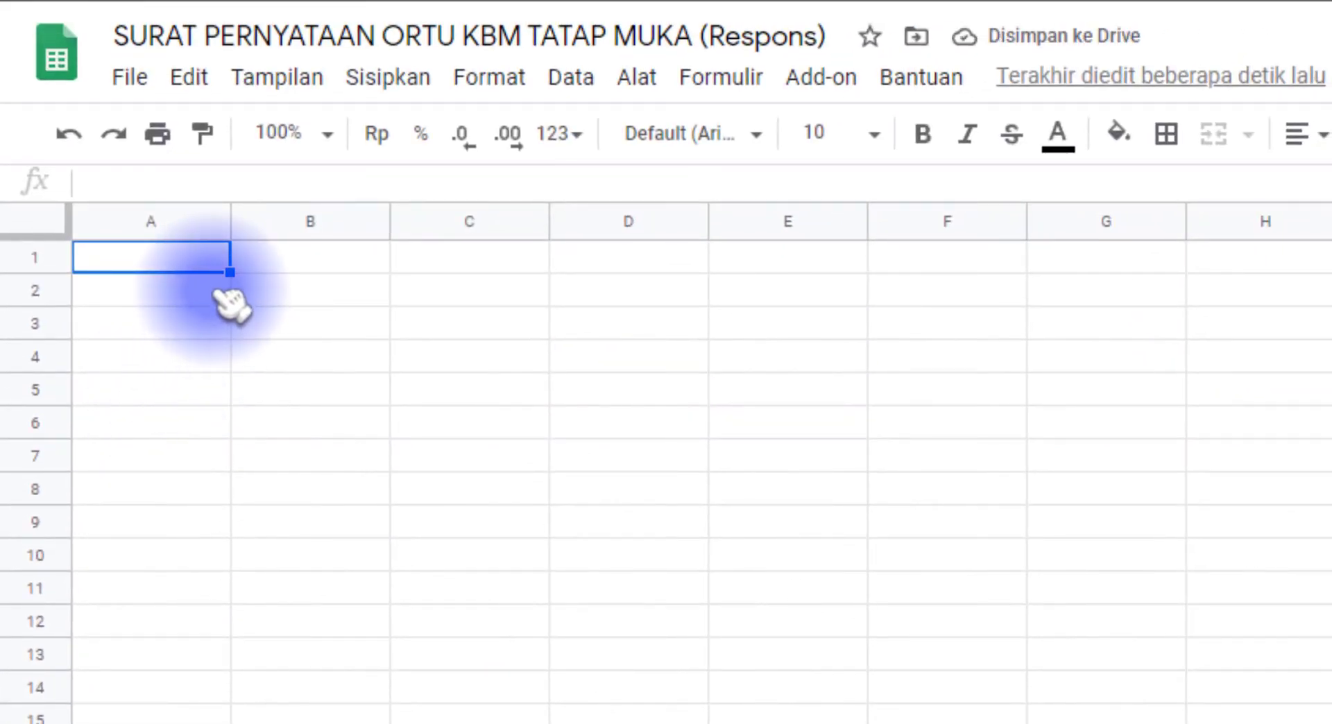
# Step: Enter the title REKAP KEPUTUSAN ORTU in cell A1 of the REKAP sheet
pyautogui.click(214, 297)
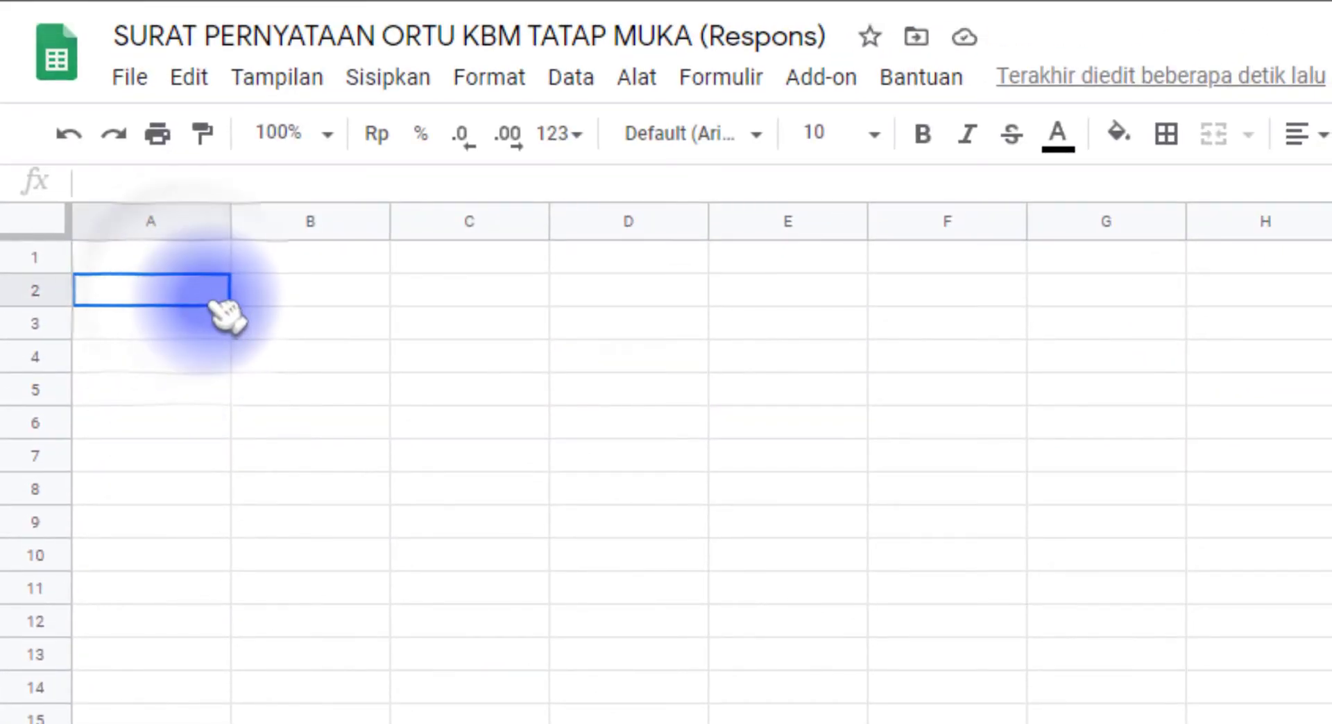
pyautogui.click(217, 268)
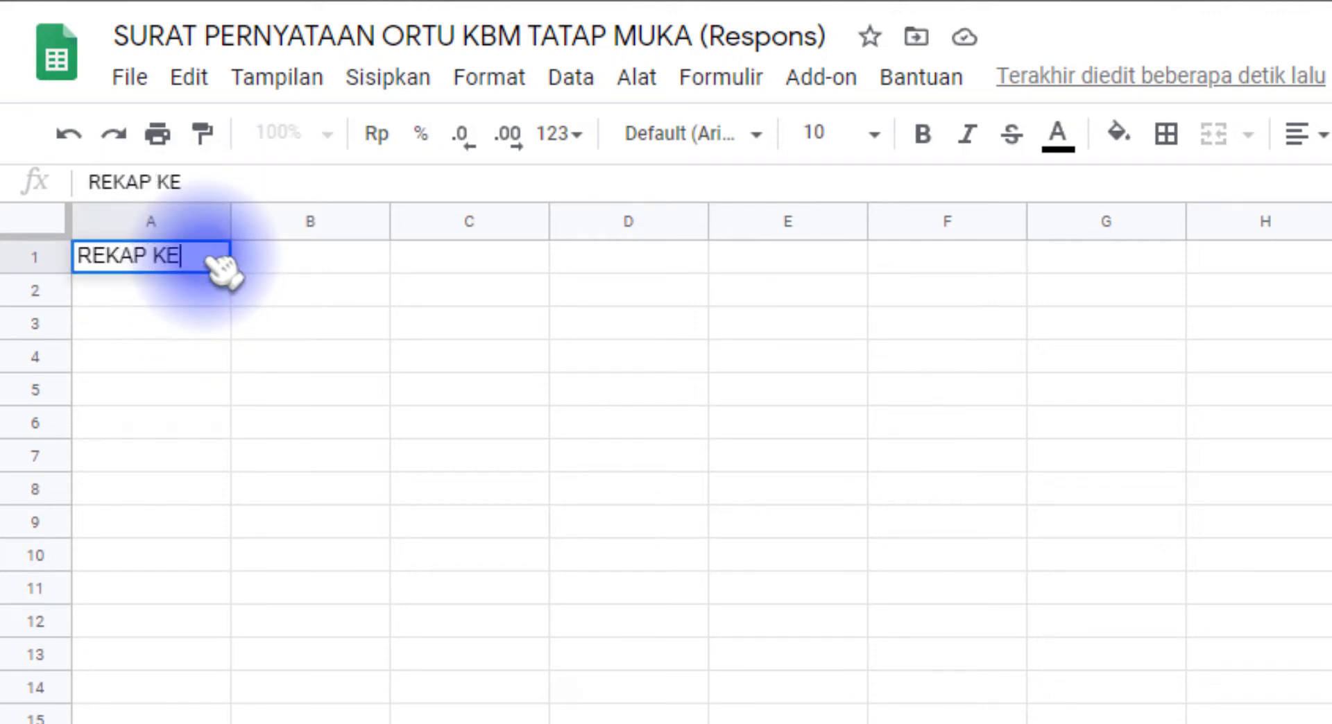
pyautogui.write('REKAP KEPUTUSAN ORTU')
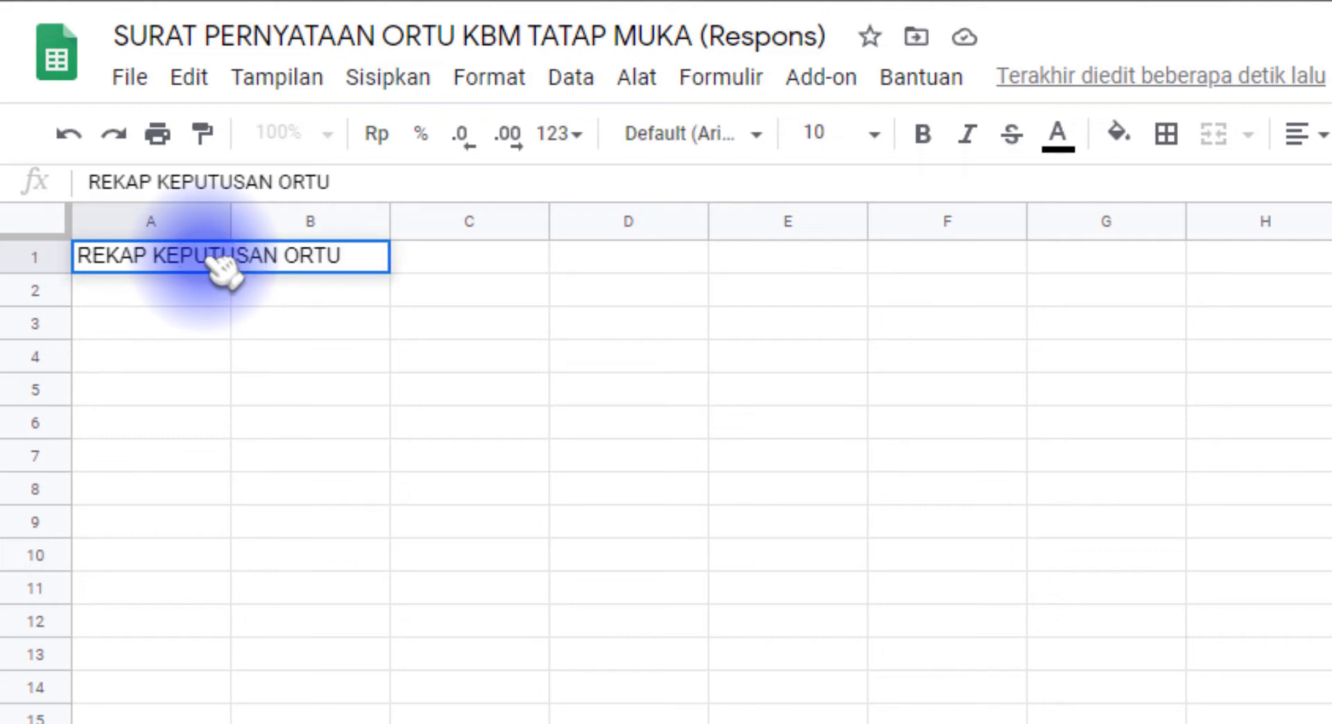
# Step: Enter KBM TTAP MUKA as the second title line in cell A2
pyautogui.press('Return')
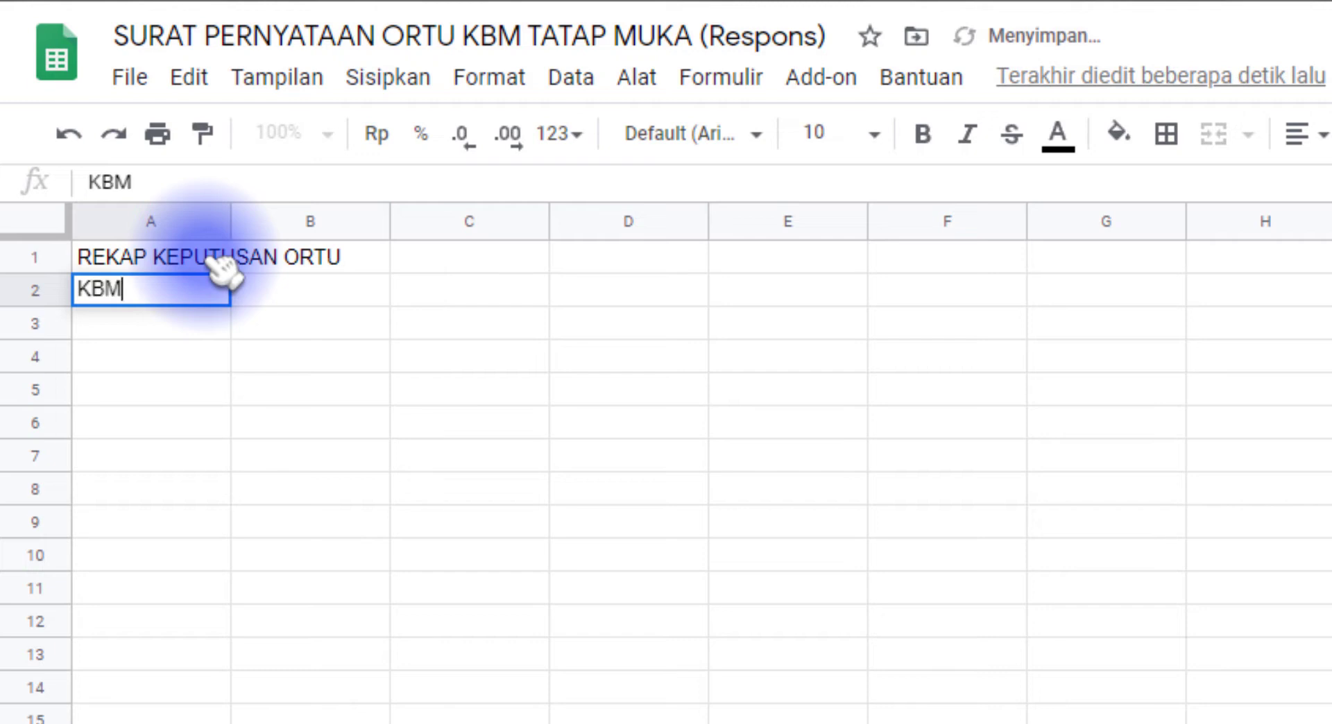
pyautogui.write('KBM TTAP MUKA')
pyautogui.press('Return')
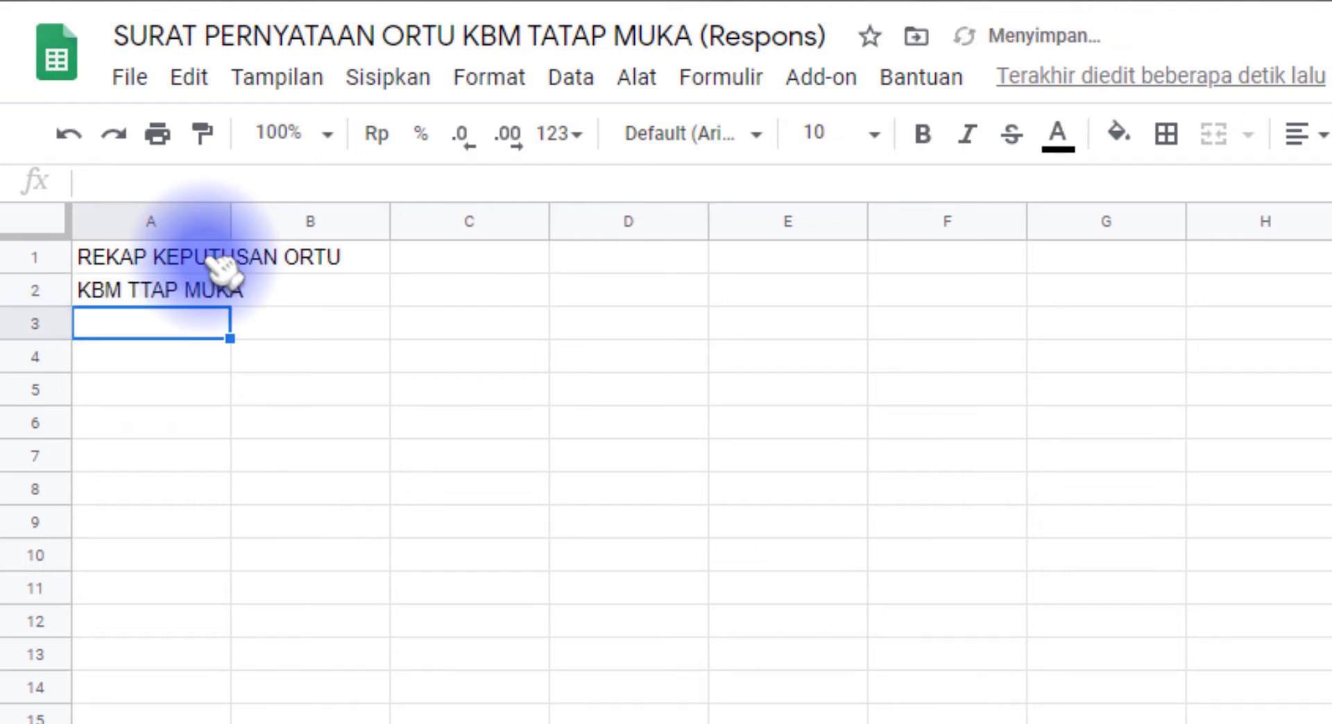
# Step: Enter the table headers NO, KETERANGAN and JUMLAH in cells A4 to C4, leaving row 3 empty
pyautogui.press('Return')
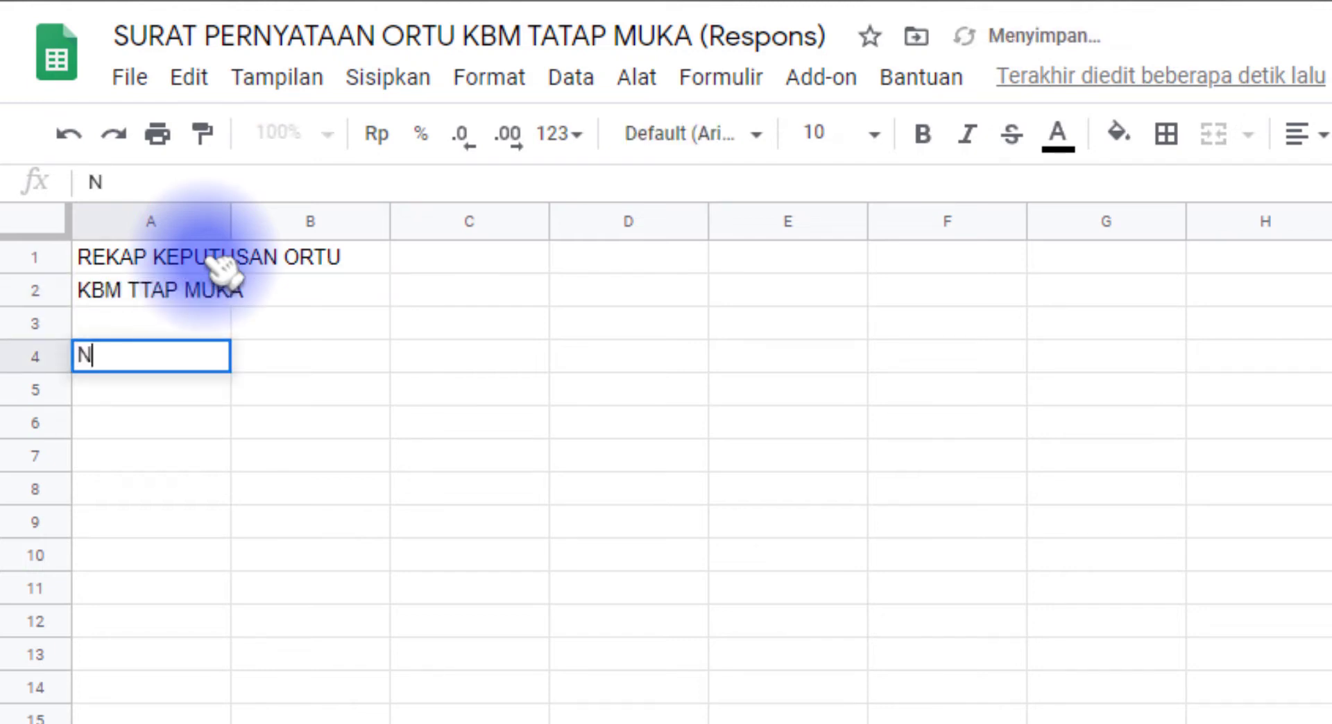
pyautogui.press('Tab')
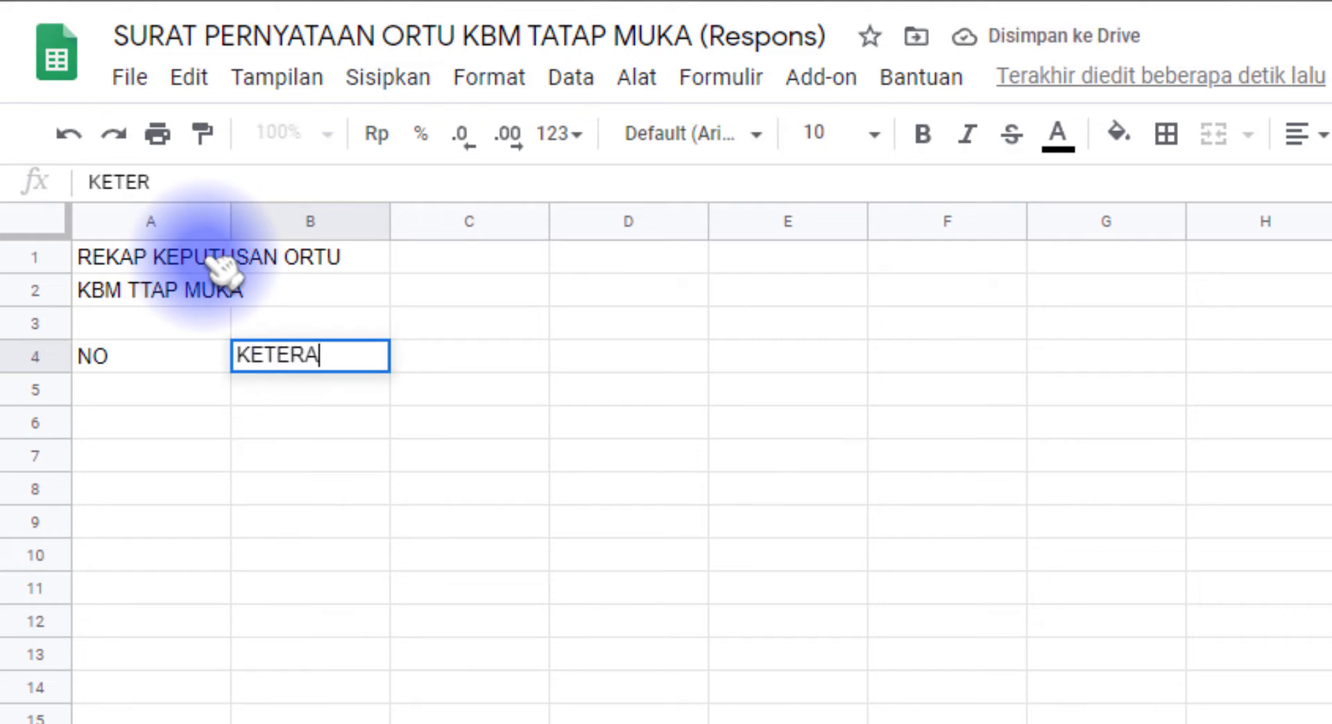
pyautogui.press('Return')
pyautogui.press('Up')
pyautogui.press('Right')
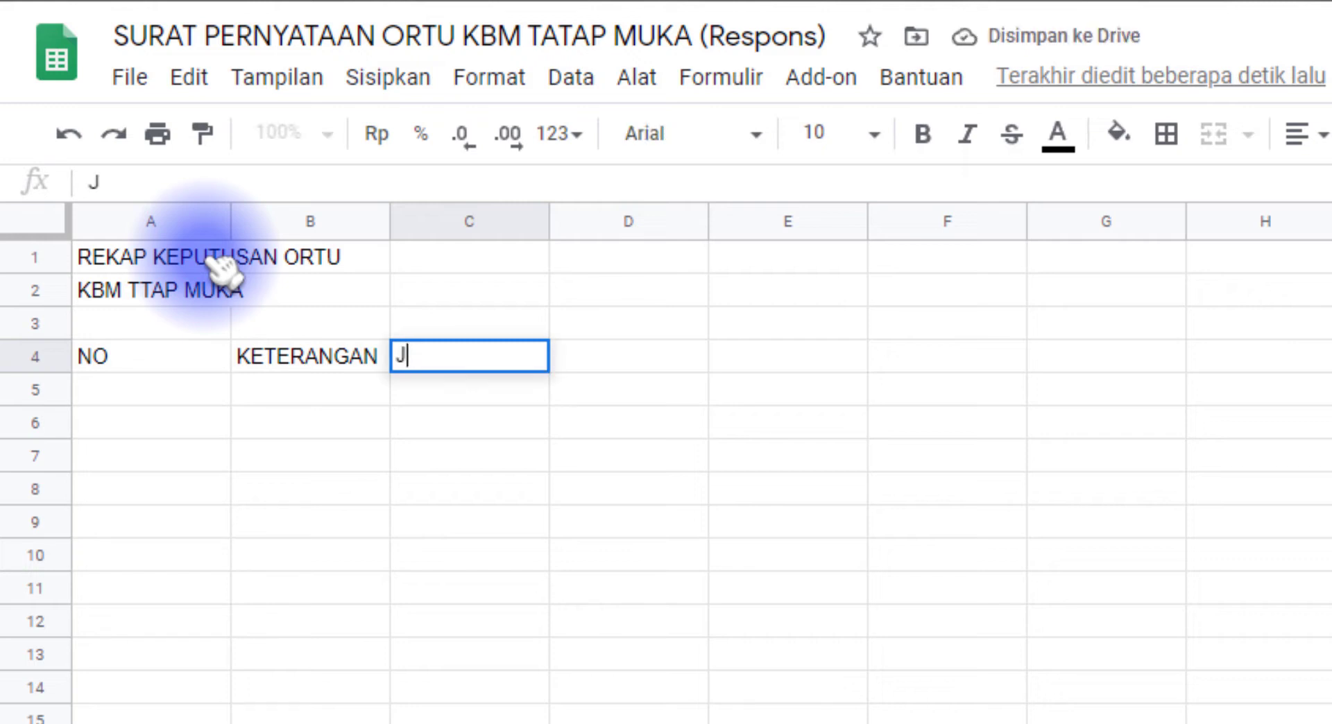
pyautogui.press('Return')
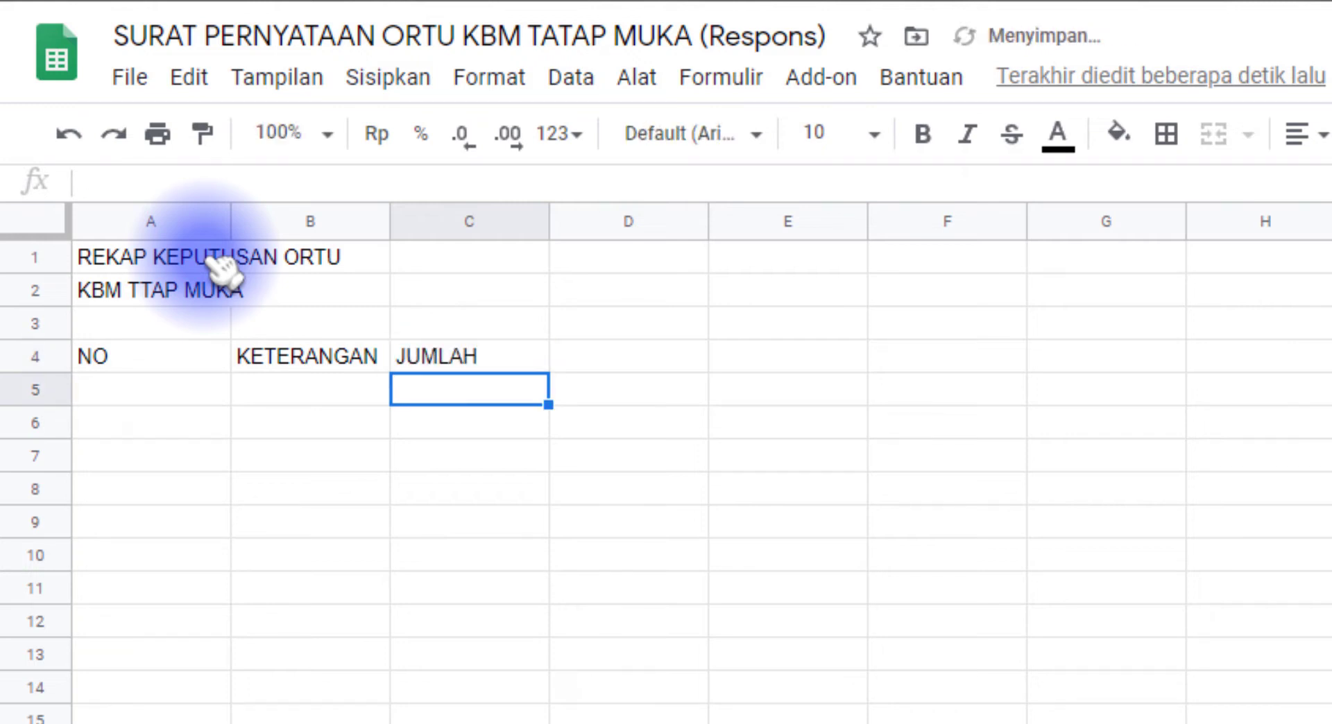
# Step: Number the three table rows 1, 2 and 3 under NO in cells A5 to A7
pyautogui.press('Left')
pyautogui.press('Left')
pyautogui.press('Right')
pyautogui.press('Left')
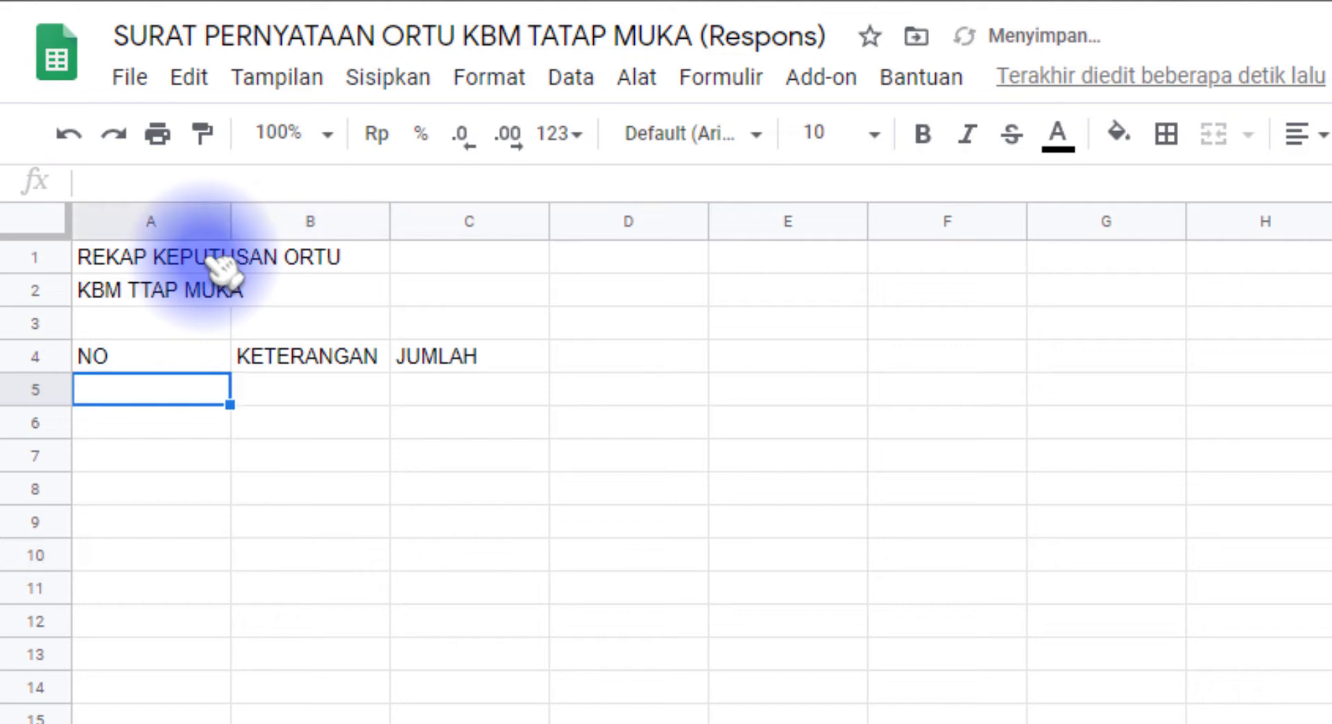
pyautogui.write('1')
pyautogui.press('Right')
pyautogui.press('Left')
pyautogui.press('Down')
pyautogui.write('2')
pyautogui.press('Return')
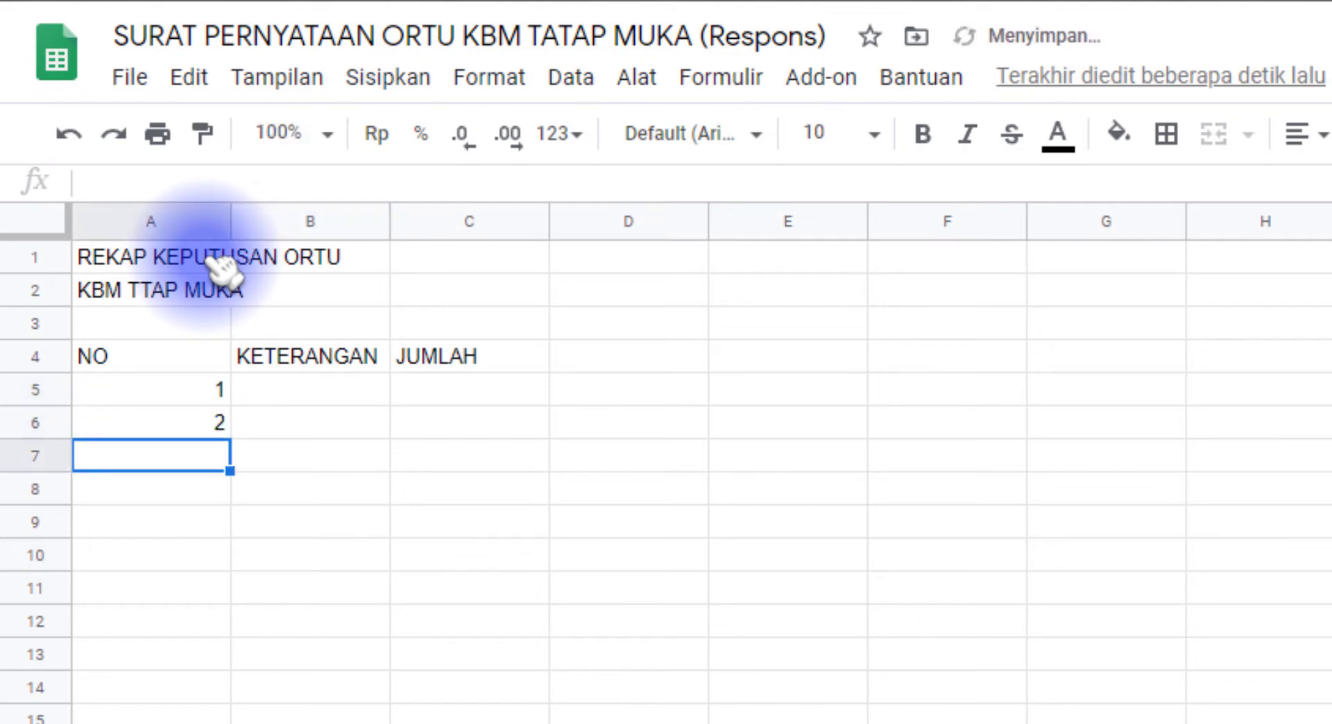
pyautogui.write('3')
# Step: Enter JUMLAH RESPONDEN, JUMLAH MENGIJINKAN and JUMLAH TIDAK MENGIJINKAN in cells B5 to B7 and widen column B to fit the labels
pyautogui.press('Up')
pyautogui.press('Up')
pyautogui.press('Right')
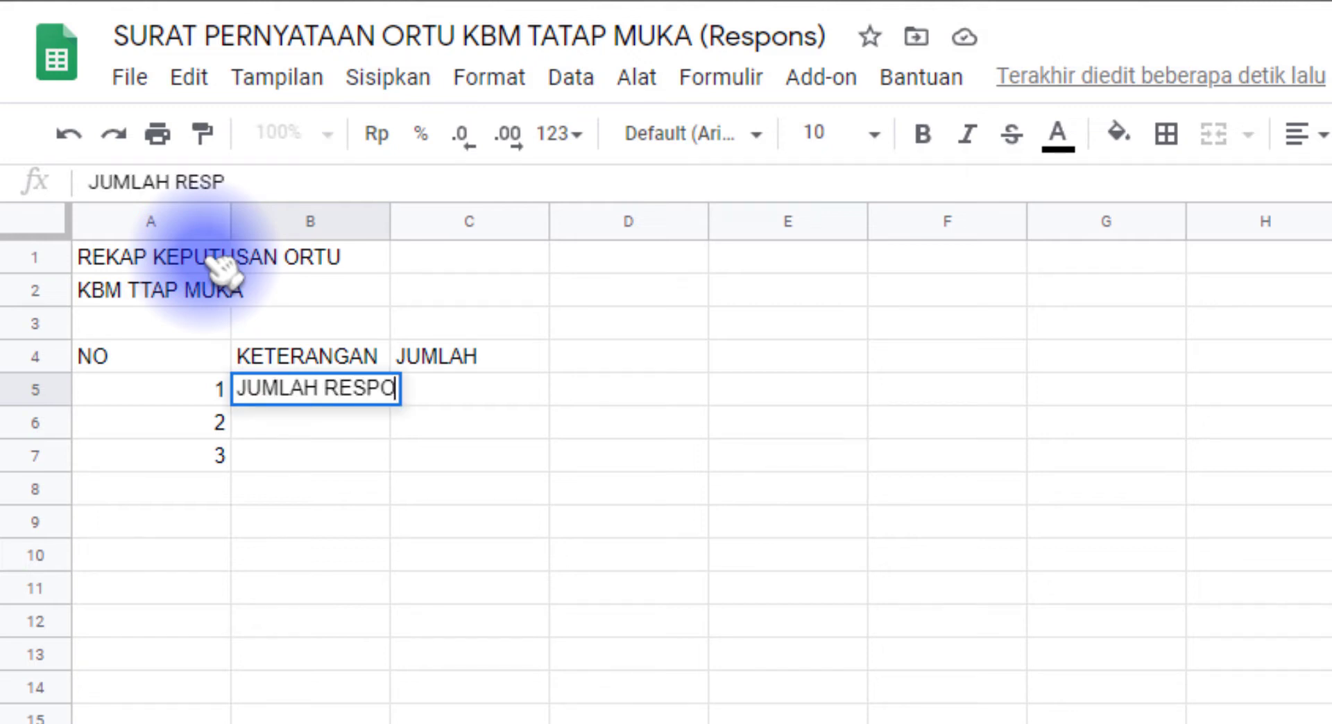
pyautogui.write('N')
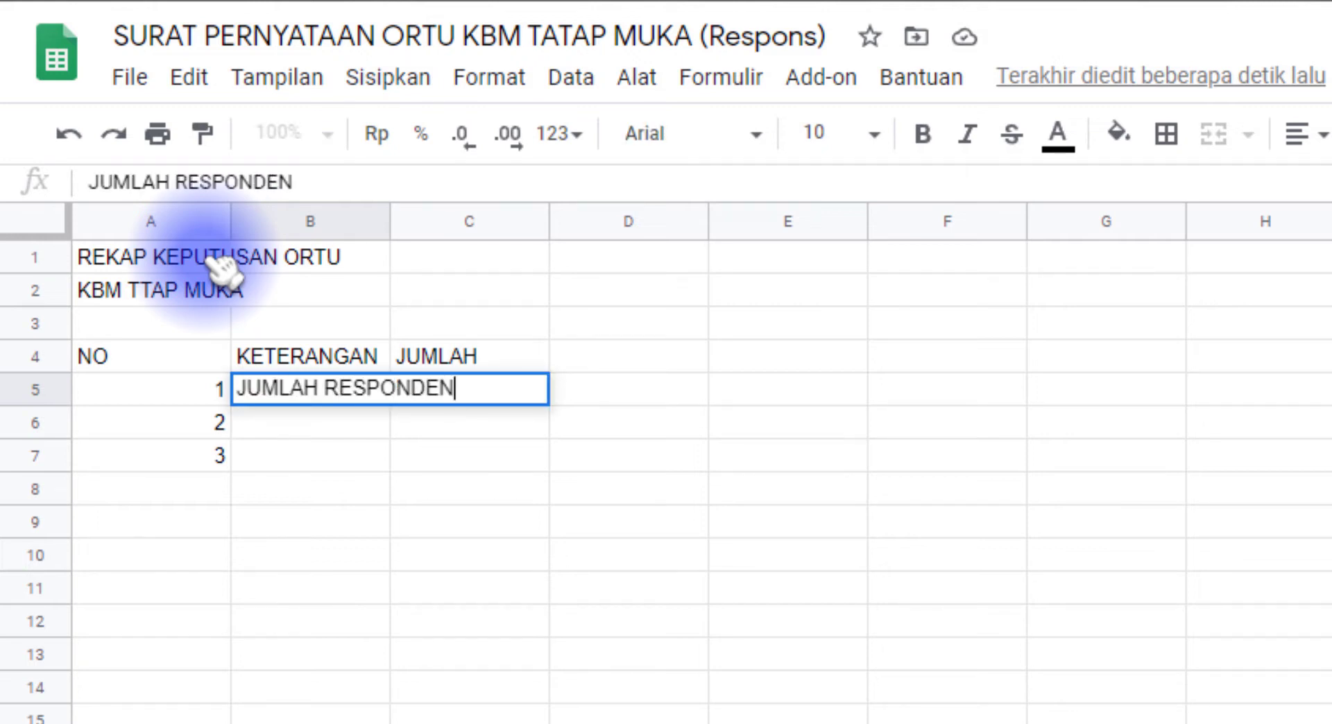
pyautogui.write('DEN')
pyautogui.press('Return')
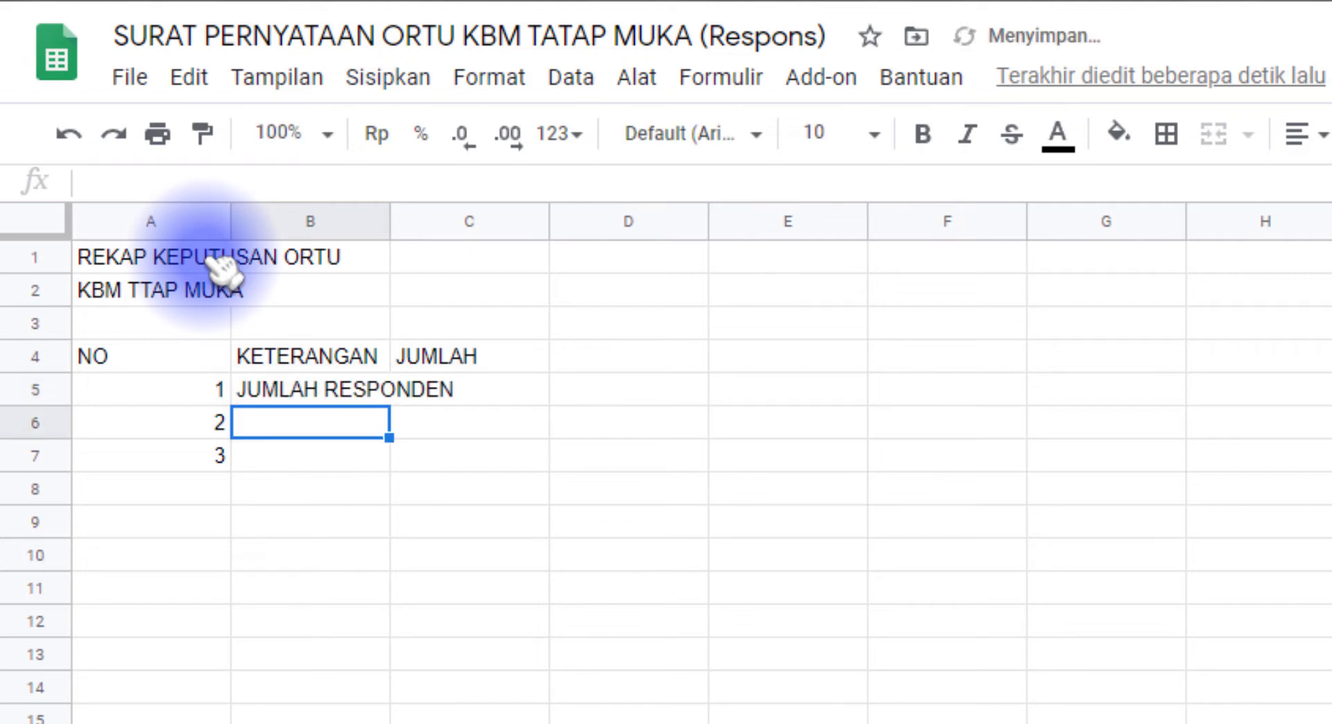
pyautogui.write('JUMLAH MEN')
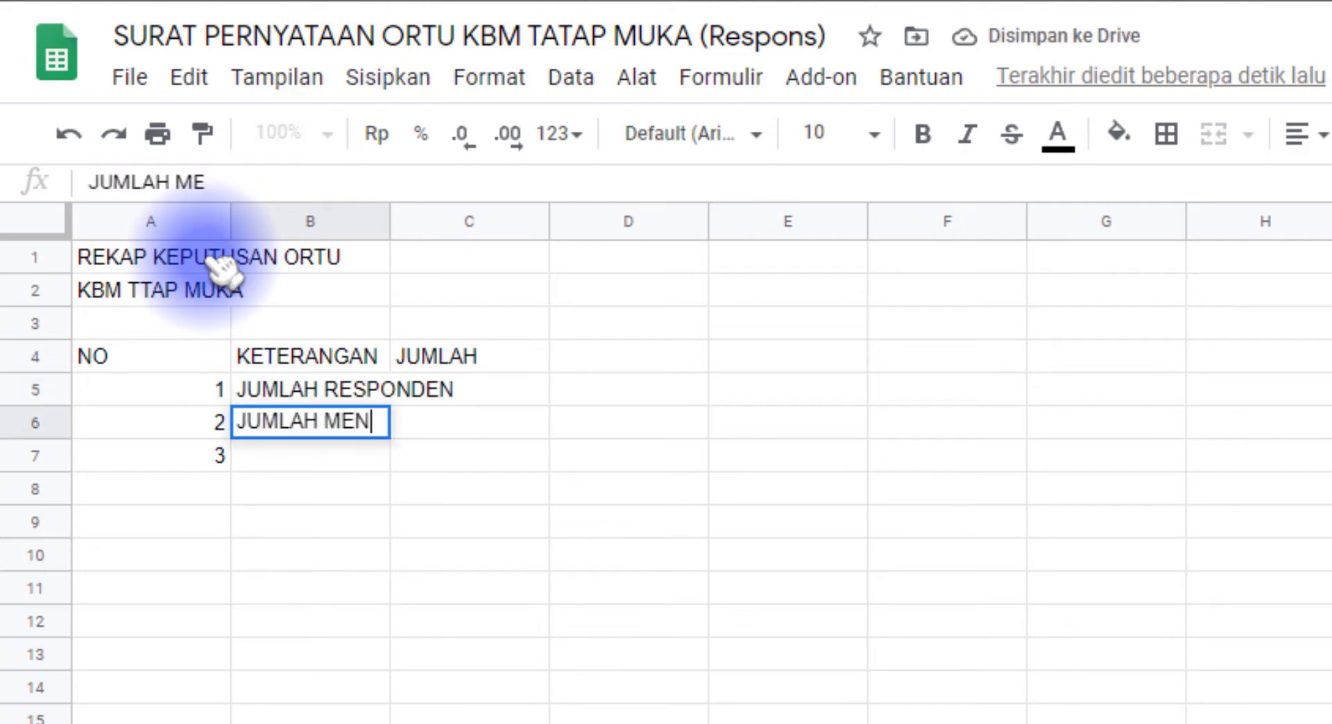
pyautogui.write('GU')
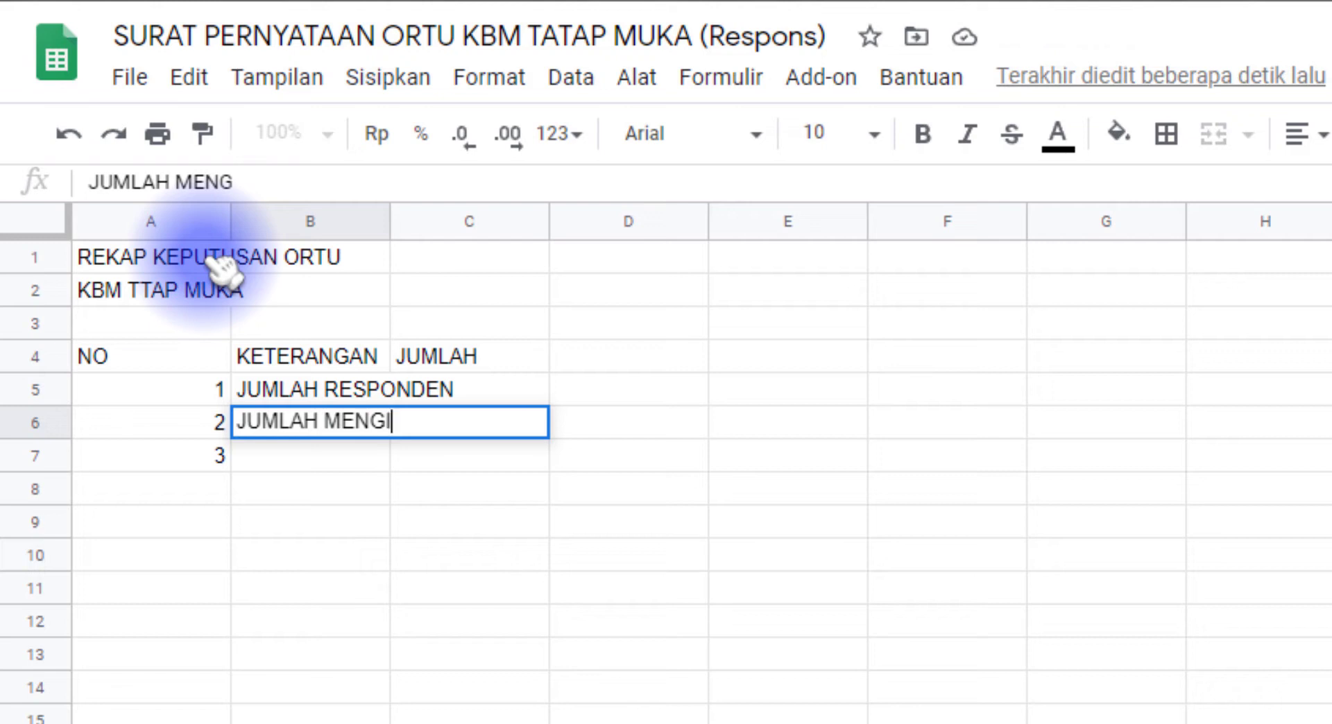
pyautogui.press('Return')
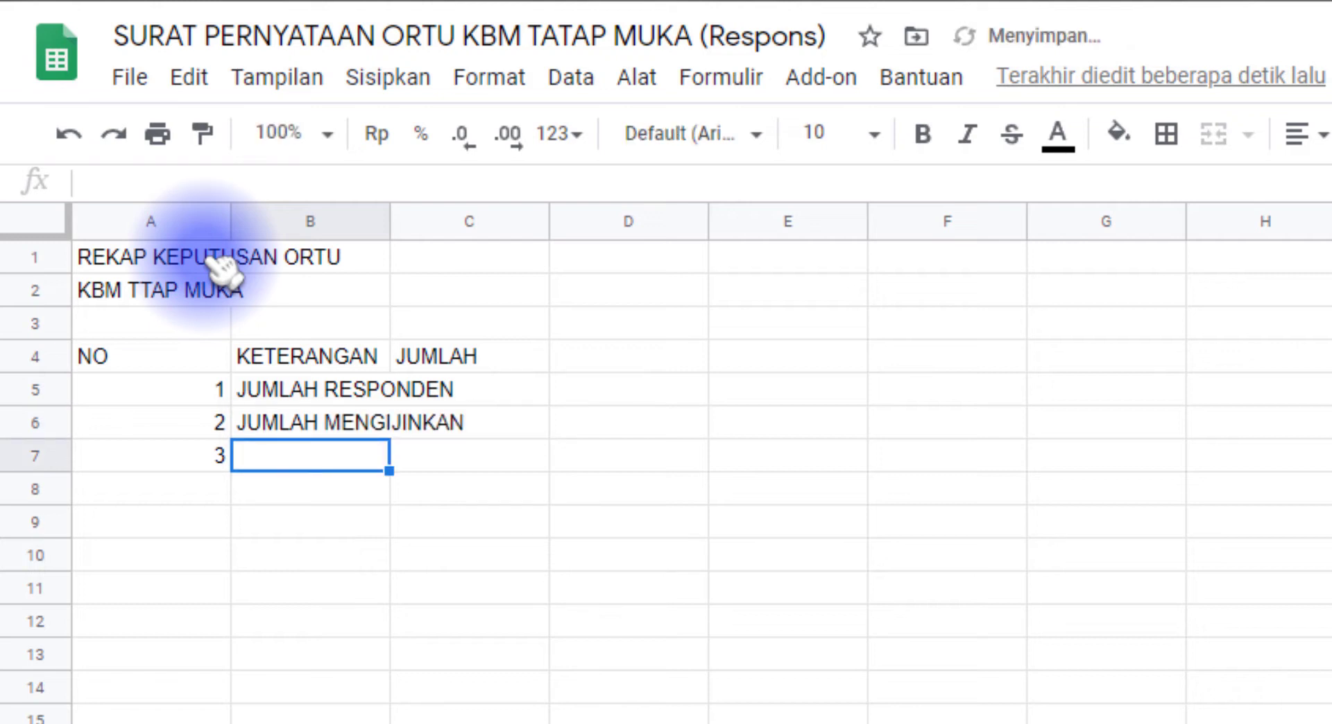
pyautogui.write('JUMLAH TI')
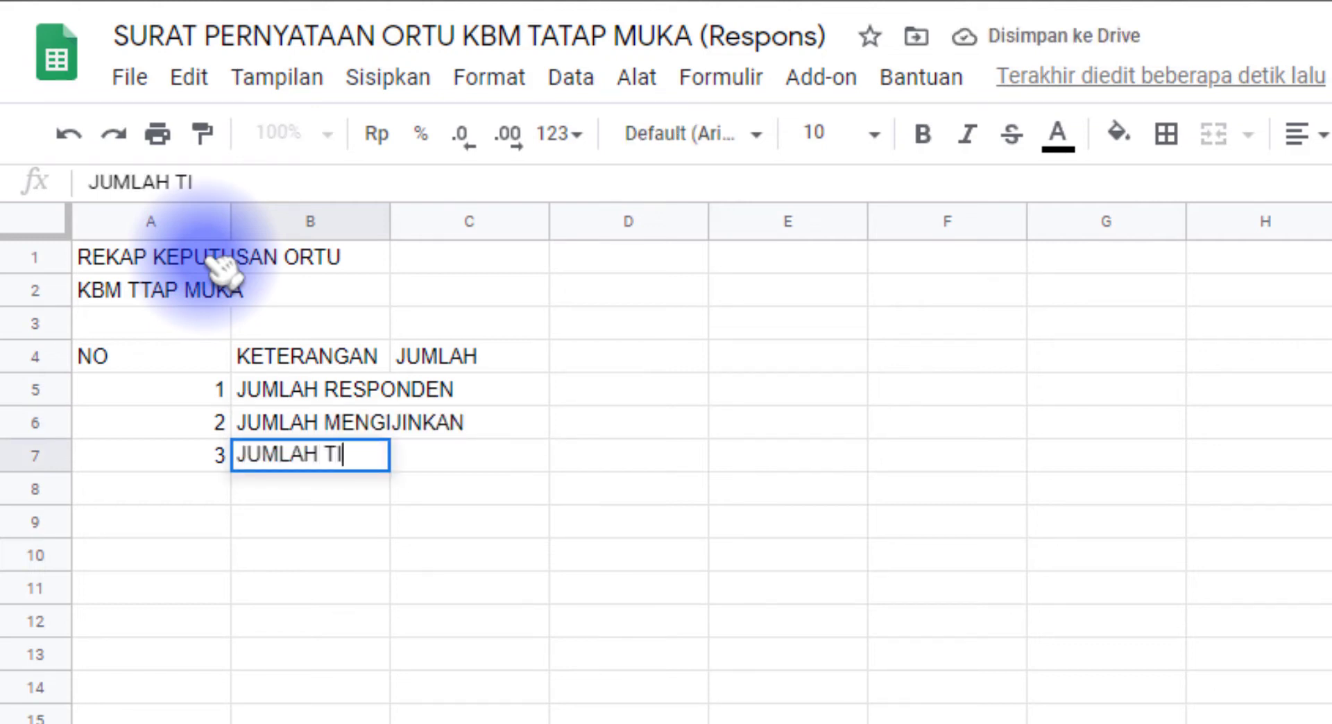
pyautogui.write('DAK MENGIJINKAN')
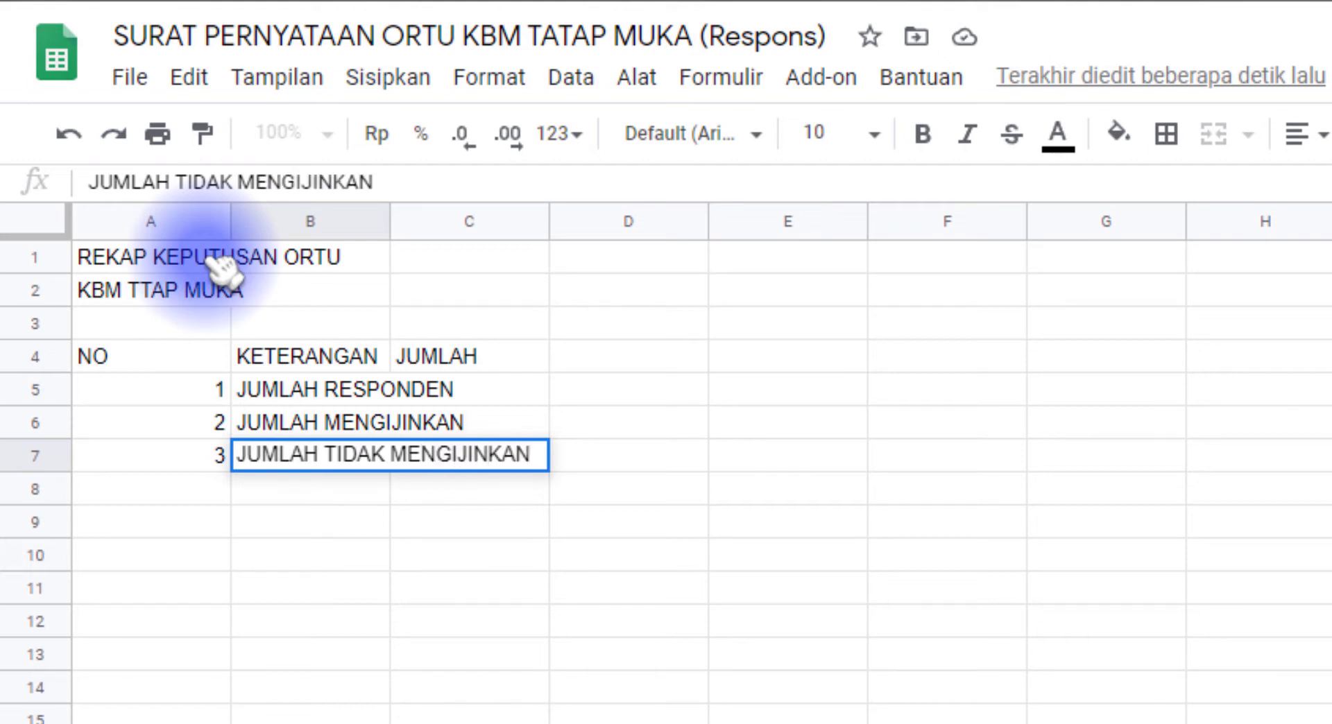
pyautogui.press('Return')
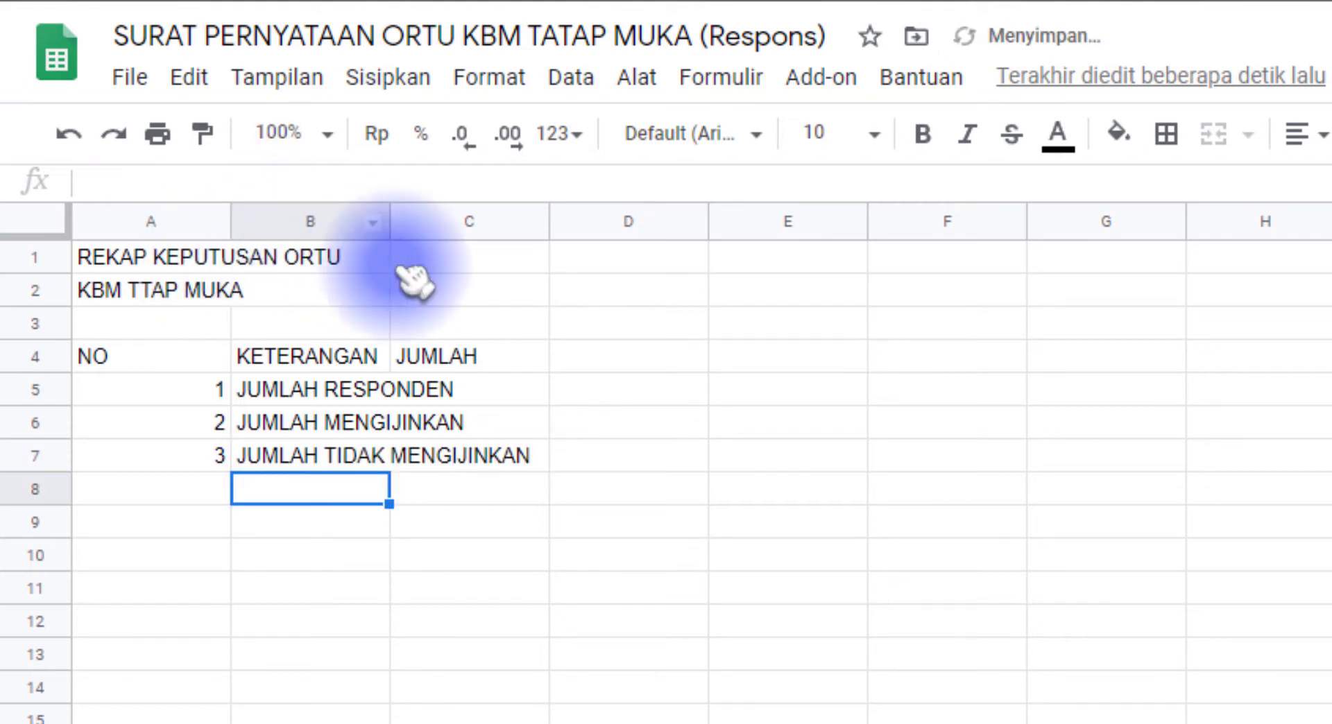
pyautogui.moveTo(388, 220); pyautogui.dragTo(536, 333)
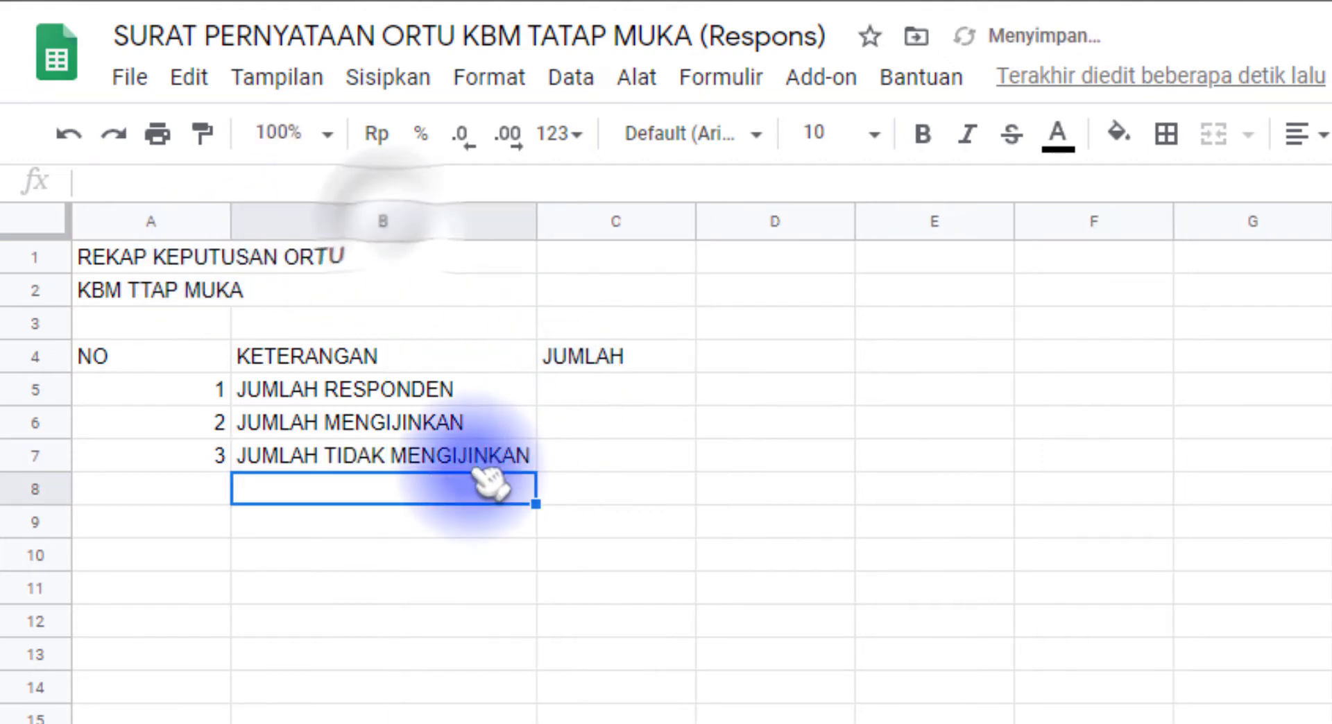
pyautogui.click(408, 392)
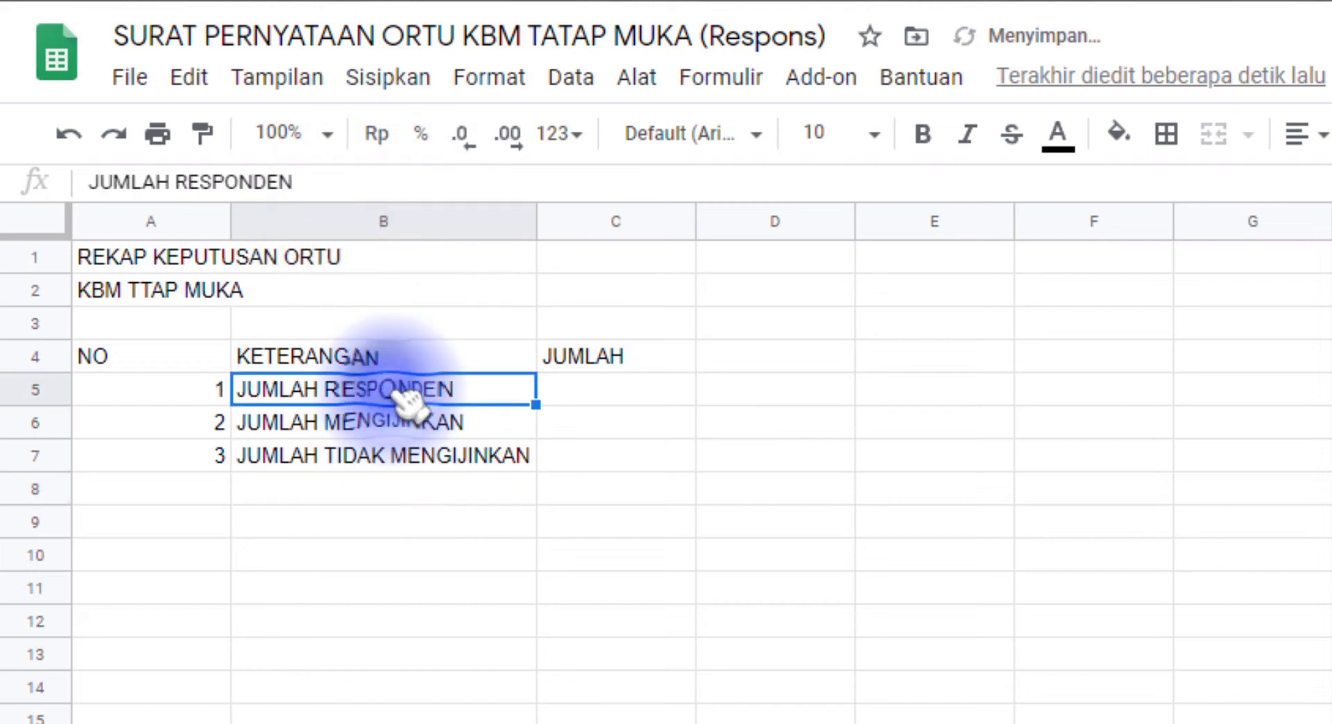
pyautogui.click(416, 425)
pyautogui.click(437, 461)
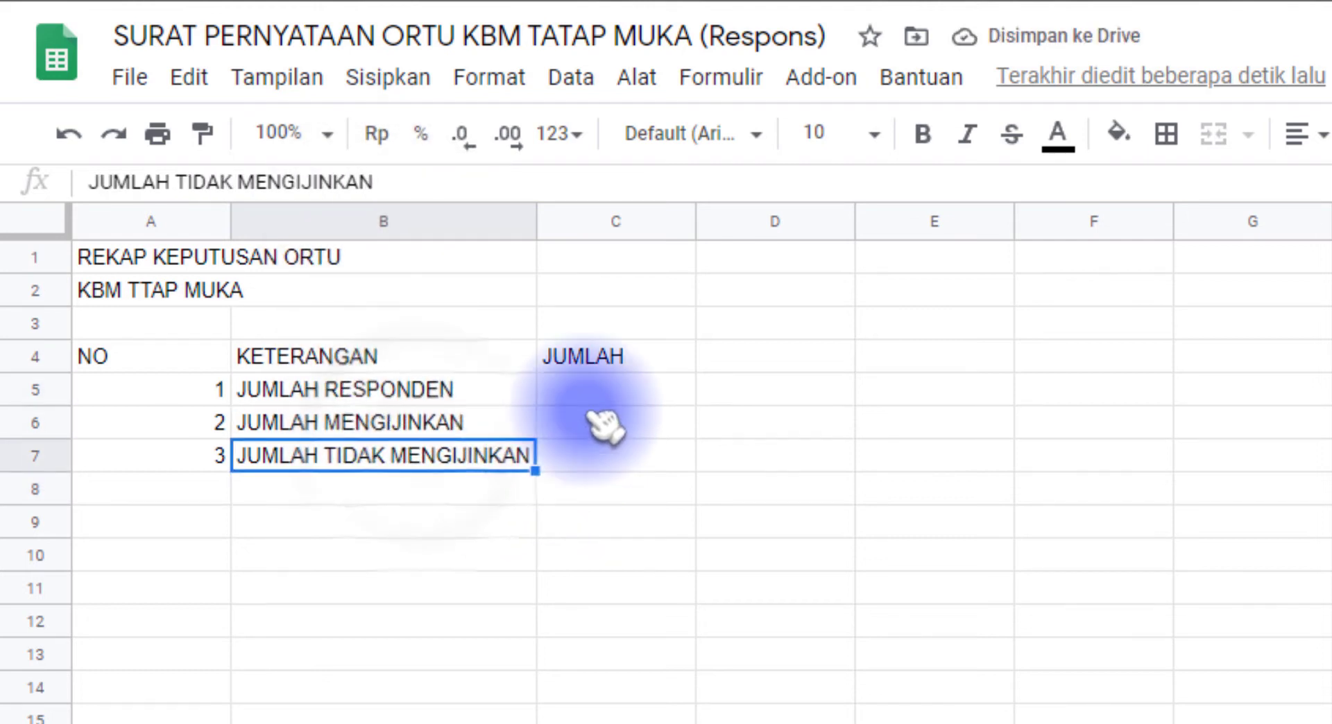
# Step: Start a COUNTA formula in cell C5 for JUMLAH RESPONDEN, referencing the whole NIS column G of the RESPON sheet
pyautogui.click(576, 396)
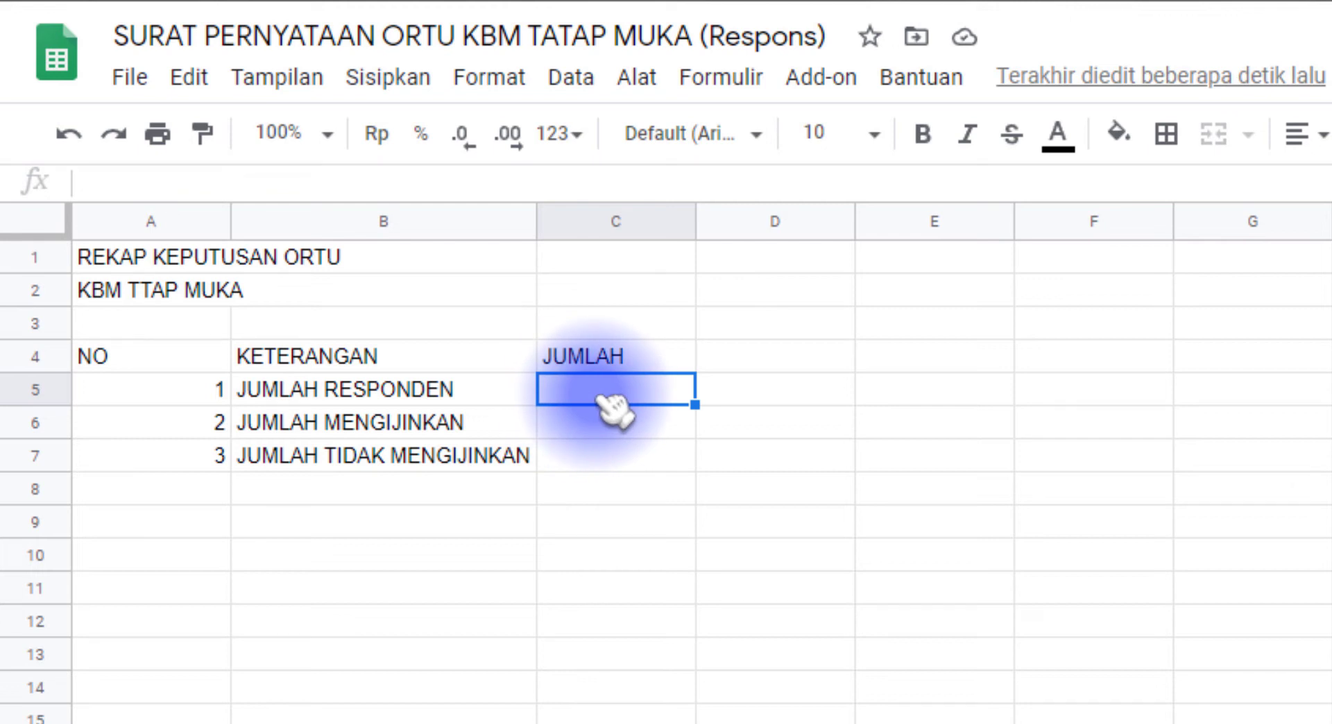
pyautogui.write('=')
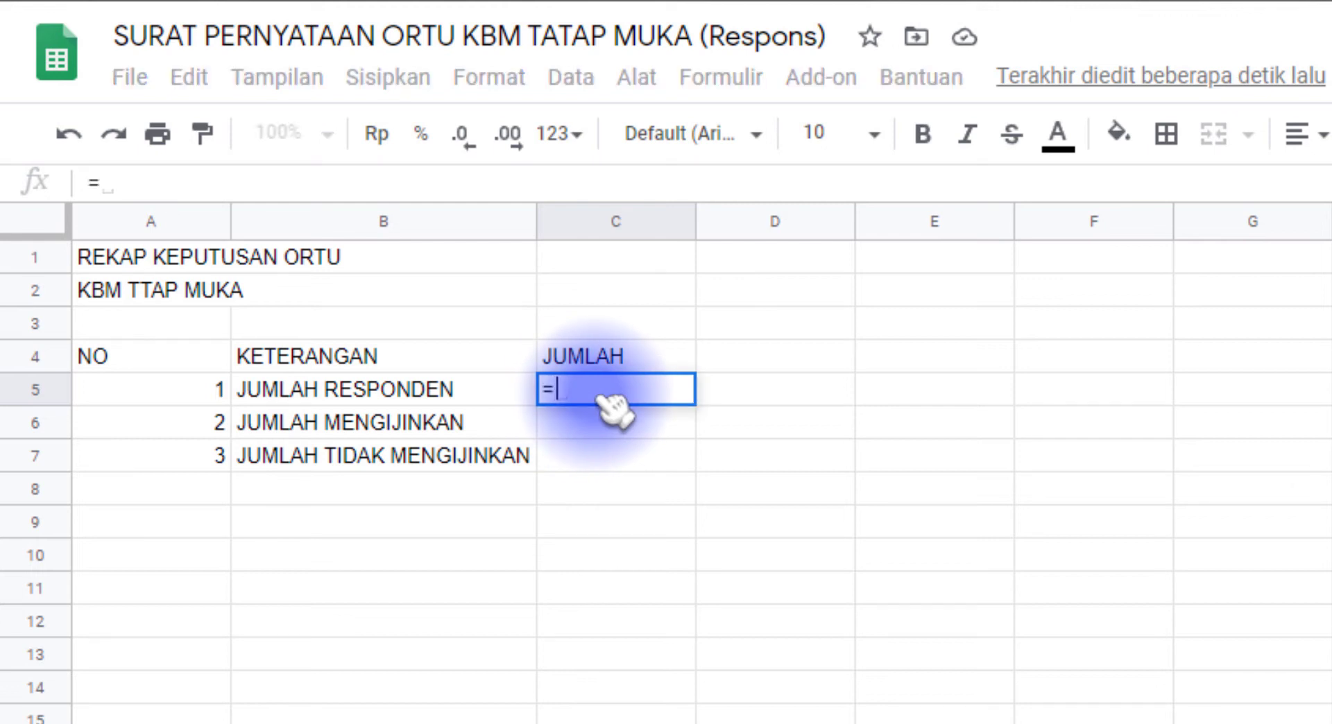
pyautogui.write('COUN')
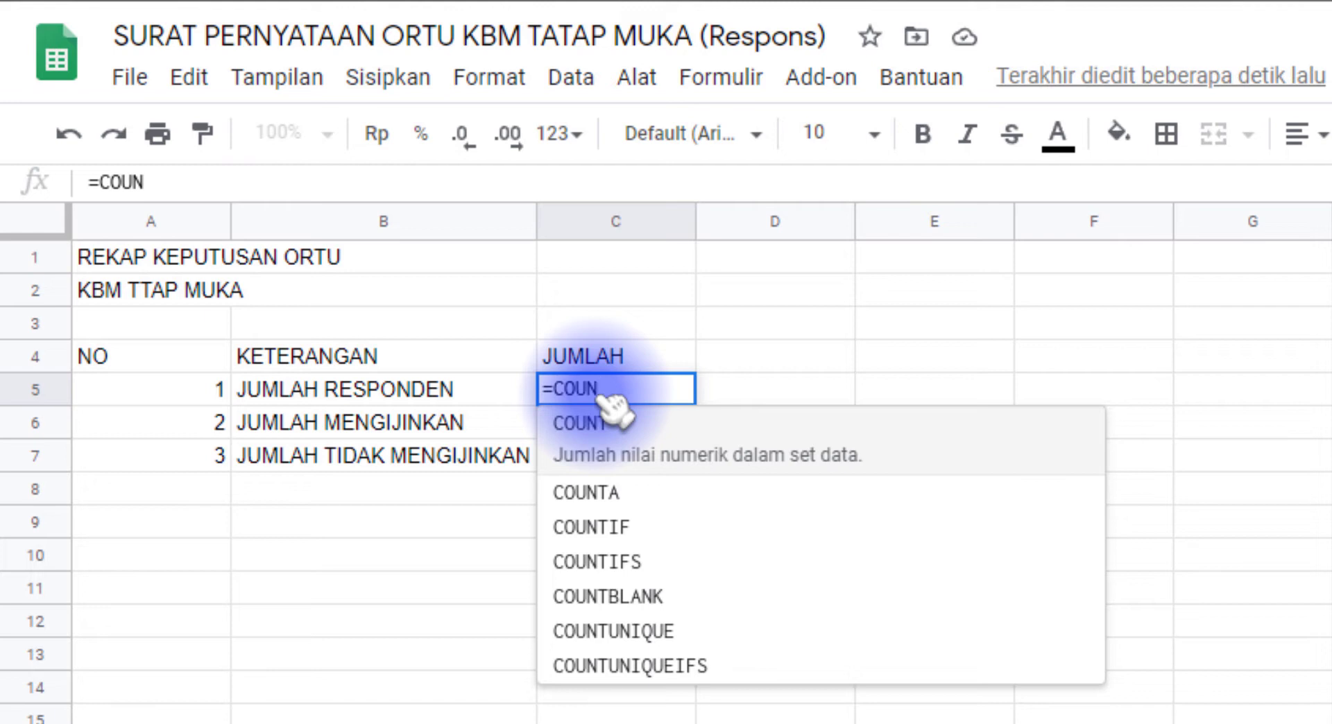
pyautogui.write('A')
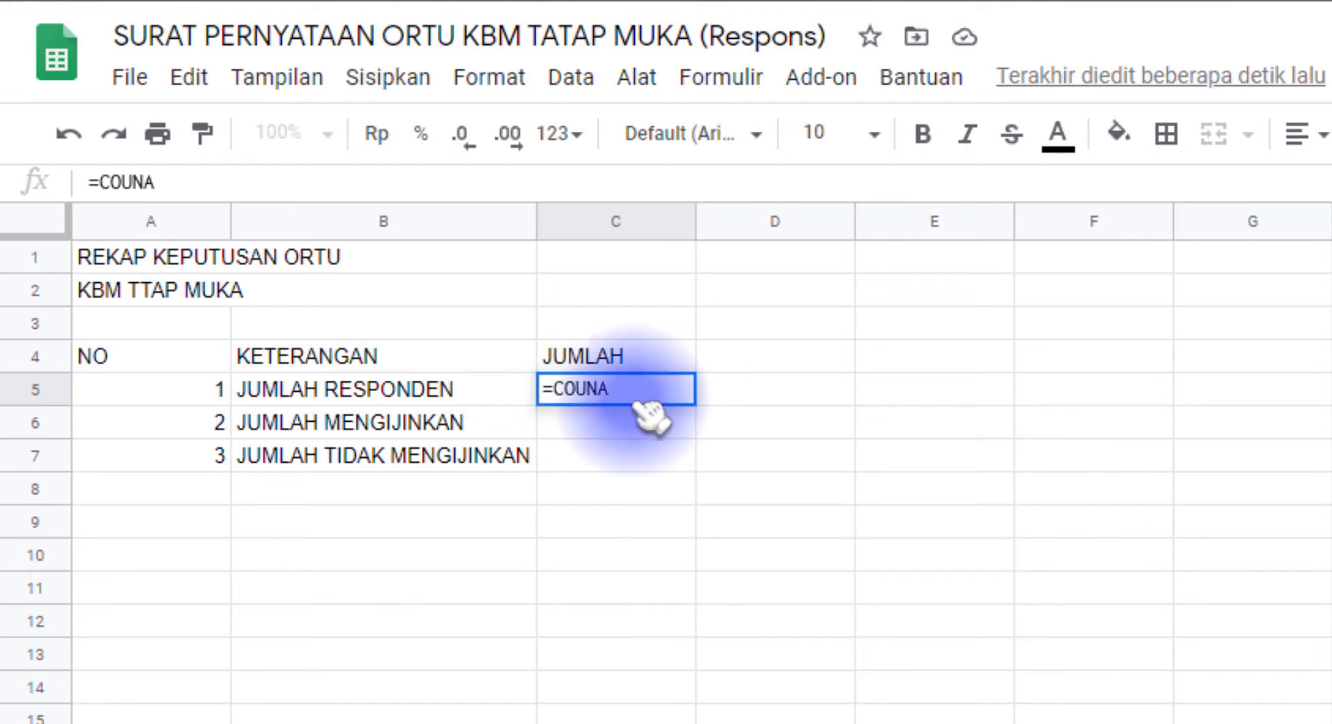
pyautogui.press('BackSpace')
pyautogui.write('T')
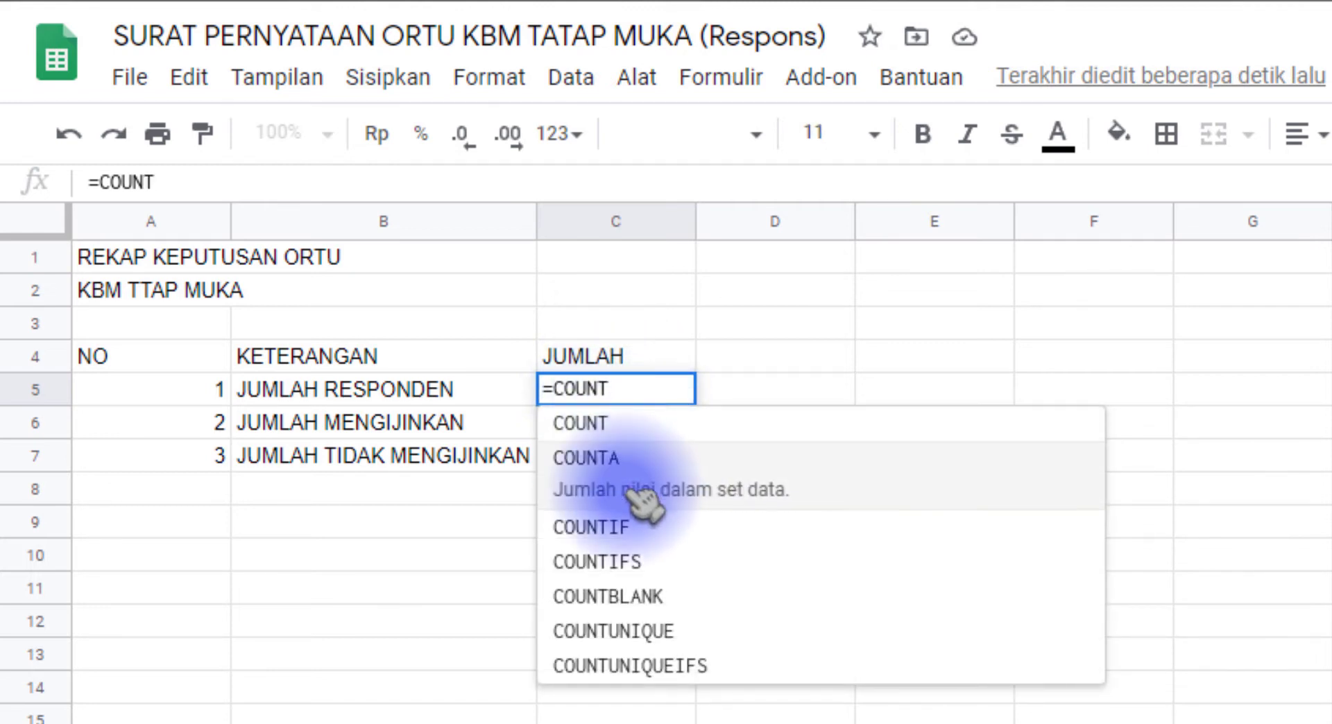
pyautogui.click(679, 479)
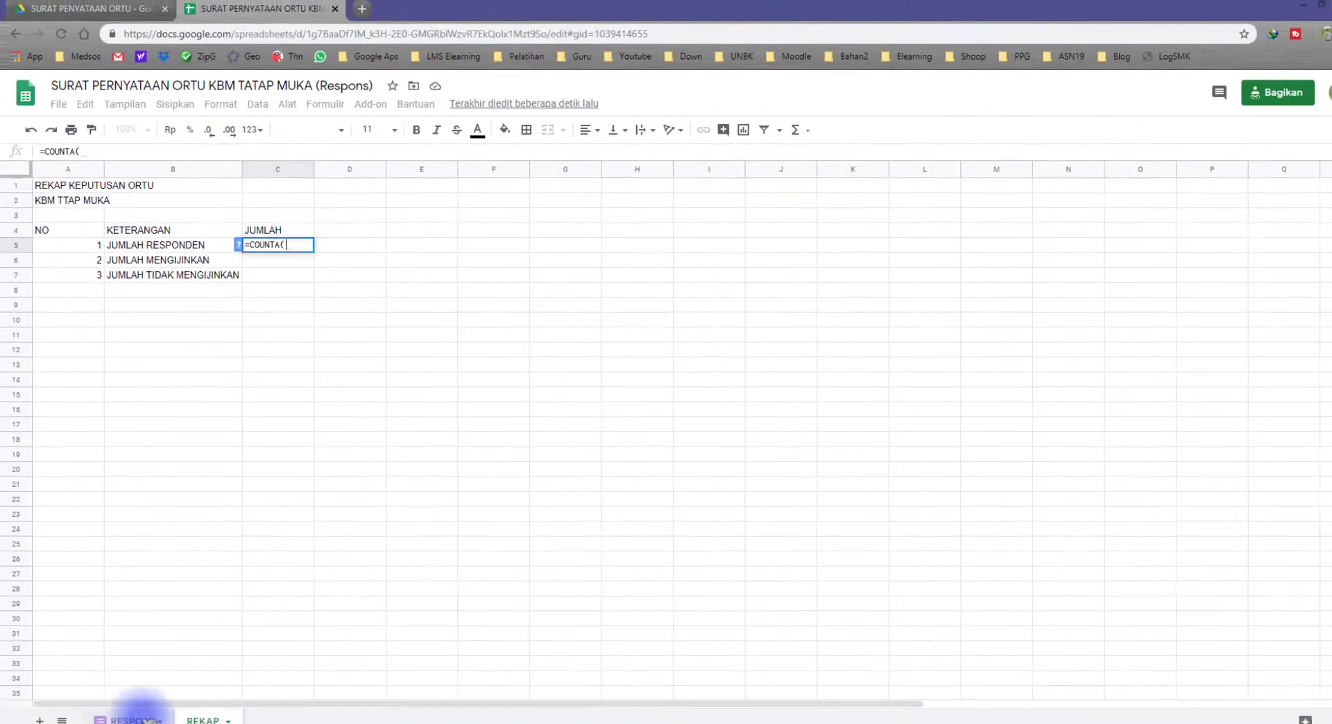
pyautogui.click(139, 702)
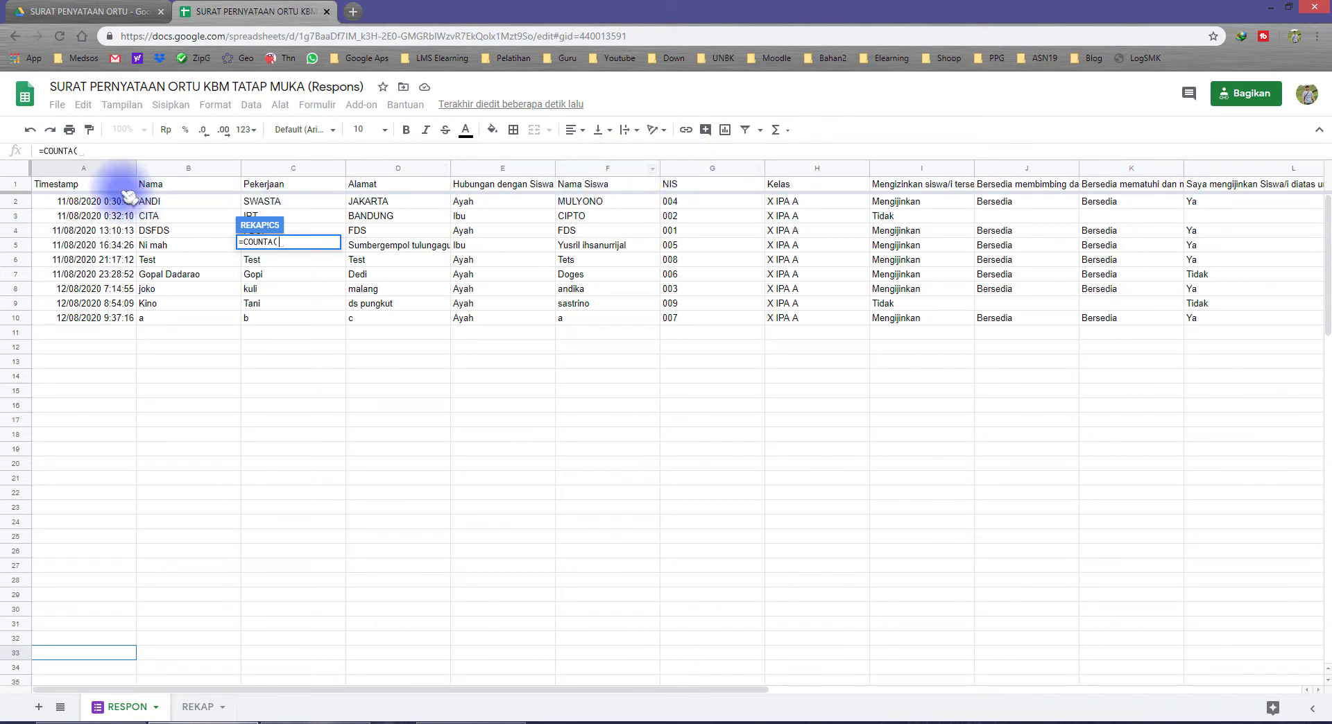
pyautogui.click(694, 170)
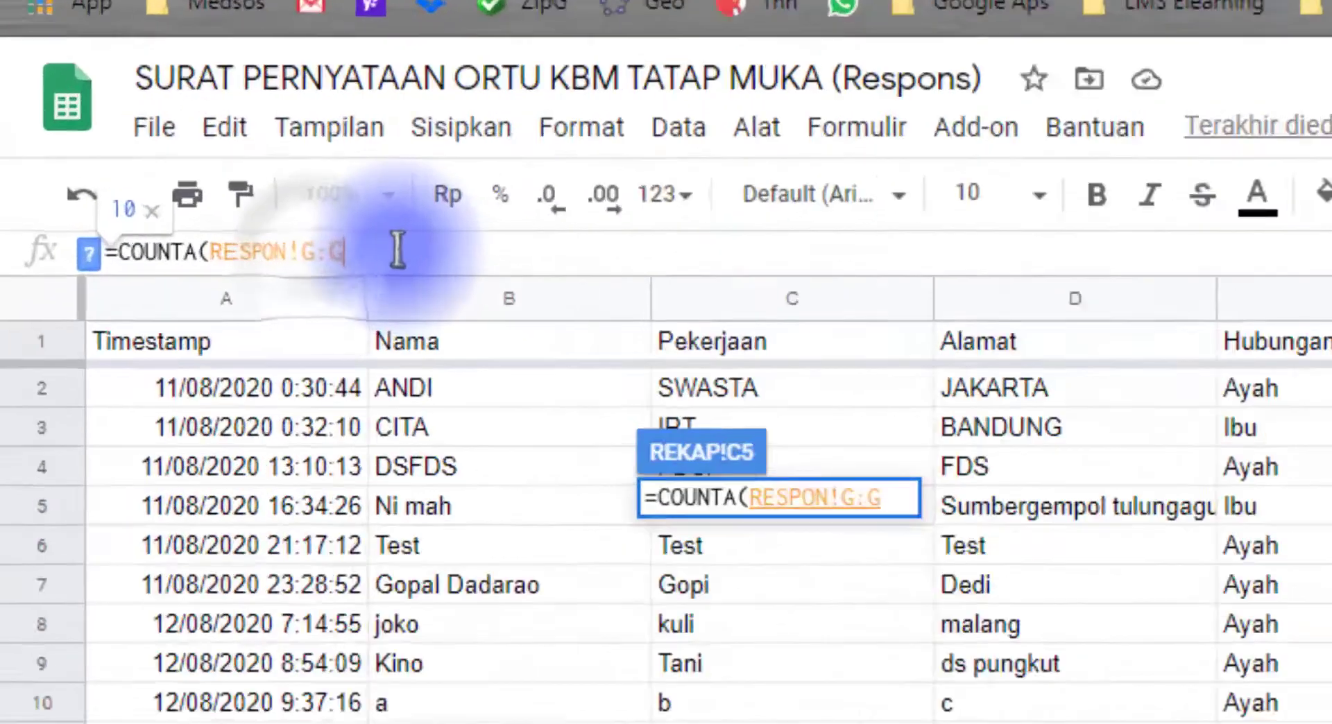
# Step: Exclude the header row from the count by changing the range to RESPON!G2:G, and complete the COUNTA formula
pyautogui.click(116, 153)
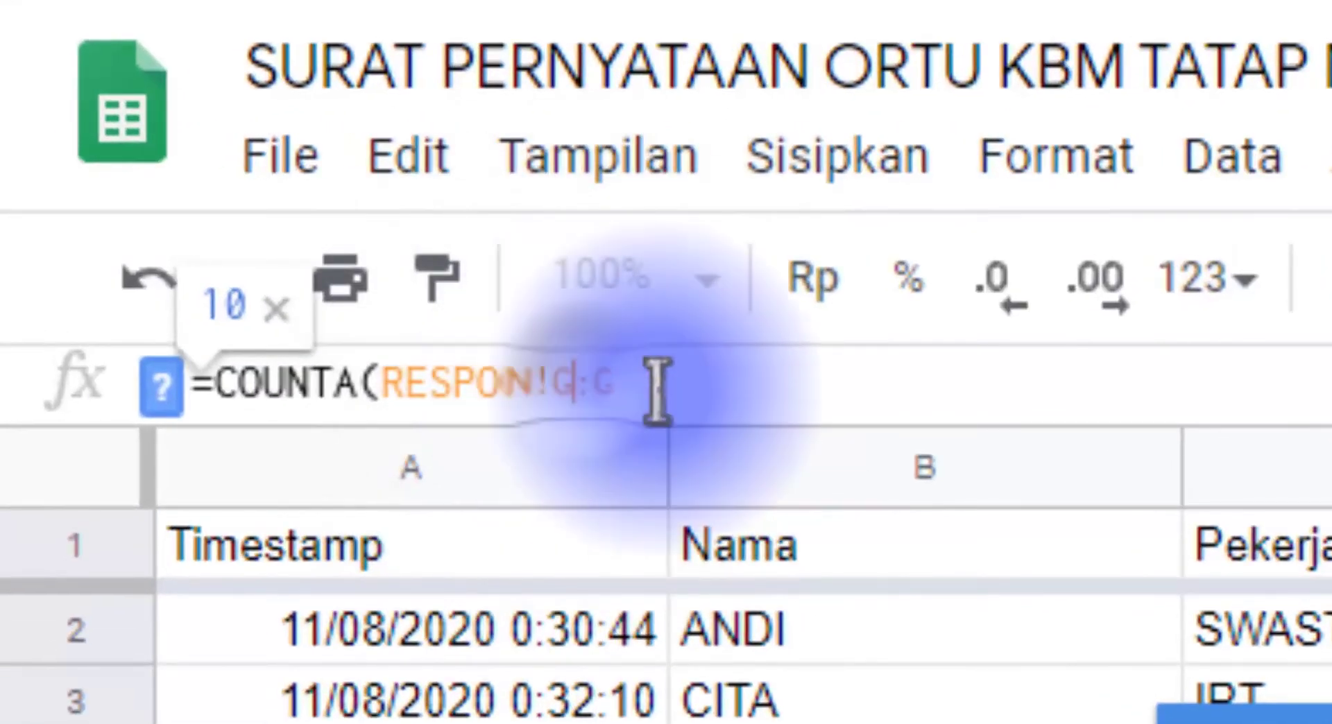
pyautogui.write('2')
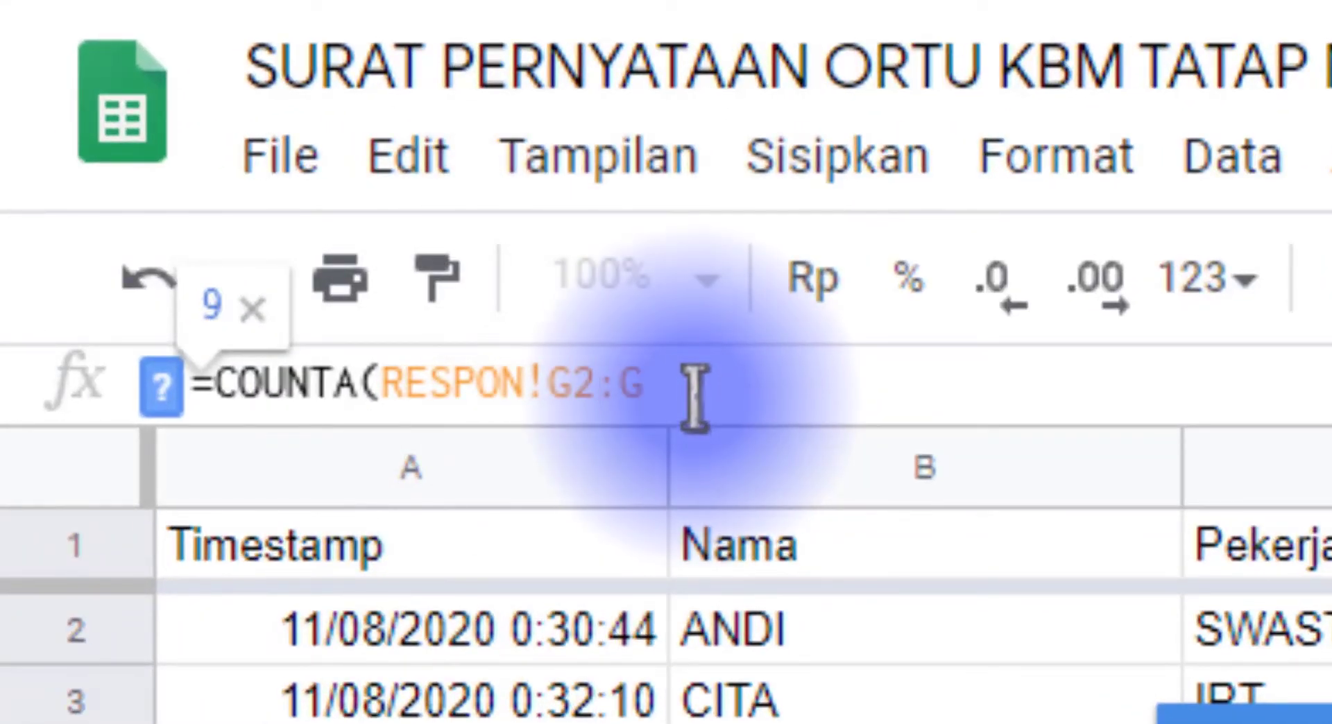
pyautogui.click(786, 382)
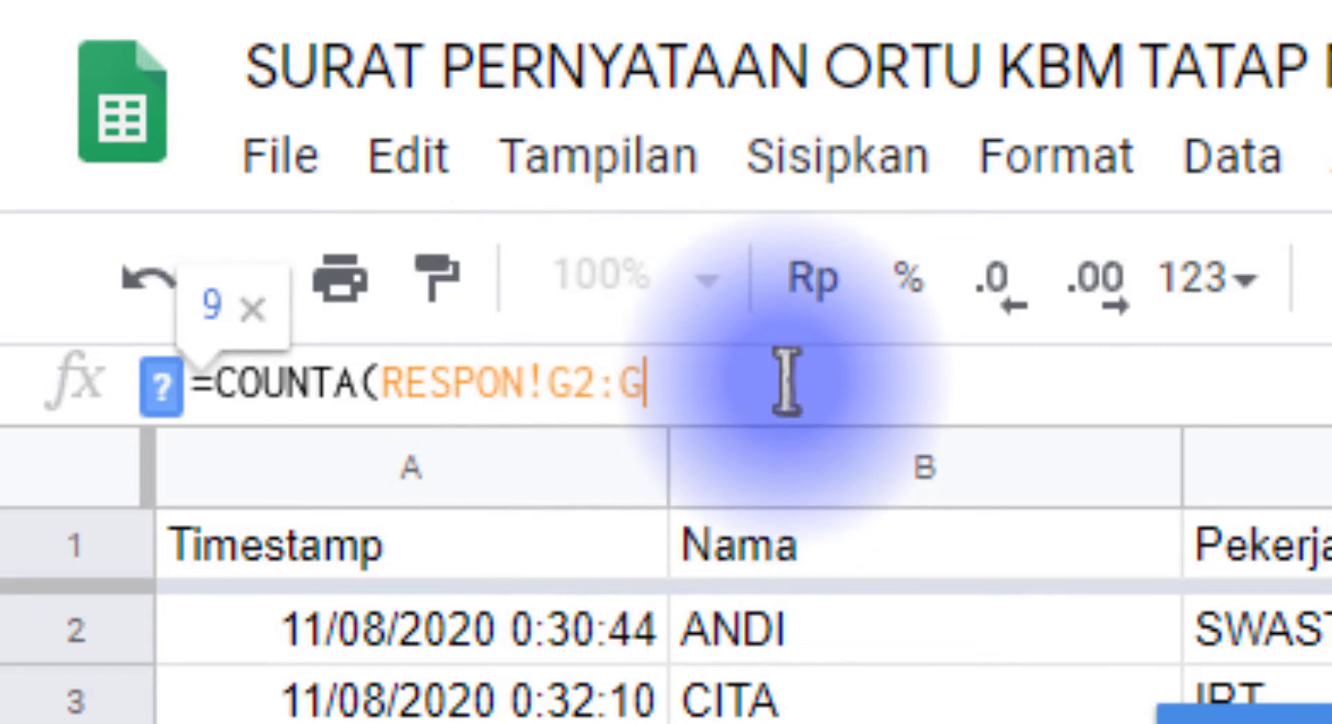
pyautogui.write(')')
pyautogui.press('Return')
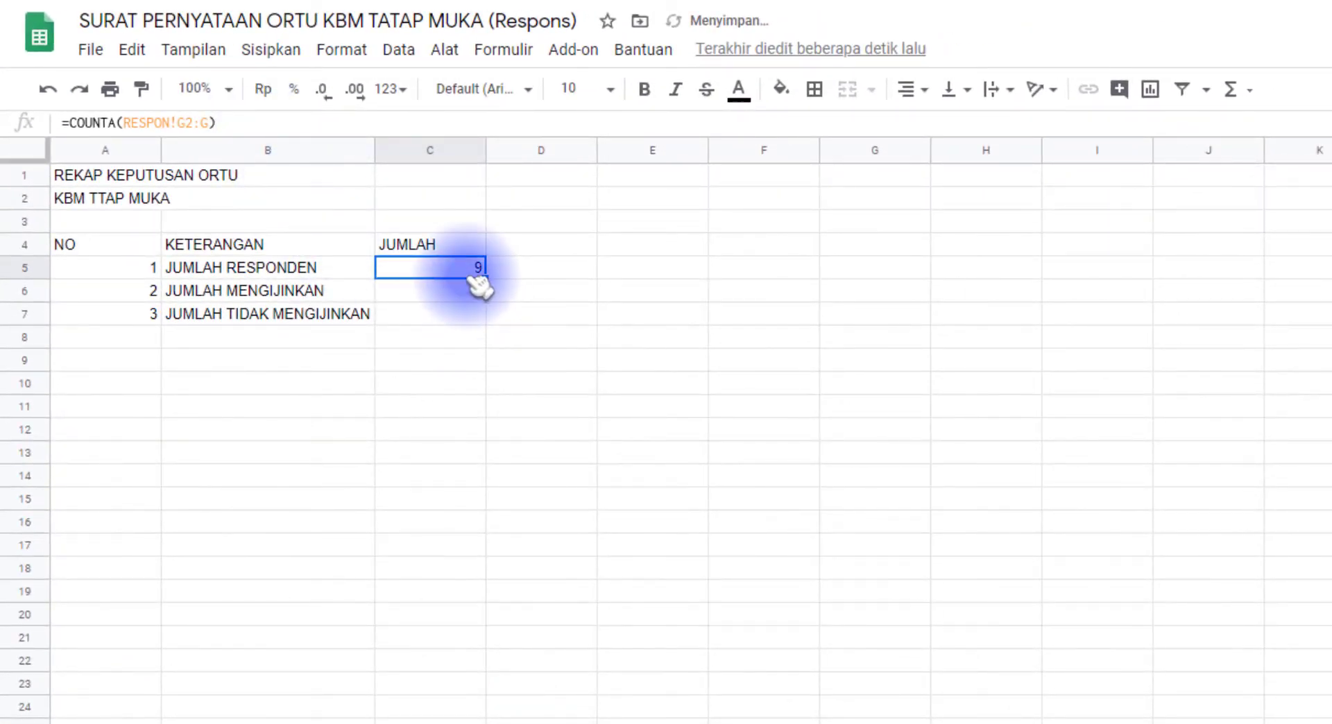
# Step: Check the NIS entries in rows 2 to 10 of the RESPON sheet against the respondent count
pyautogui.click(388, 723)
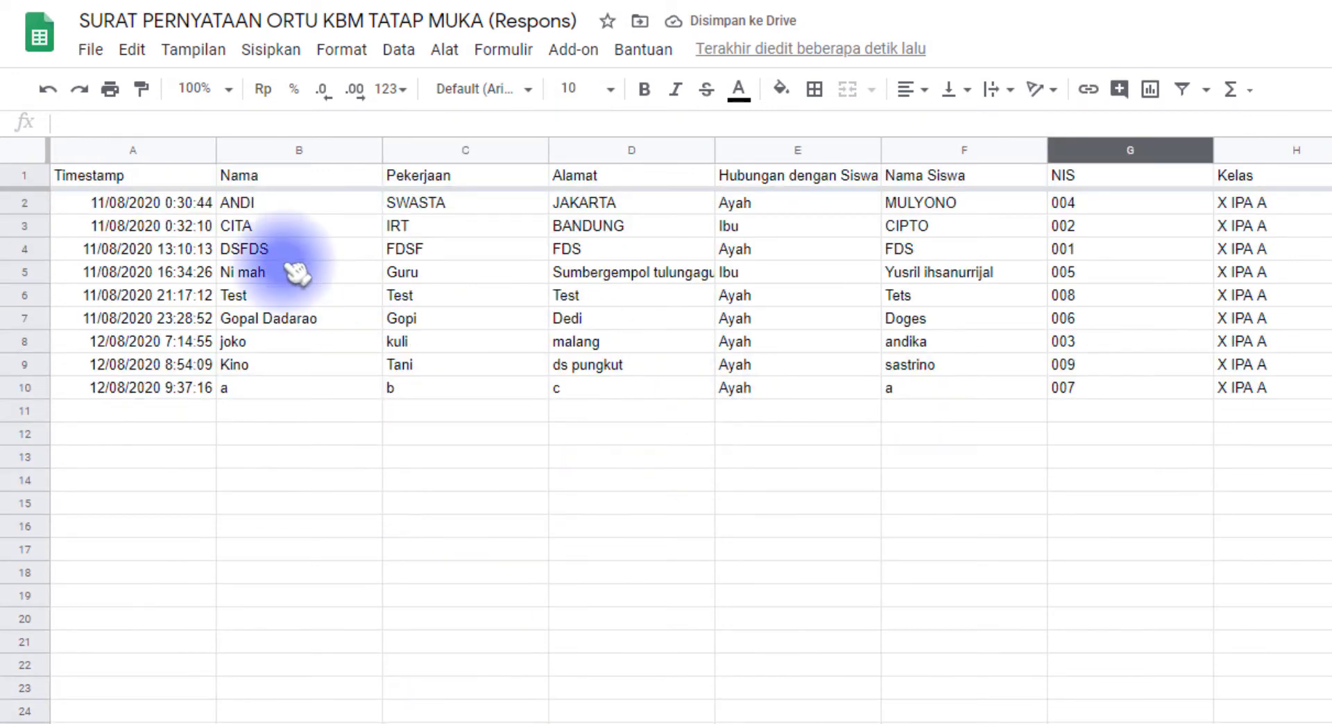
pyautogui.moveTo(1101, 202); pyautogui.dragTo(1107, 388)
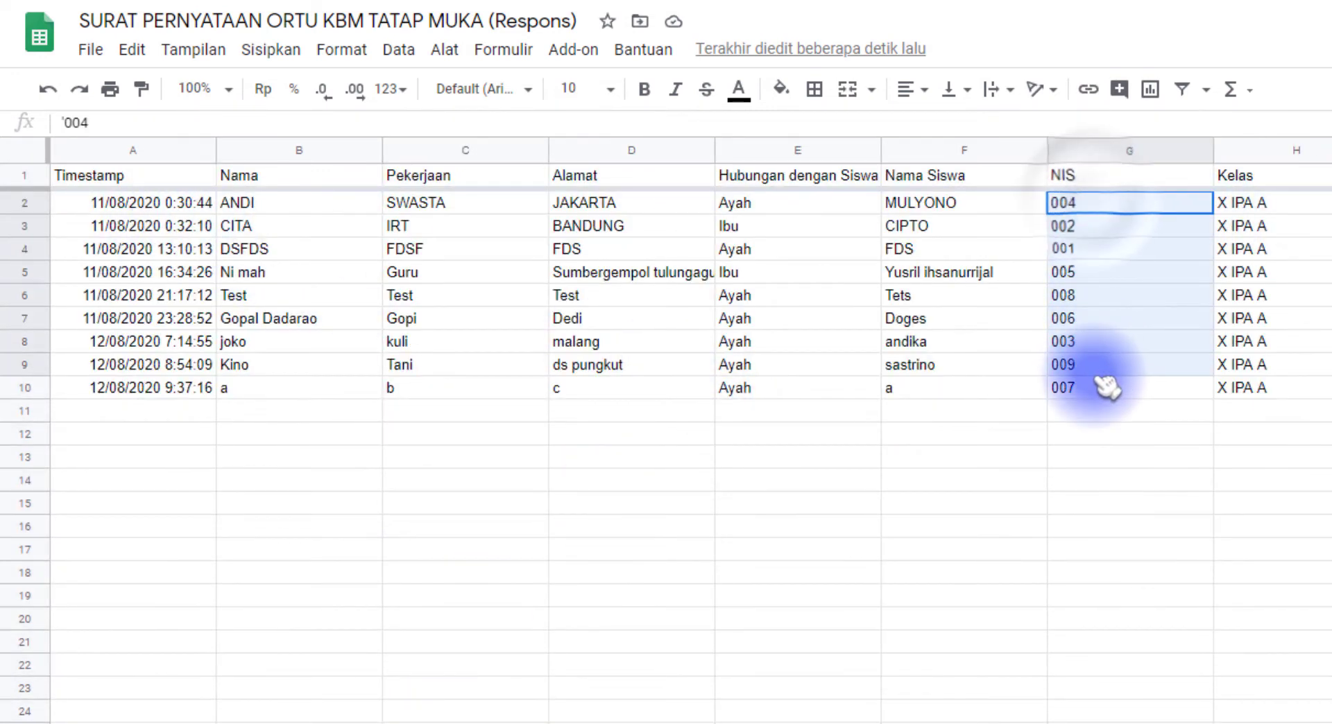
pyautogui.click(1132, 389)
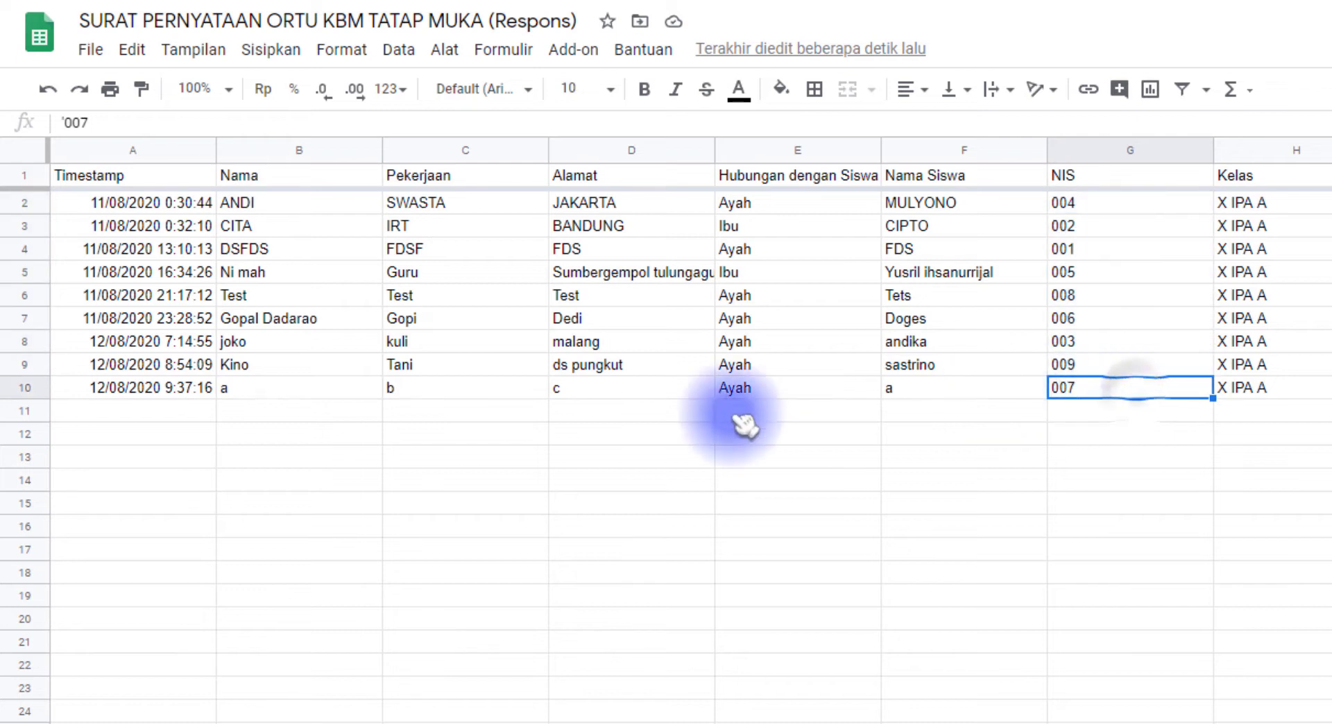
# Step: Select the NIS entries G2:G10 below the header to verify the respondent count, and return to the REKAP sheet
pyautogui.click(1091, 179)
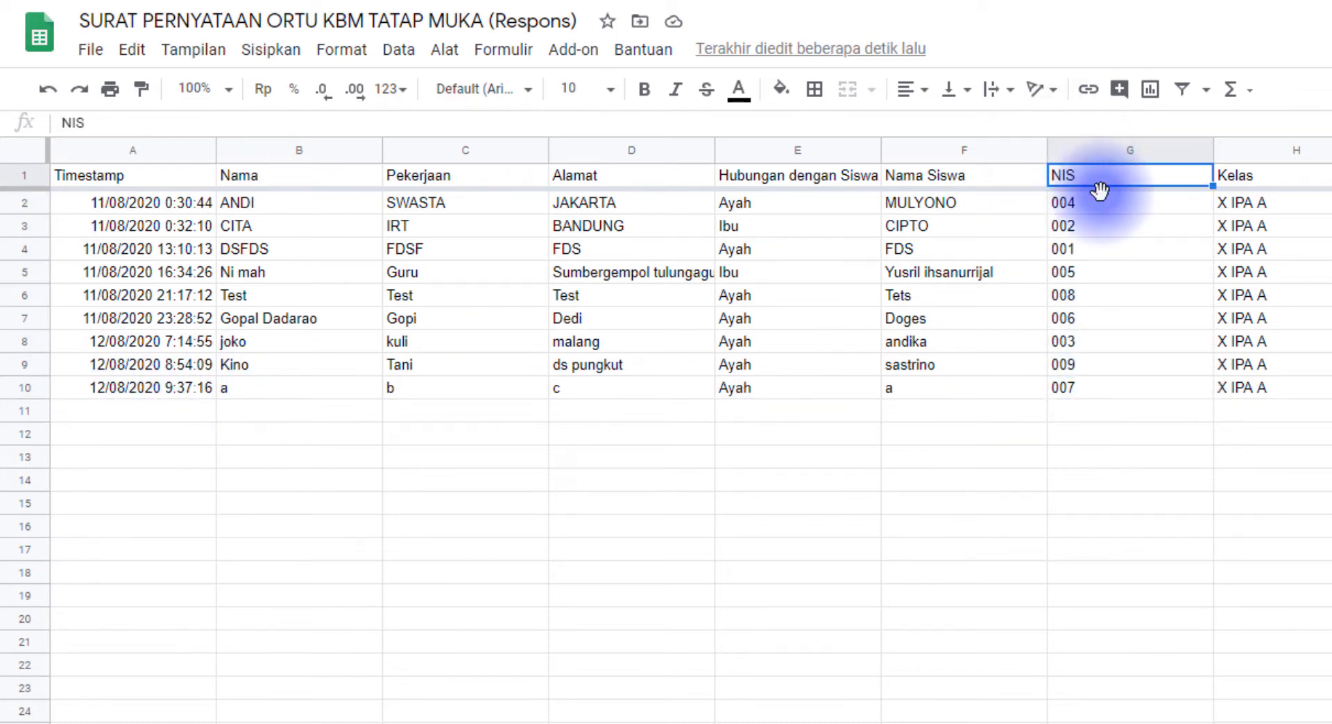
pyautogui.moveTo(1103, 202); pyautogui.dragTo(1101, 392)
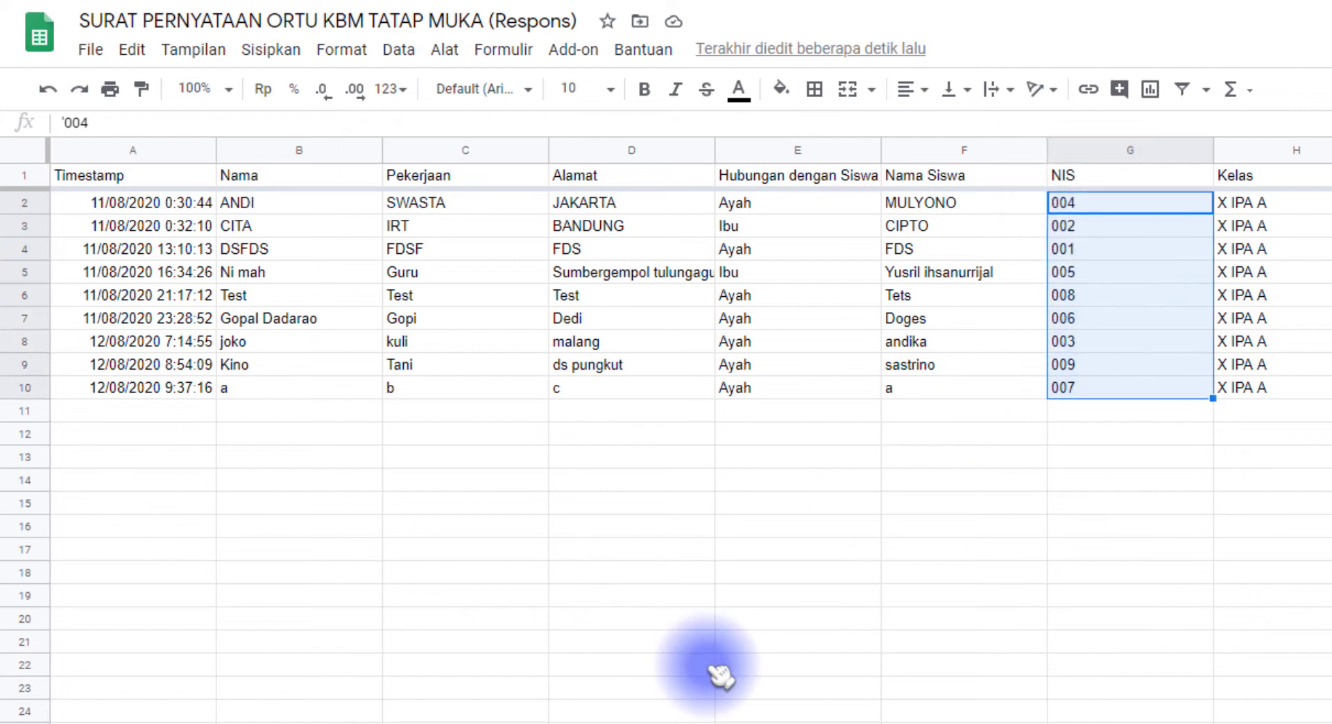
pyautogui.click(457, 721)
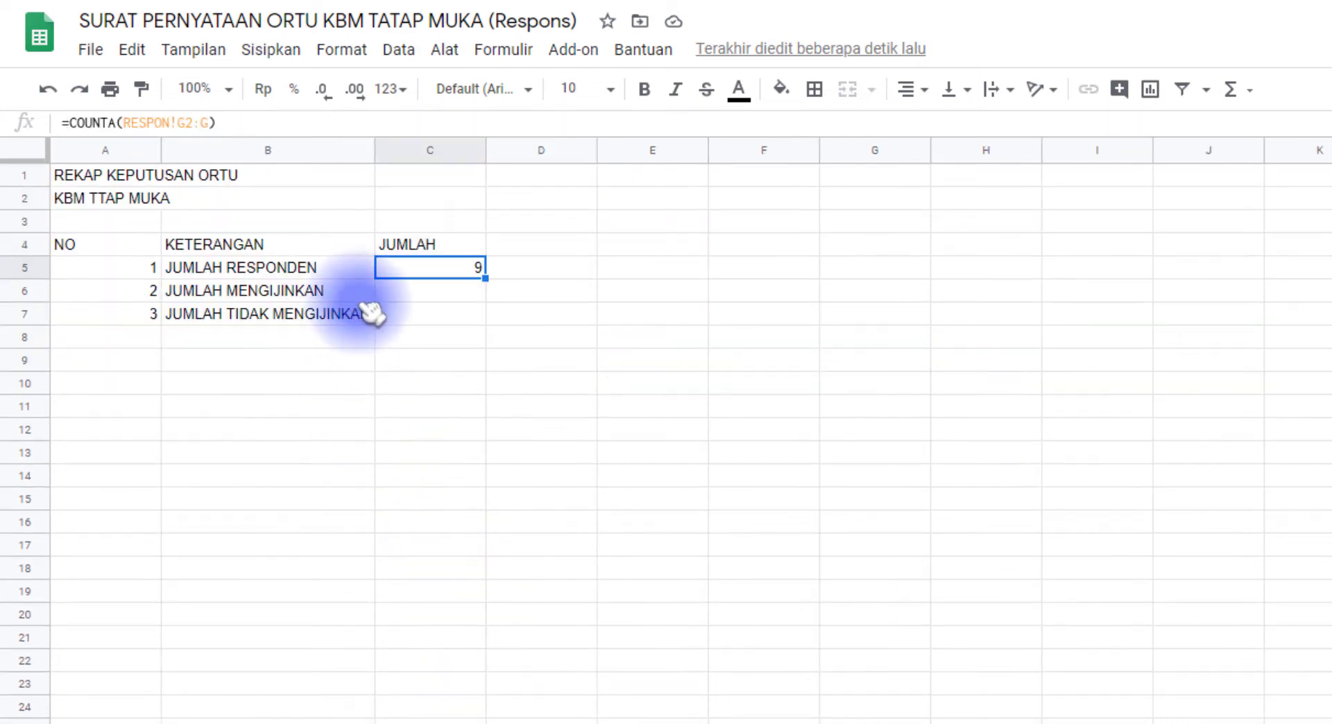
# Step: Examine the Ya answers in column L (Saya mengijinkan) of the RESPON sheet as the basis for the permission count in C6
pyautogui.click(409, 291)
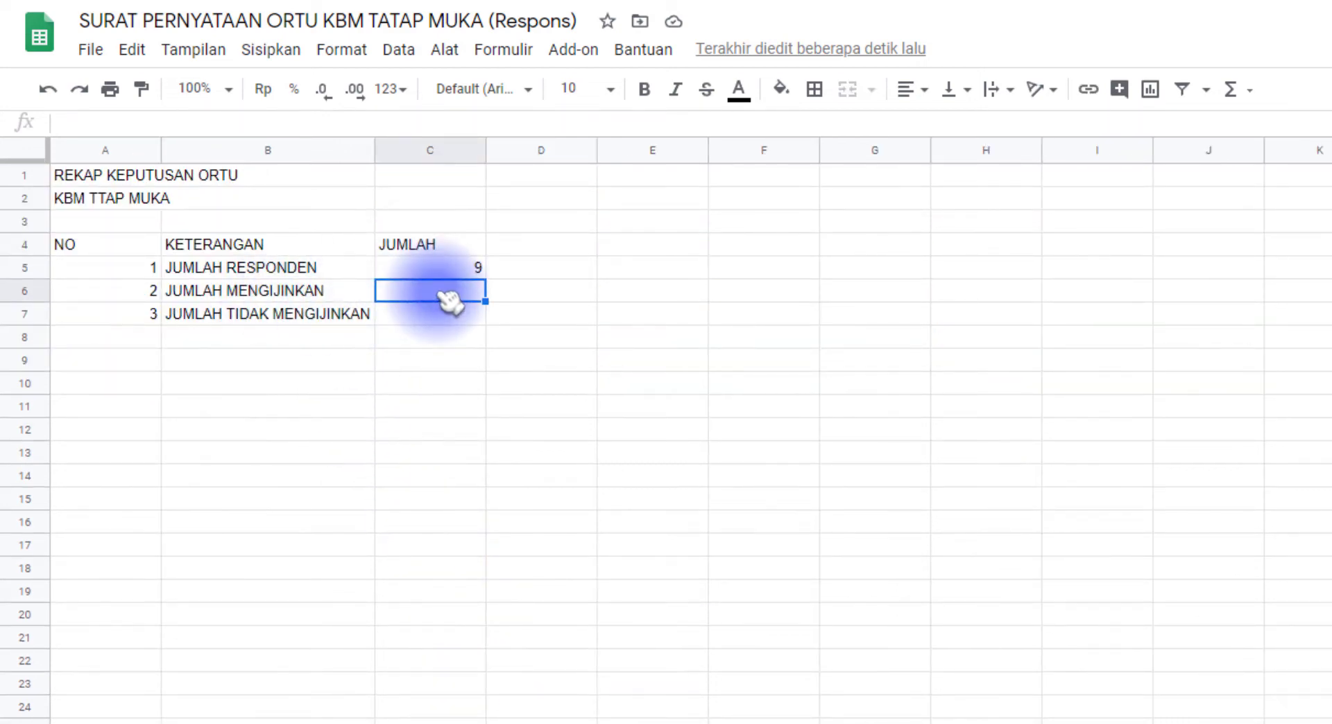
pyautogui.click(416, 721)
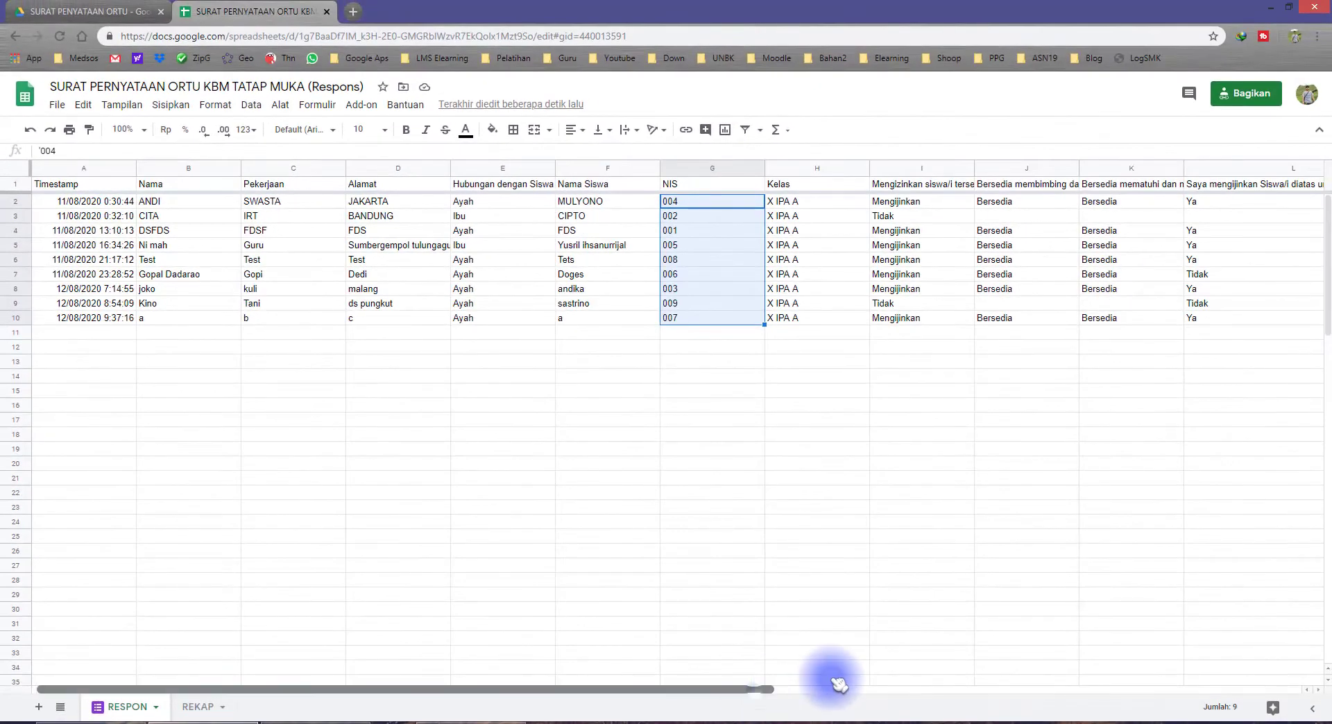
pyautogui.moveTo(840, 683); pyautogui.dragTo(1110, 684)
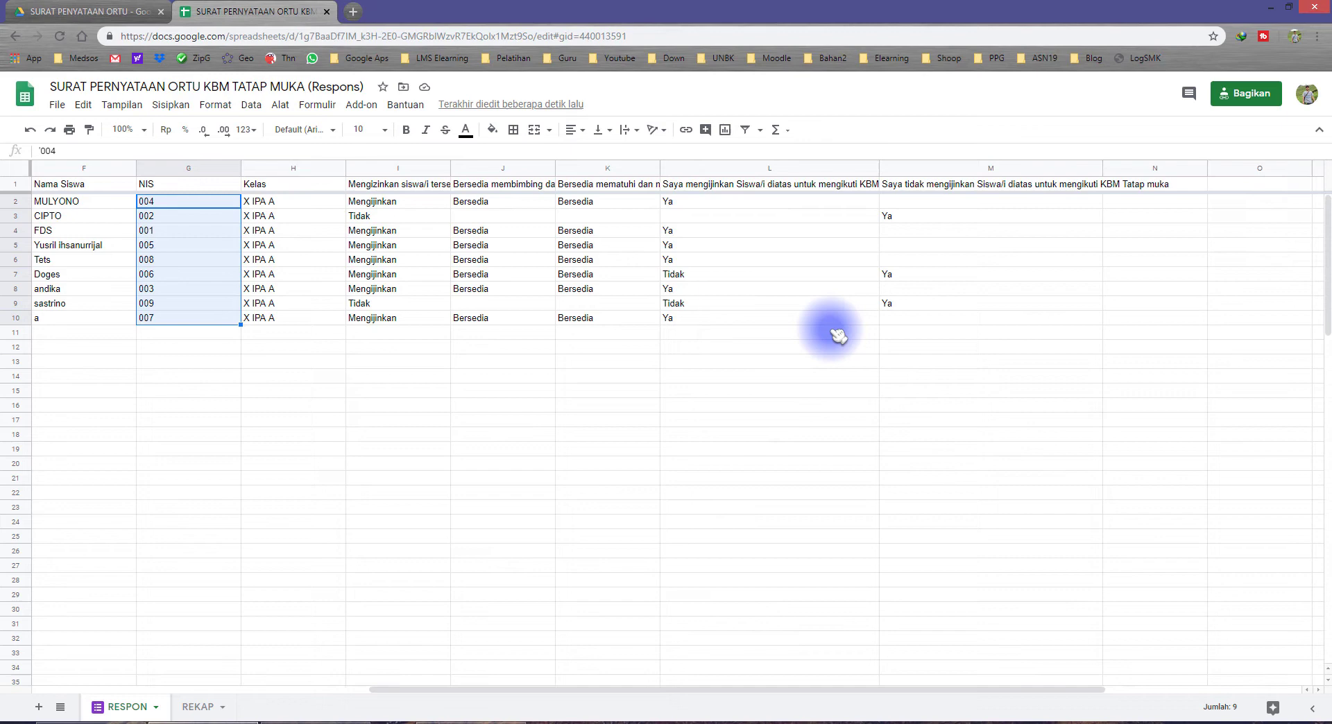
pyautogui.click(776, 188)
pyautogui.click(701, 202)
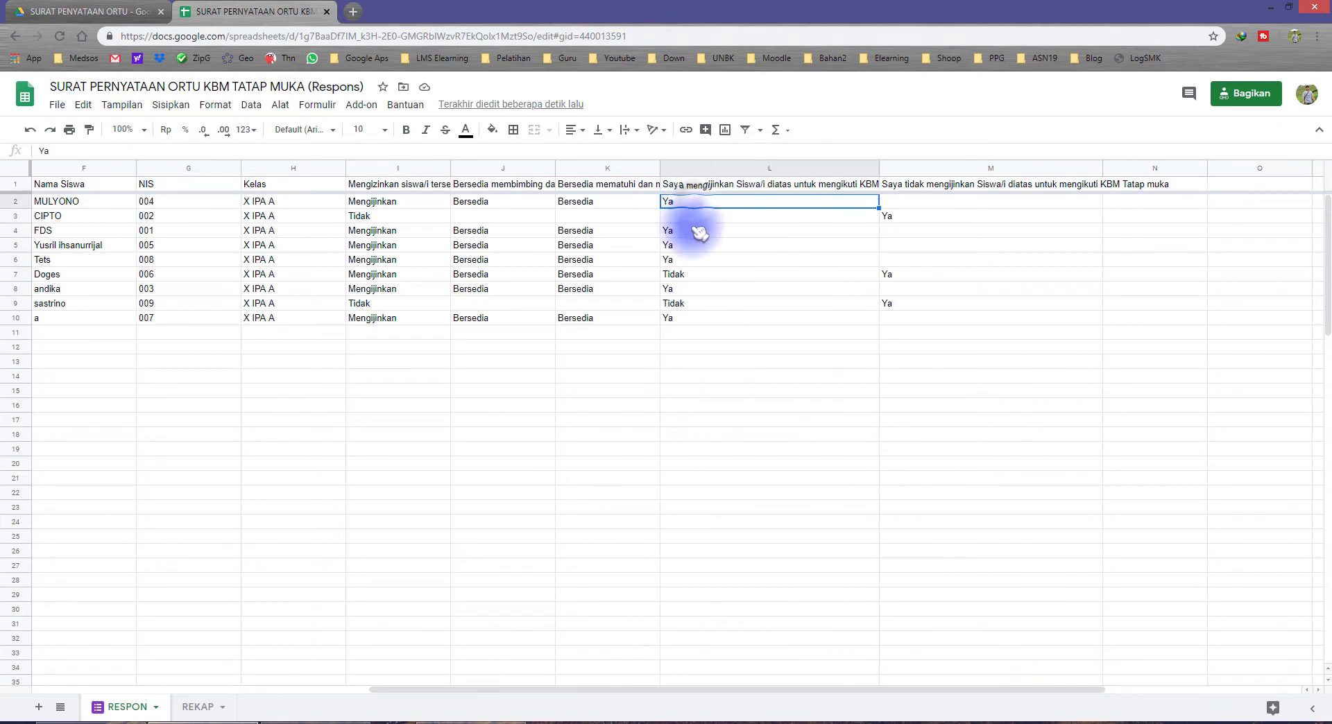
pyautogui.click(700, 232)
pyautogui.click(695, 246)
pyautogui.click(689, 259)
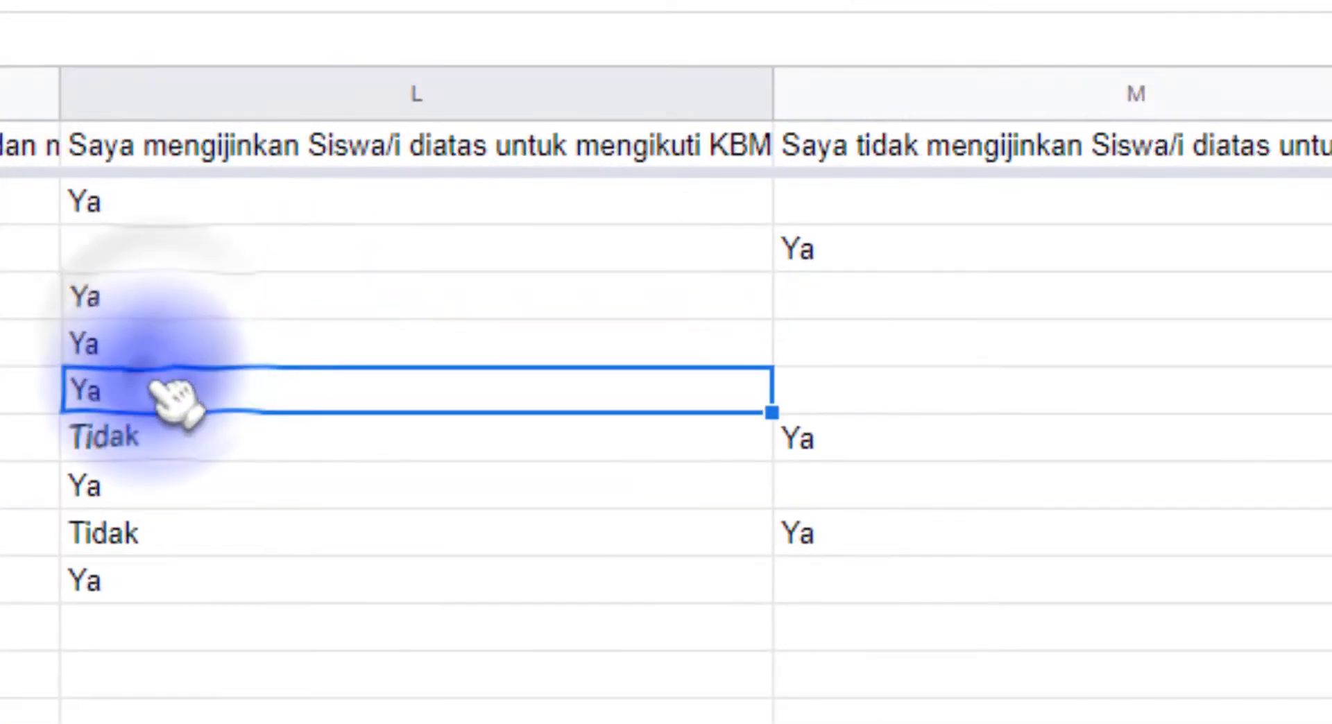
pyautogui.click(179, 207)
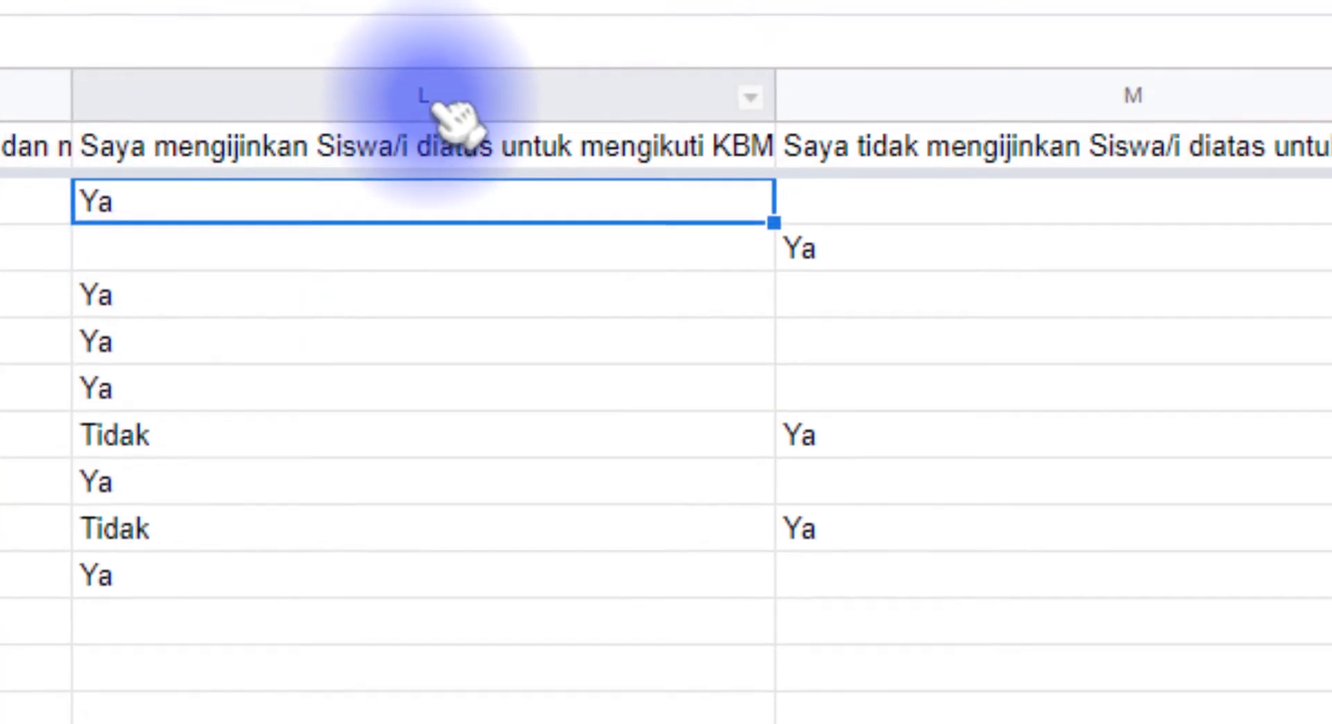
# Step: Start a COUNTIF formula in REKAP cell C6 for JUMLAH MENGIJINKAN, referencing the whole column L of the RESPON sheet
pyautogui.click(197, 707)
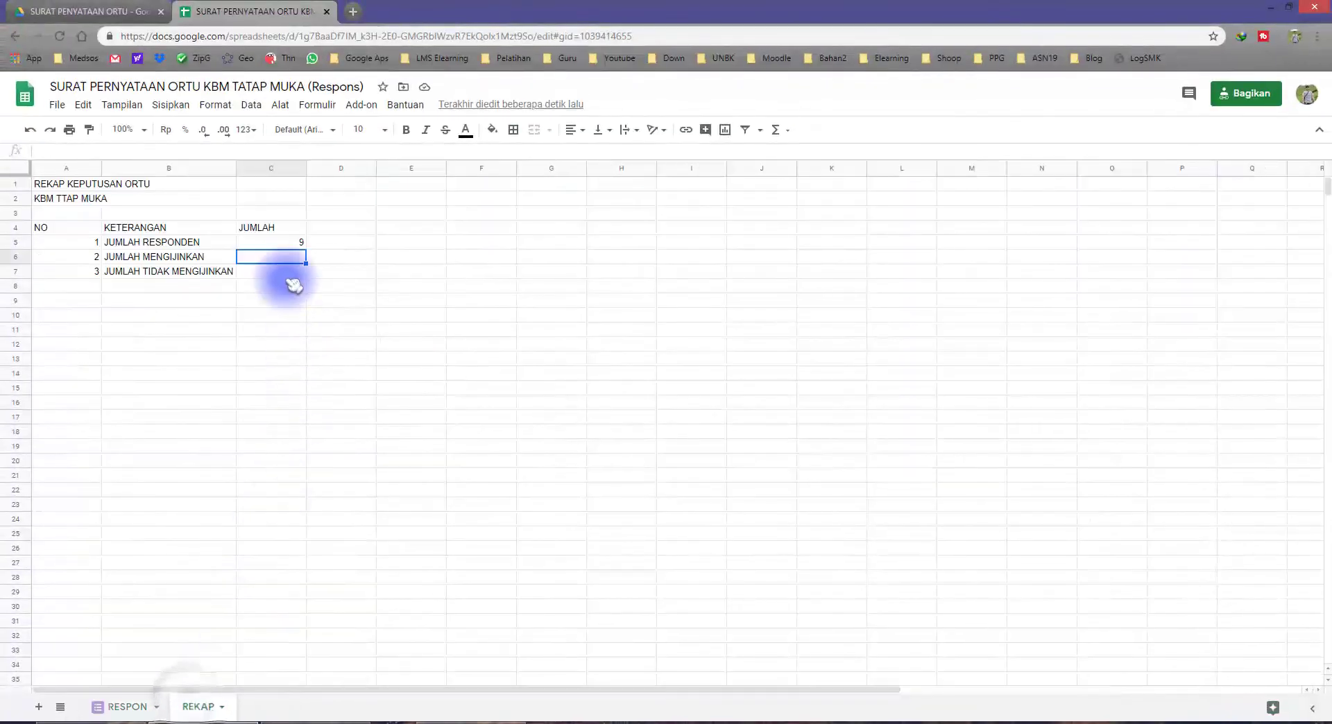
pyautogui.write('=')
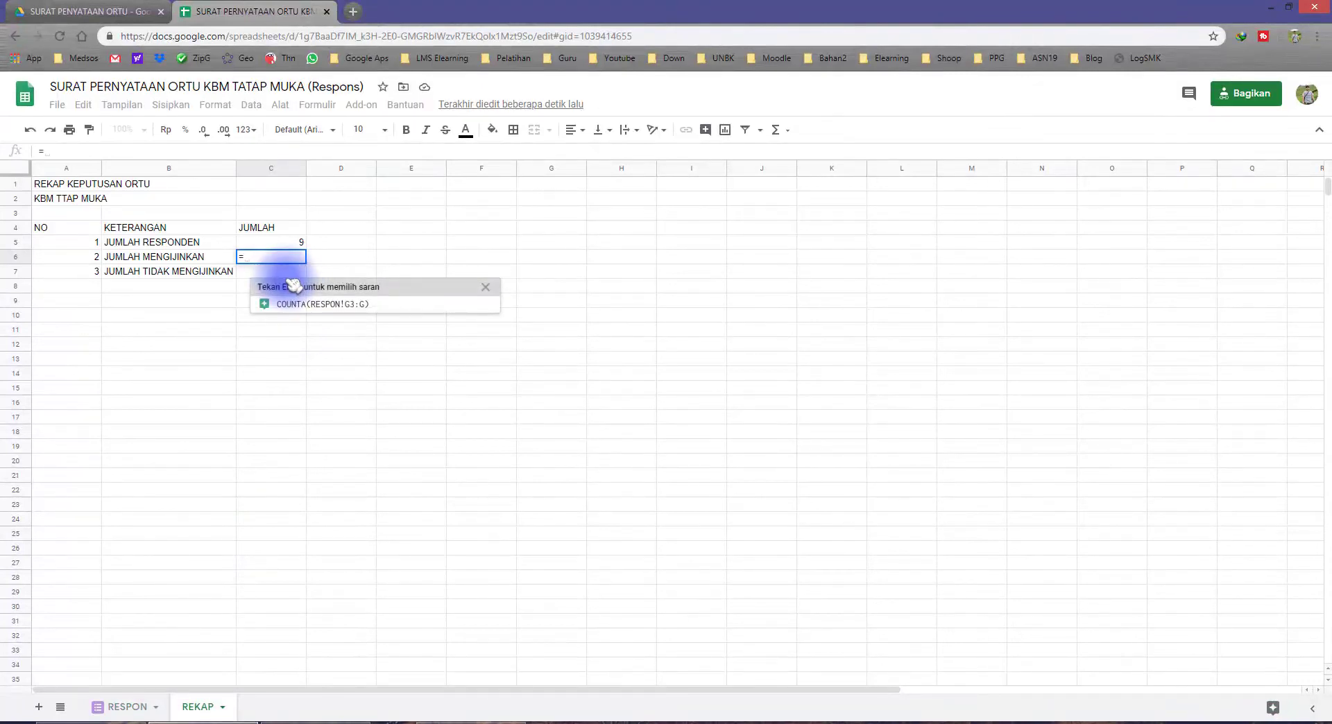
pyautogui.write('COUNT')
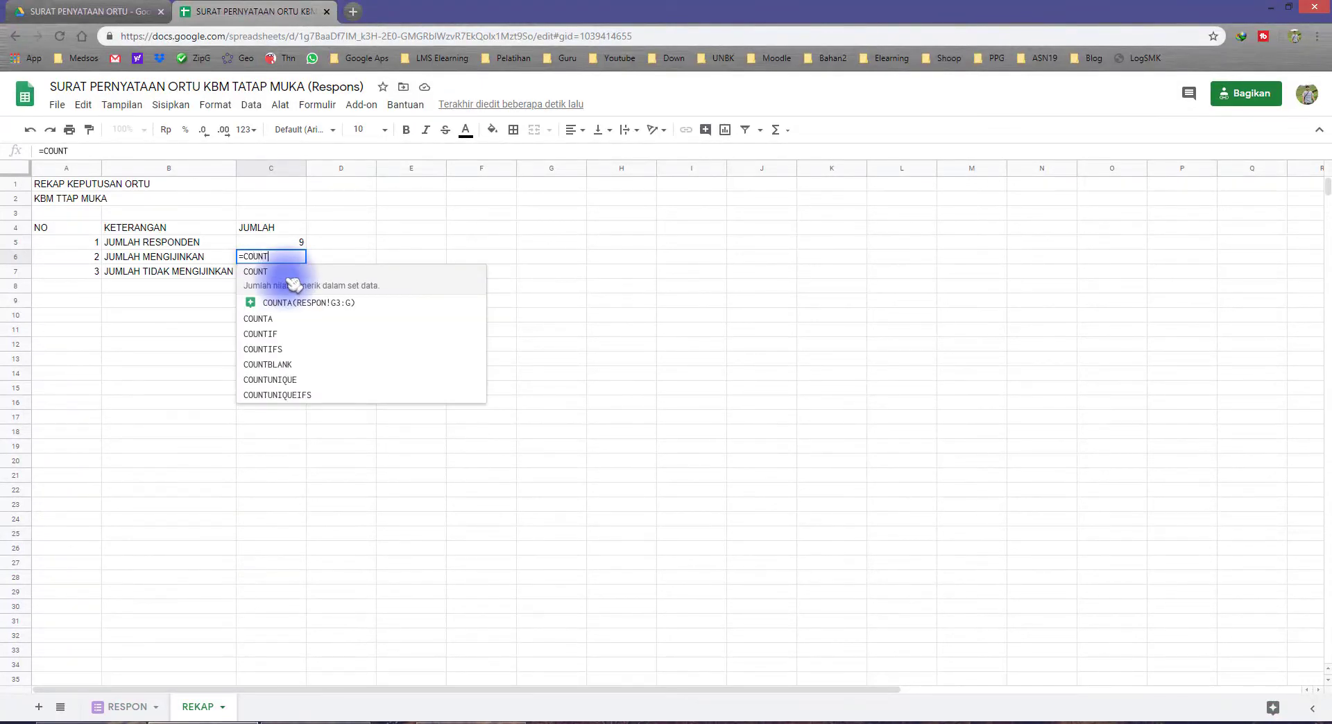
pyautogui.write('I')
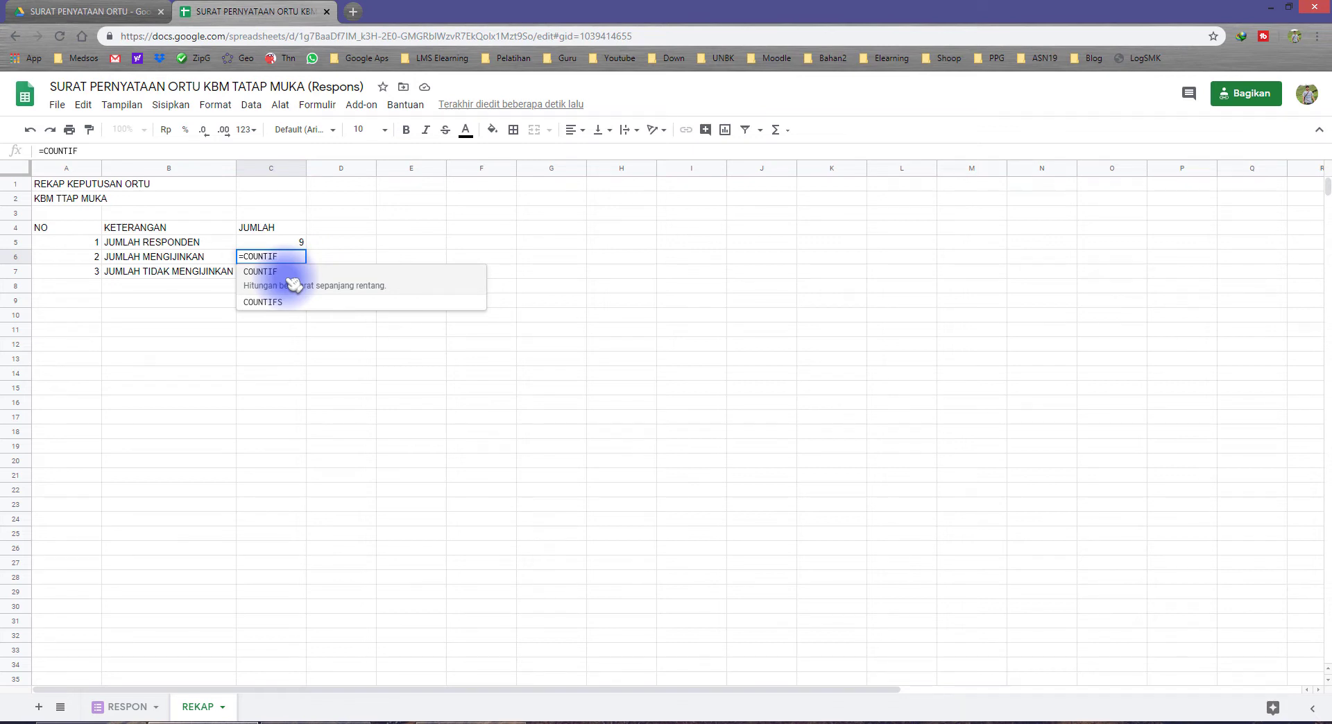
pyautogui.write('F')
pyautogui.click(294, 283)
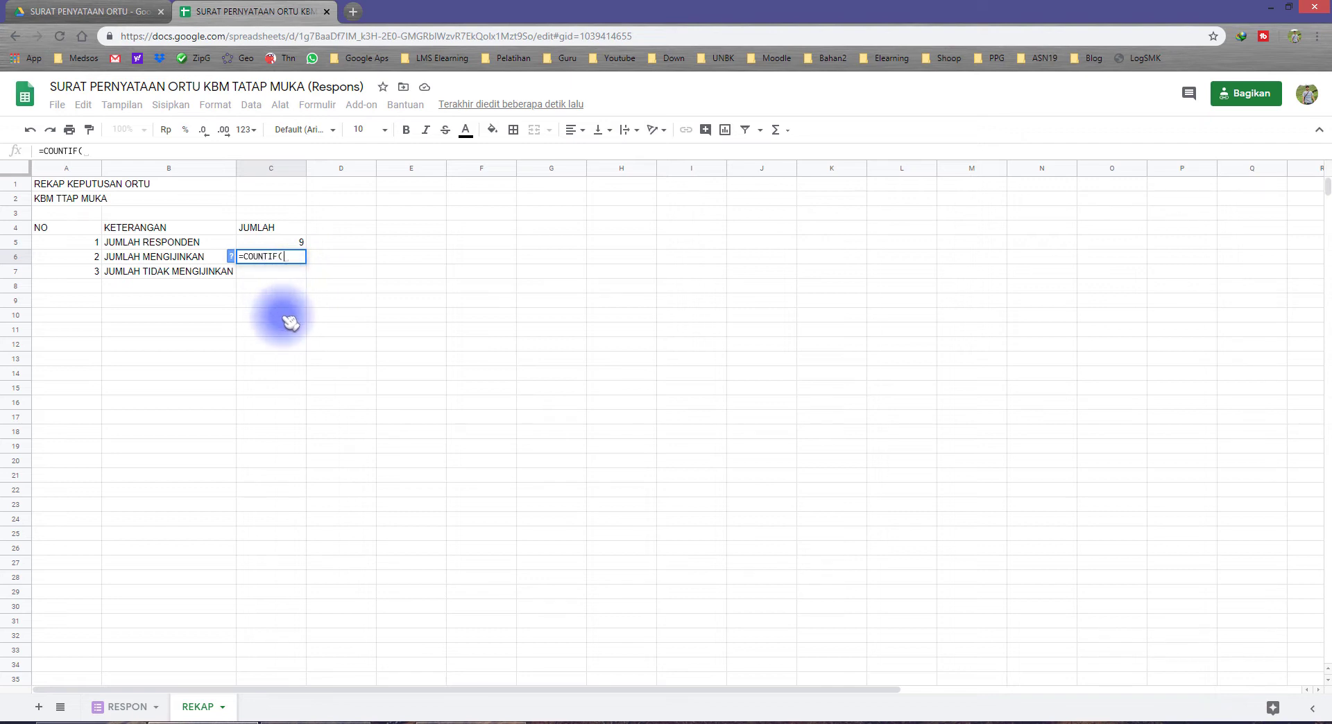
pyautogui.click(125, 707)
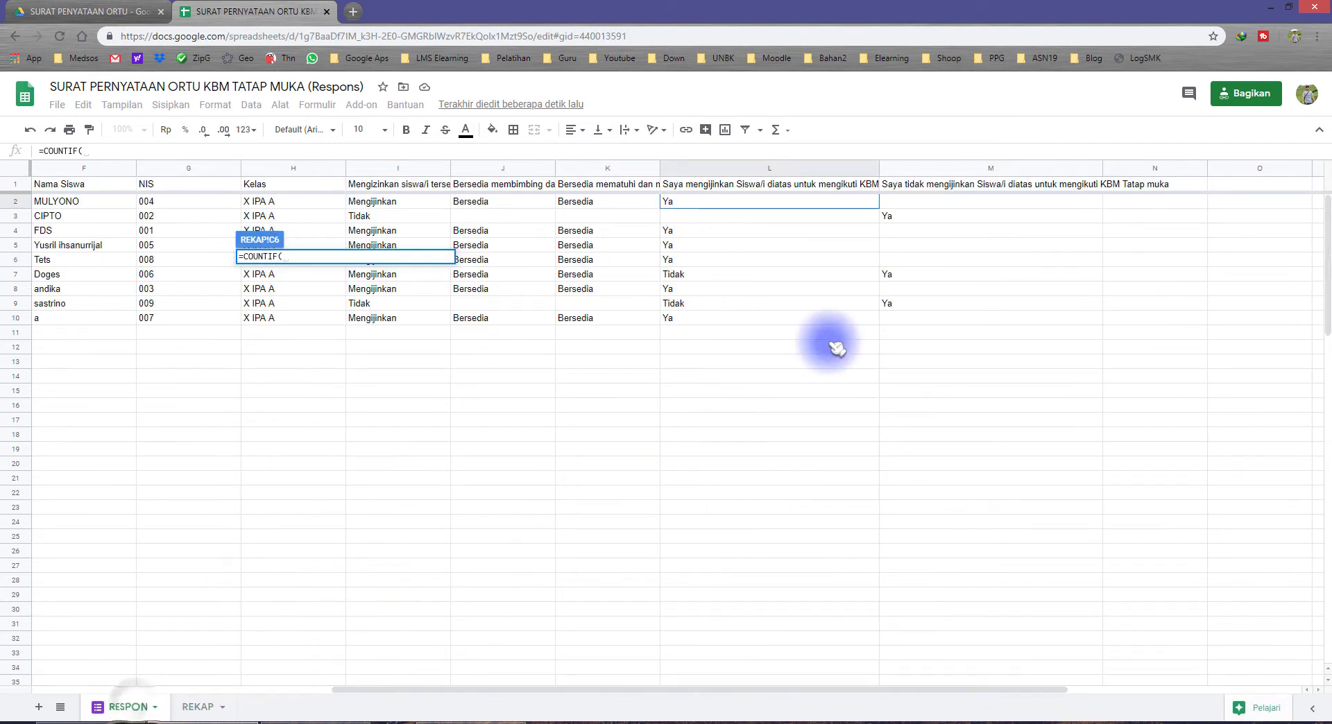
pyautogui.click(725, 168)
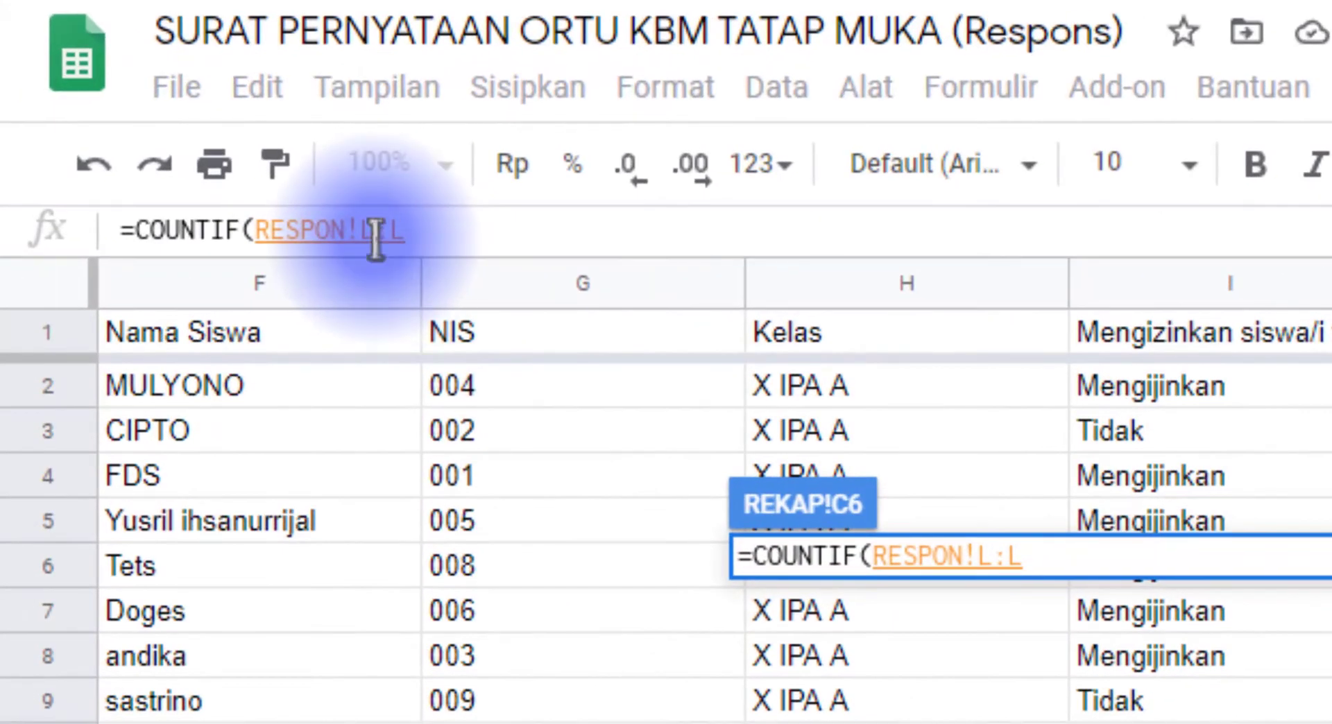
# Step: Limit the COUNTIF range to RESPON!L2:L, add the criterion "Ya", and complete the formula
pyautogui.click(376, 239)
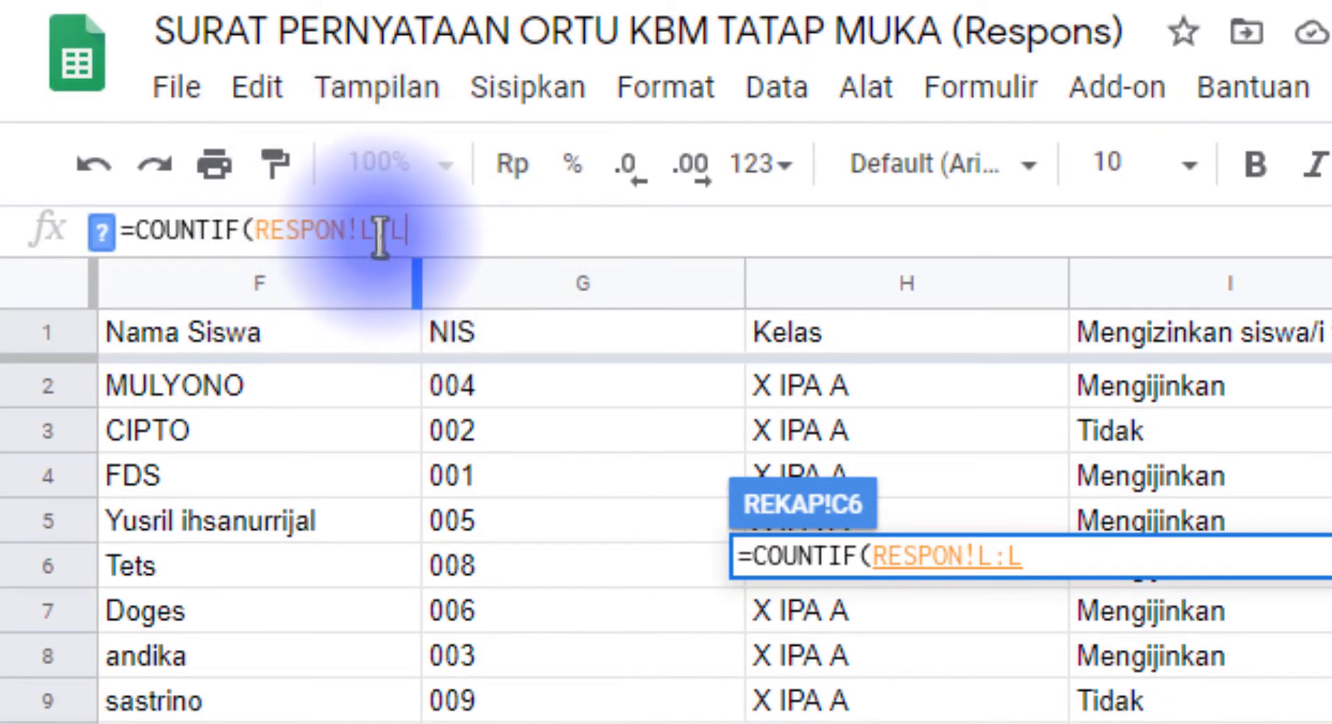
pyautogui.write('2')
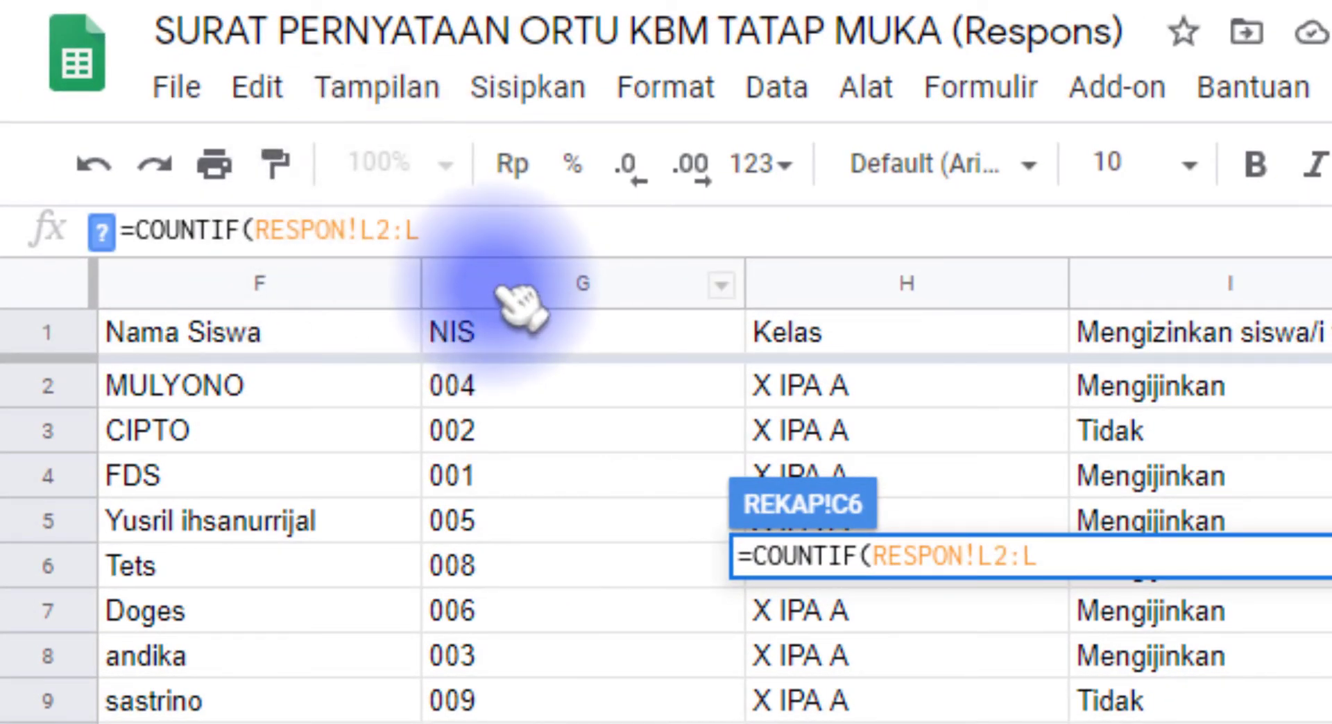
pyautogui.click(462, 238)
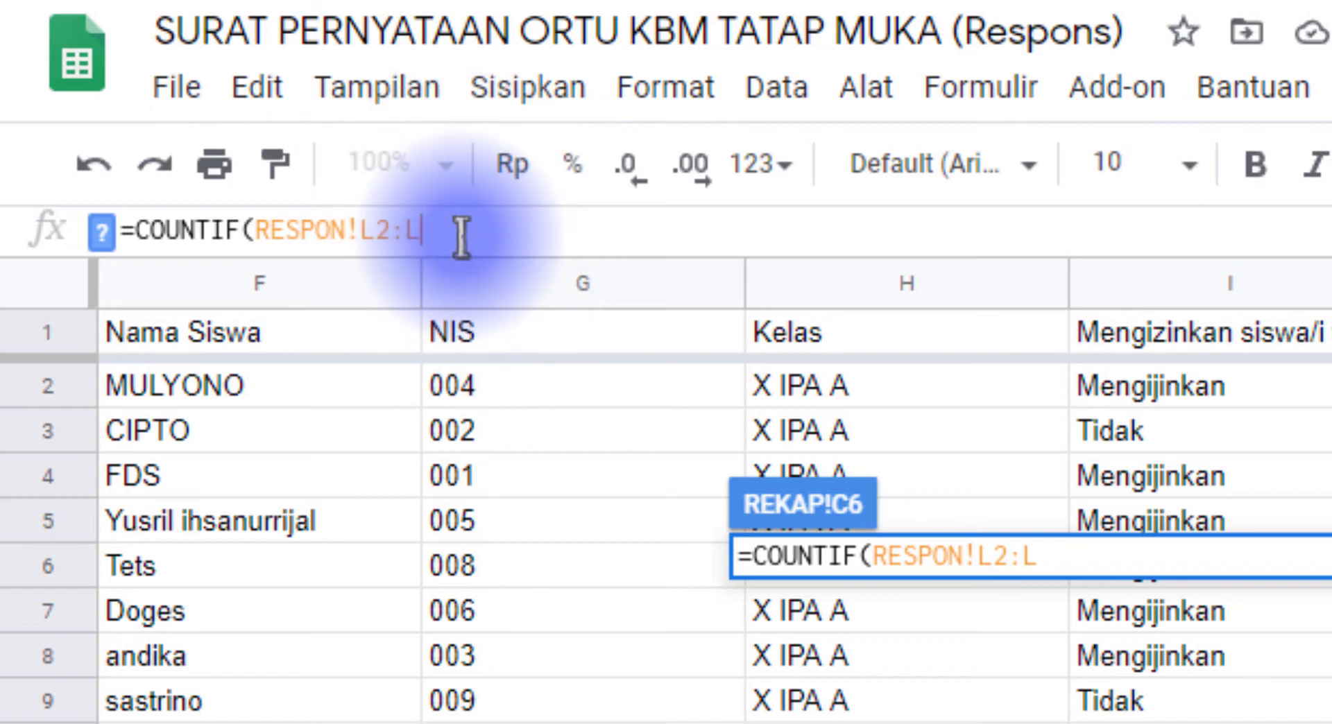
pyautogui.write(';')
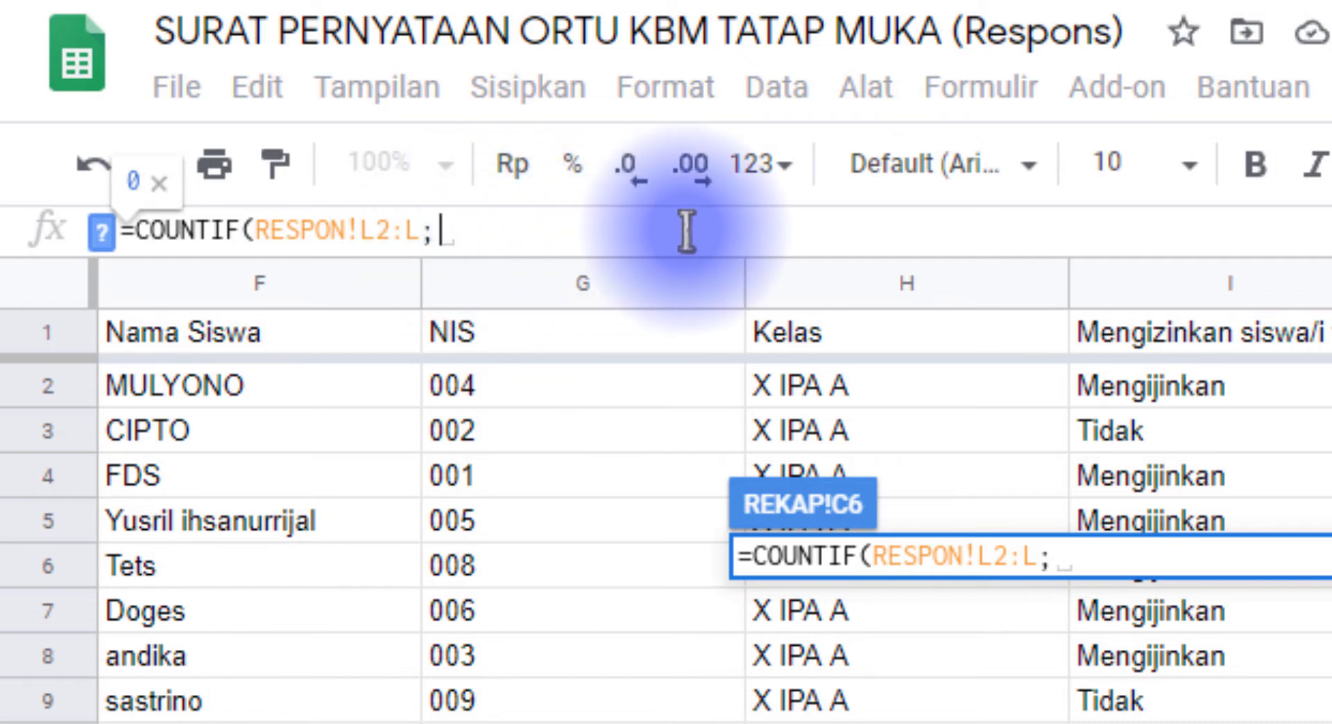
pyautogui.write('"Ya')
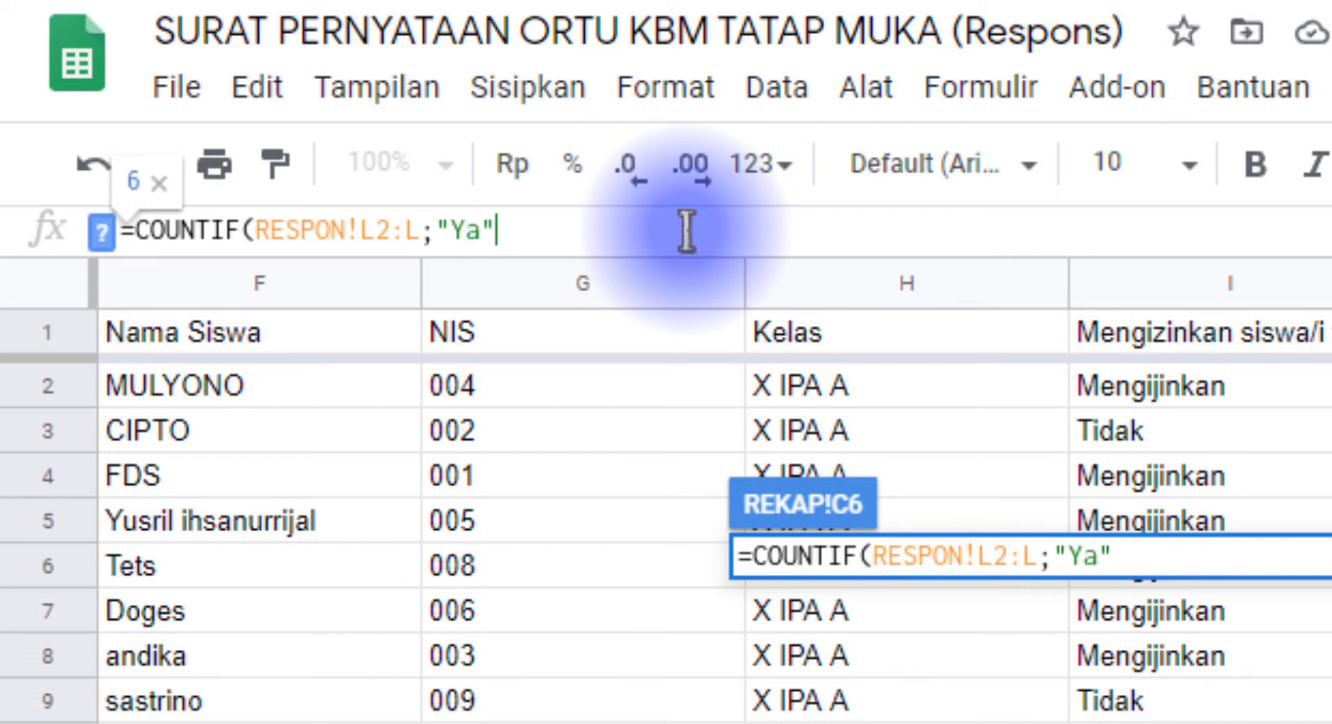
pyautogui.write('")')
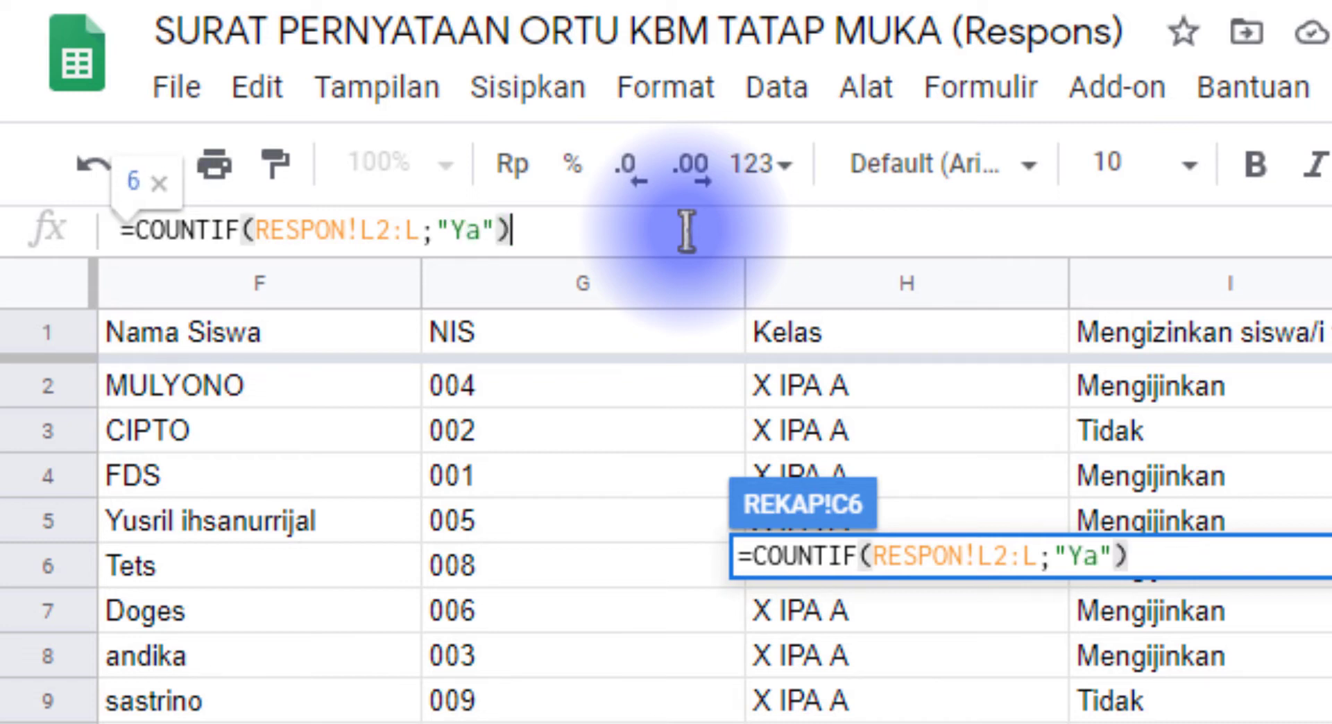
pyautogui.press('Return')
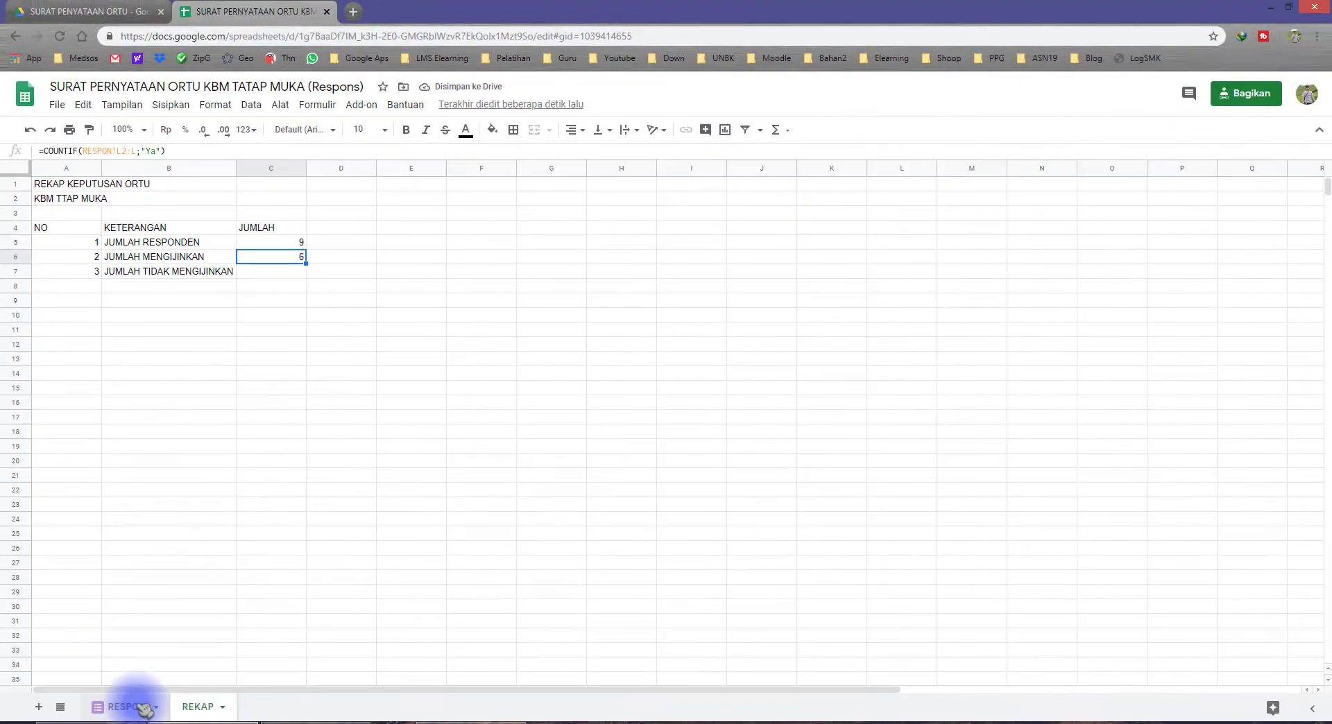
# Step: Check the Ya, Tidak and blank answers in column L of the RESPON sheet against the permission count
pyautogui.click(132, 707)
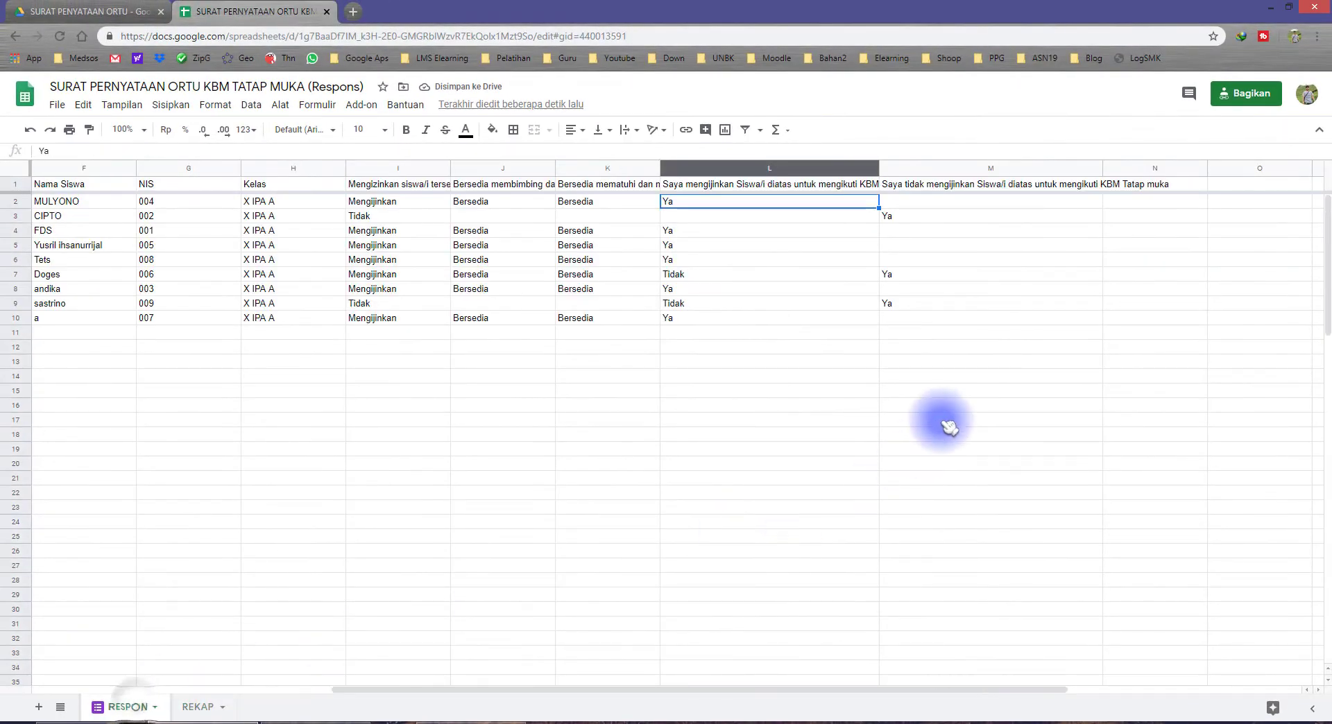
pyautogui.click(669, 204)
pyautogui.moveTo(685, 233); pyautogui.dragTo(685, 262)
pyautogui.keyDown('ctrl'); pyautogui.click(686, 290); pyautogui.keyUp('ctrl')
pyautogui.keyDown('ctrl'); pyautogui.click(697, 318); pyautogui.keyUp('ctrl')
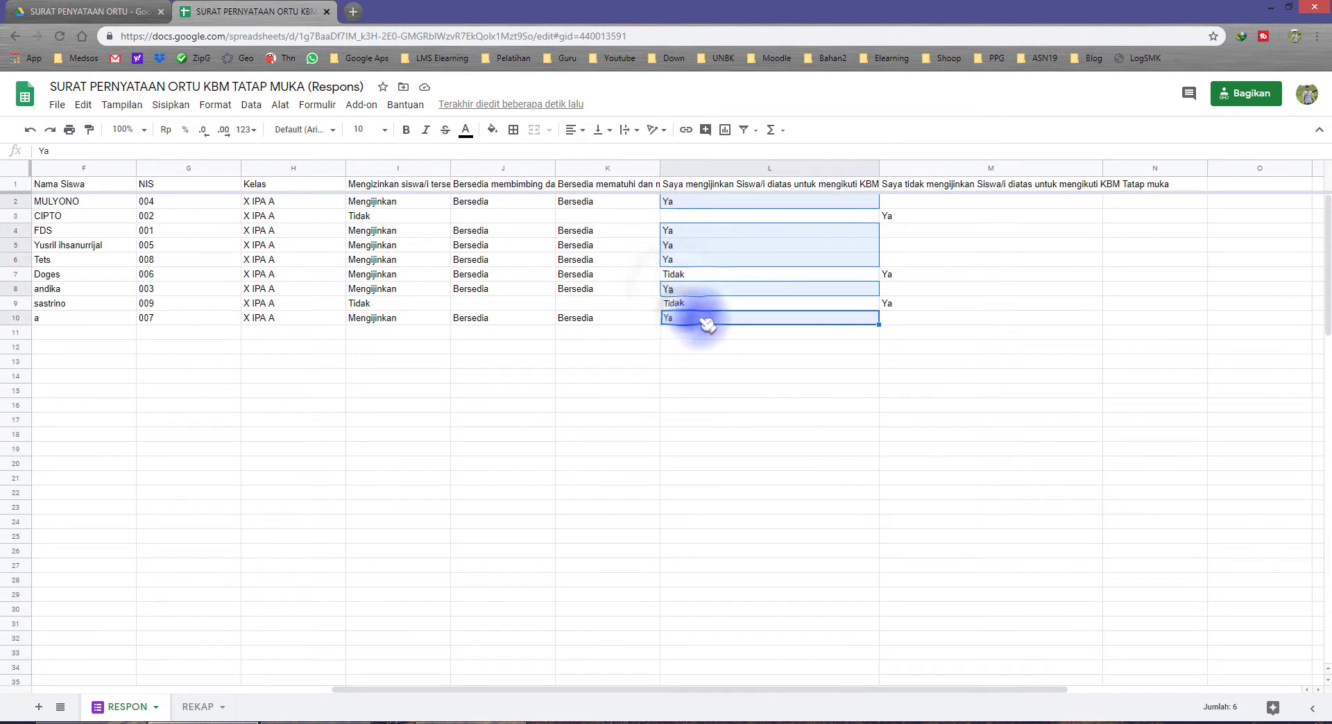
pyautogui.click(683, 274)
pyautogui.click(686, 303)
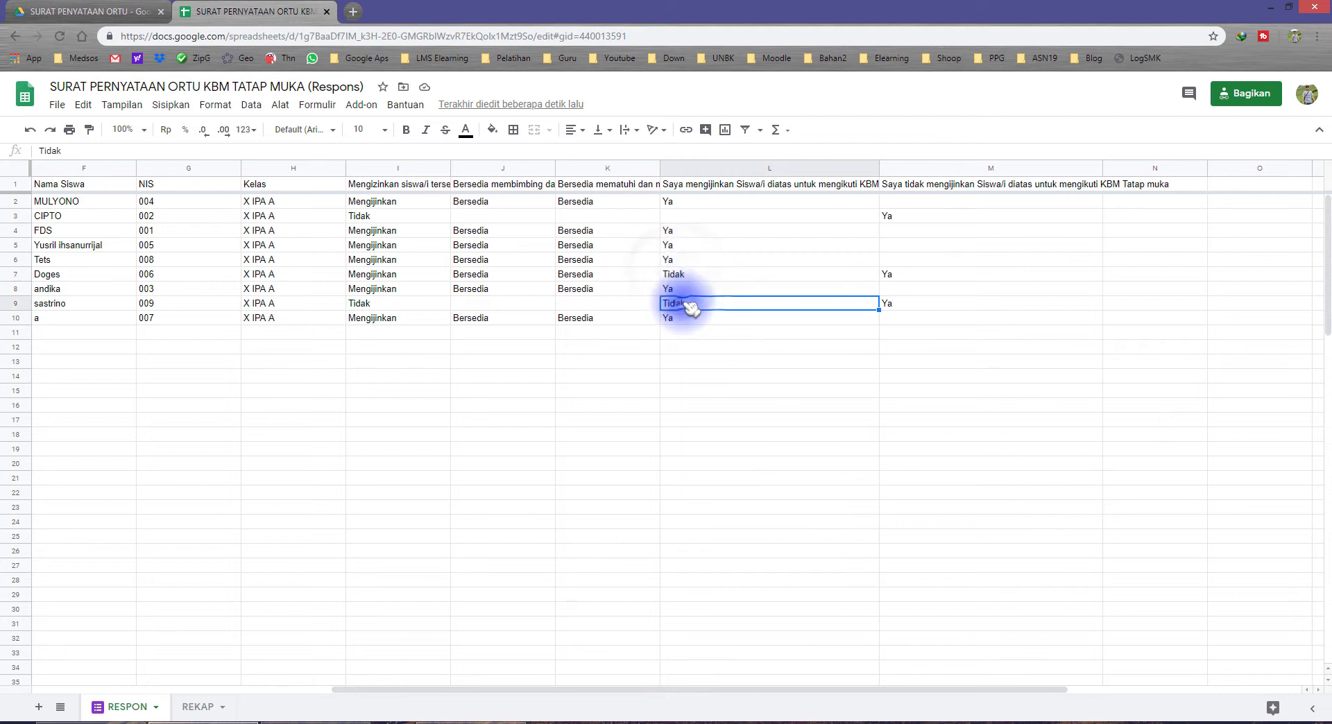
pyautogui.moveTo(684, 202); pyautogui.dragTo(685, 249)
pyautogui.click(678, 216)
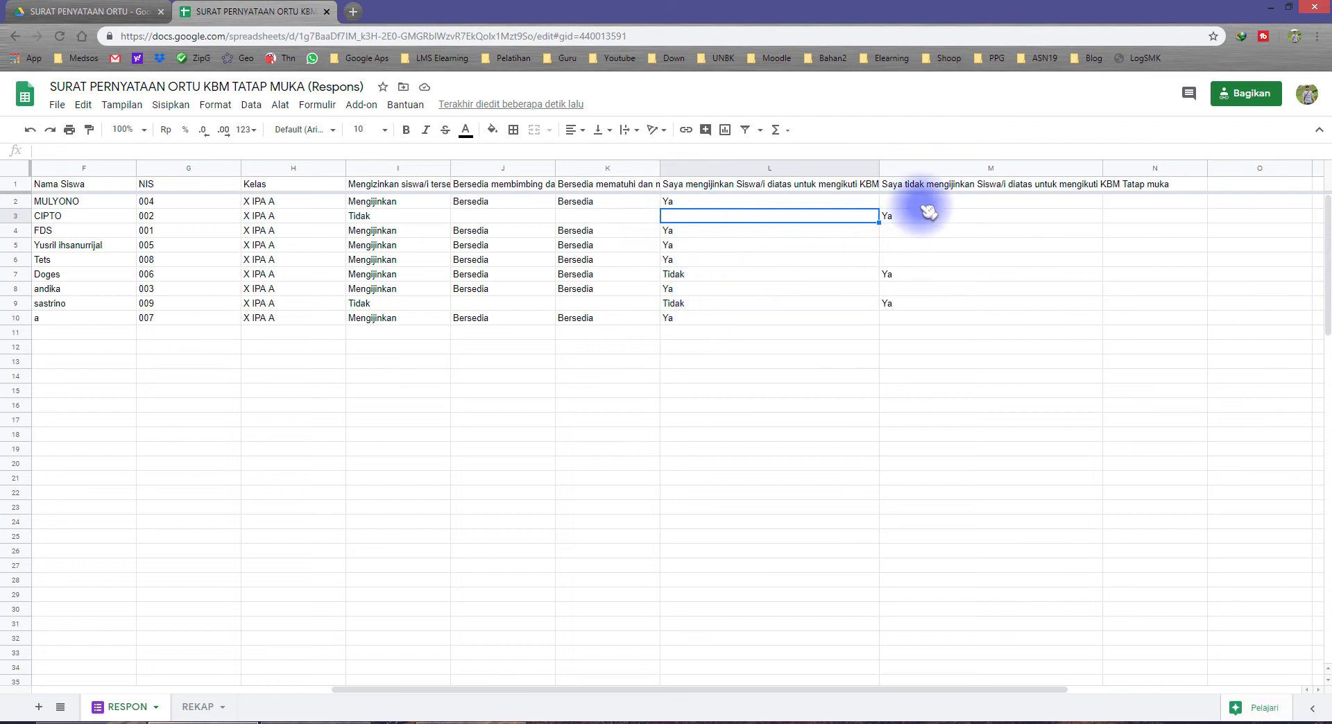
# Step: Examine the Ya answers in column M (Saya tidak mengijinkan) in rows 3, 7 and 9
pyautogui.click(898, 215)
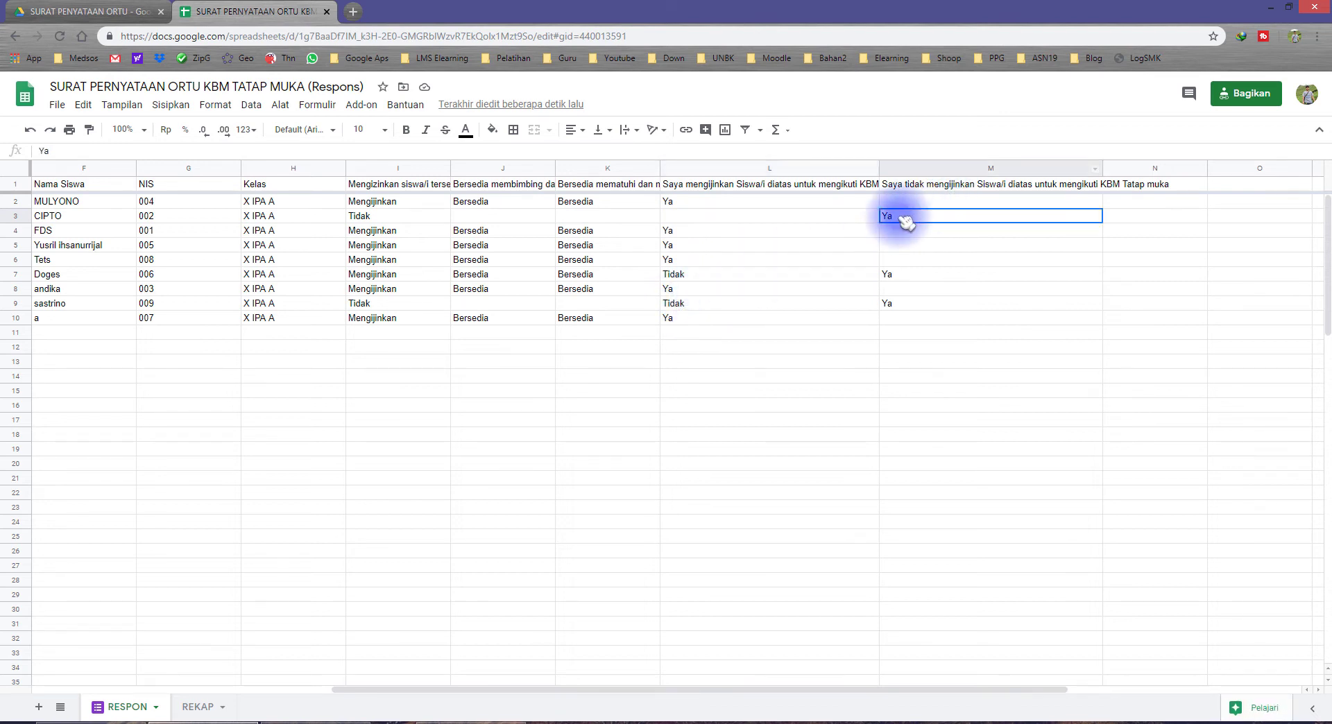
pyautogui.click(904, 276)
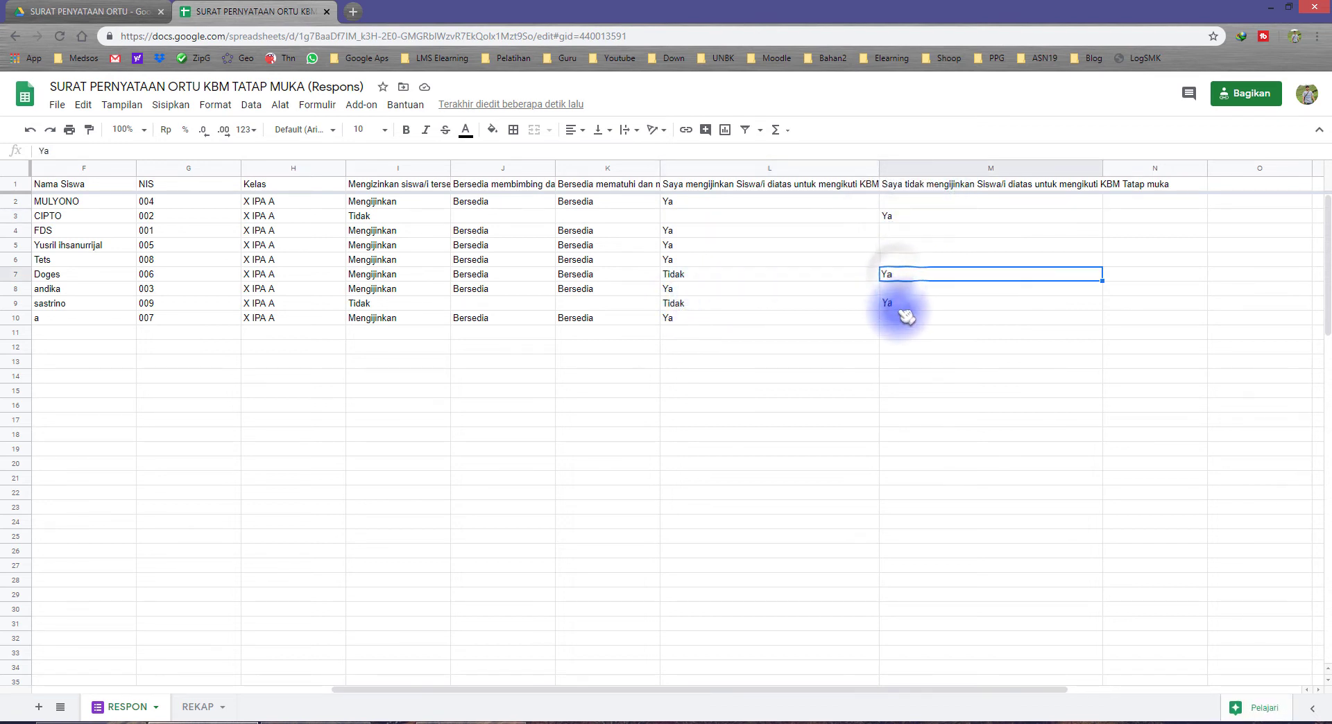
pyautogui.click(897, 301)
# Step: In REKAP cell C7, count the refusals for JUMLAH TIDAK MENGIJINKAN with =COUNTIF(RESPON!M2:M;"Ya")
pyautogui.click(207, 707)
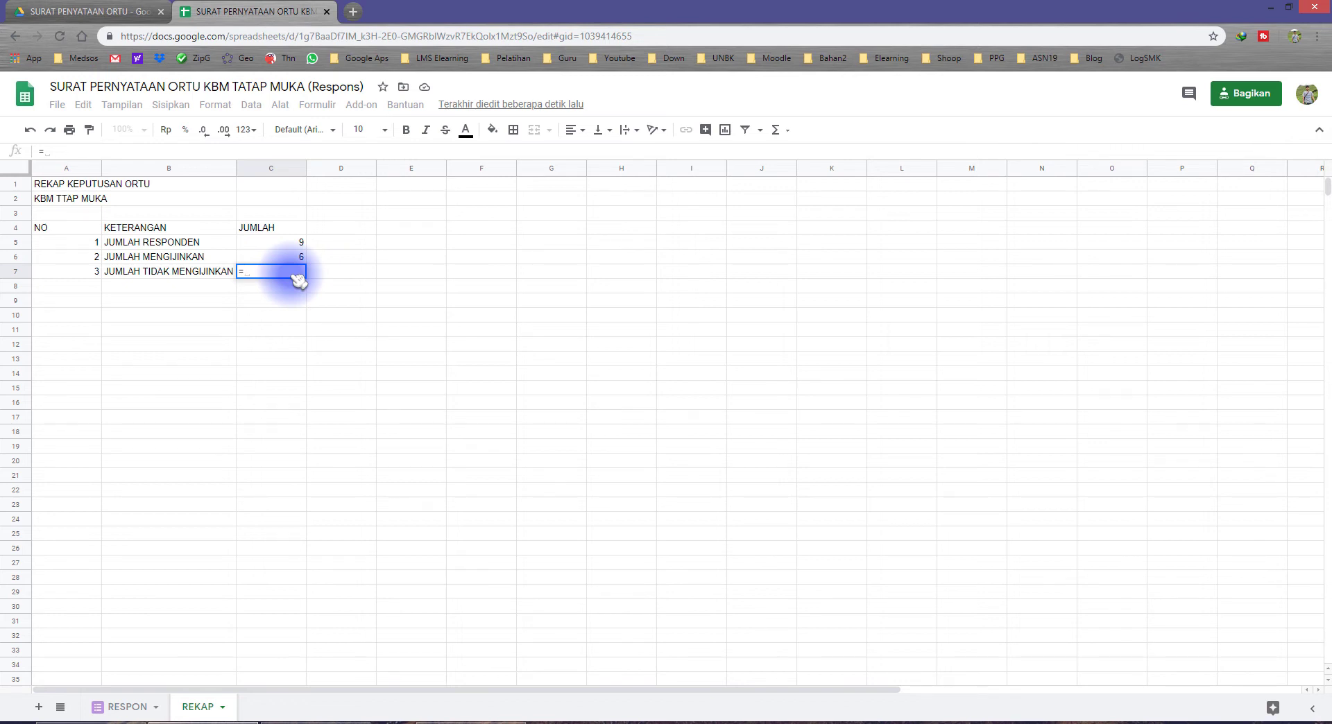
pyautogui.write('coun')
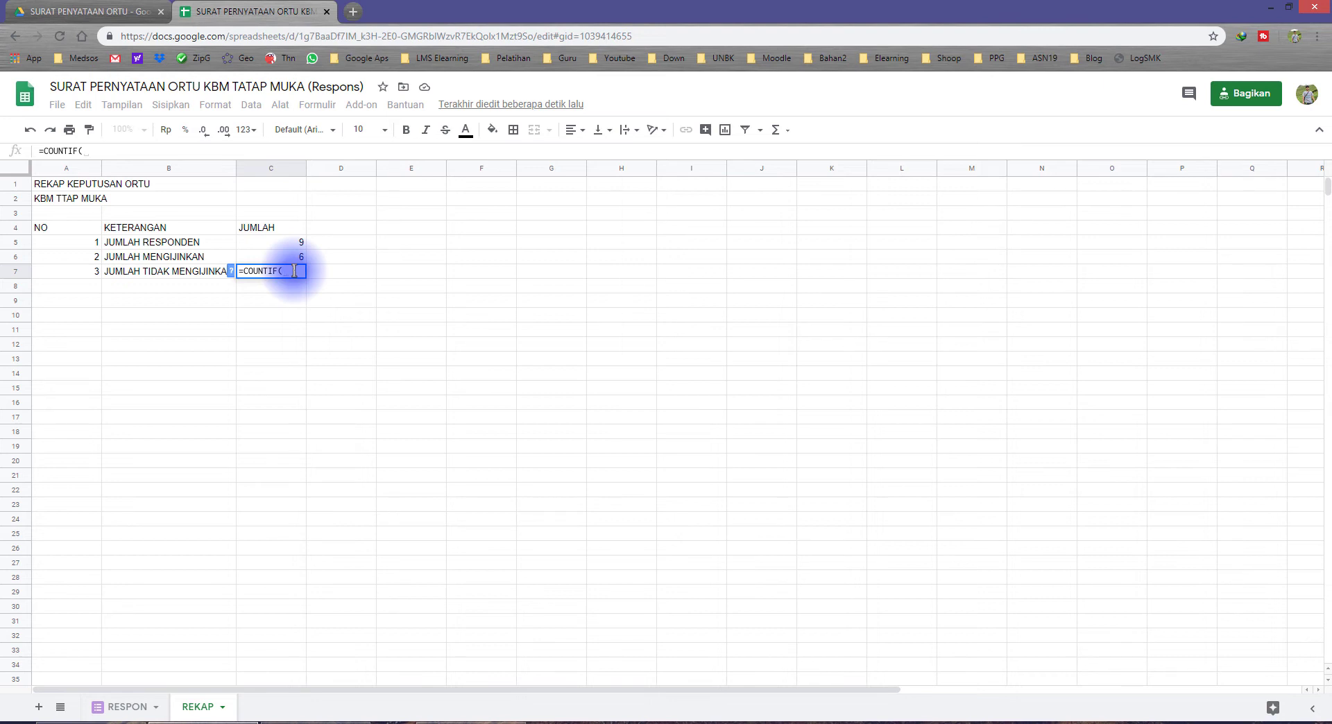
pyautogui.click(127, 707)
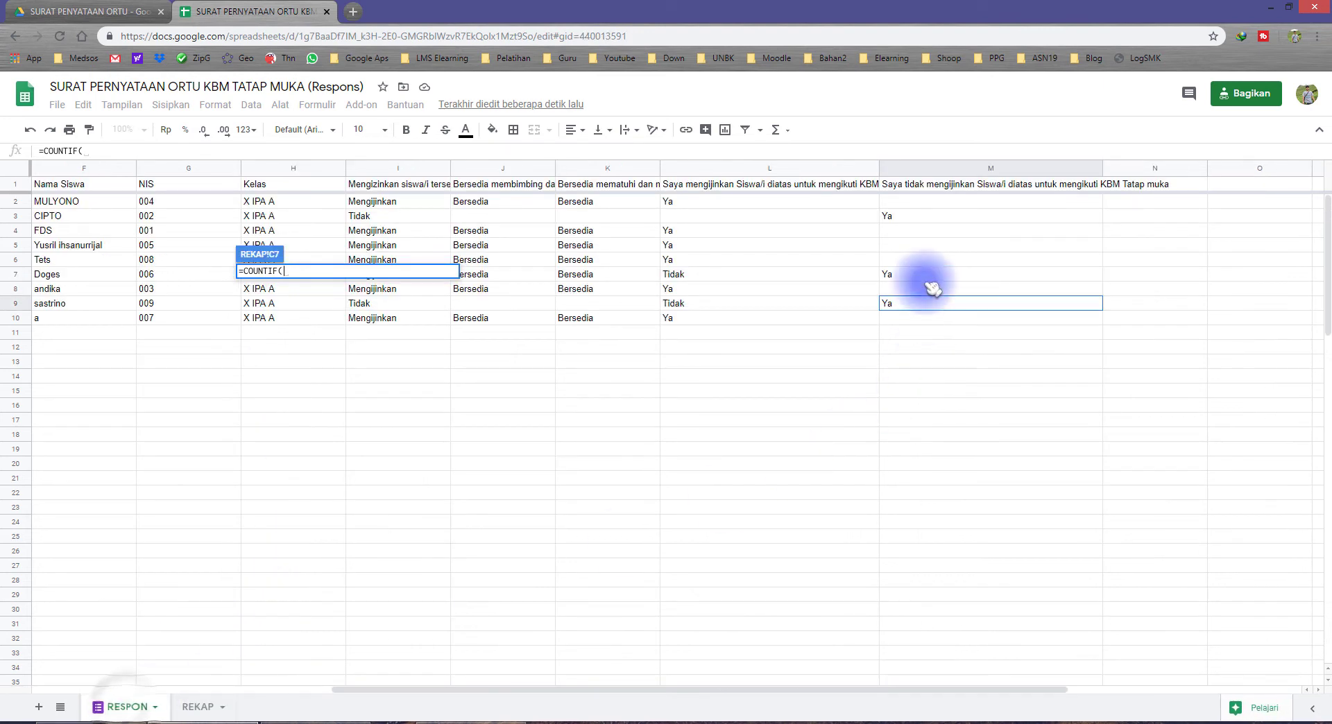
pyautogui.click(933, 173)
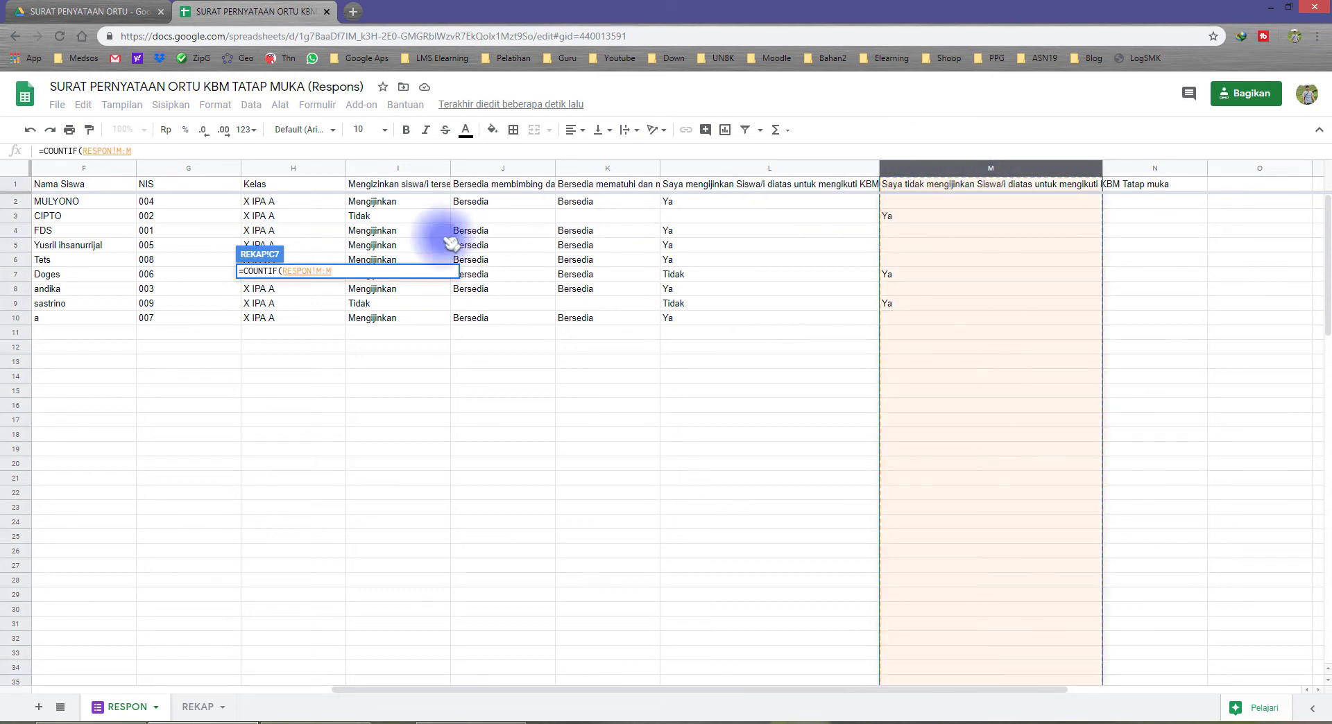
pyautogui.click(122, 151)
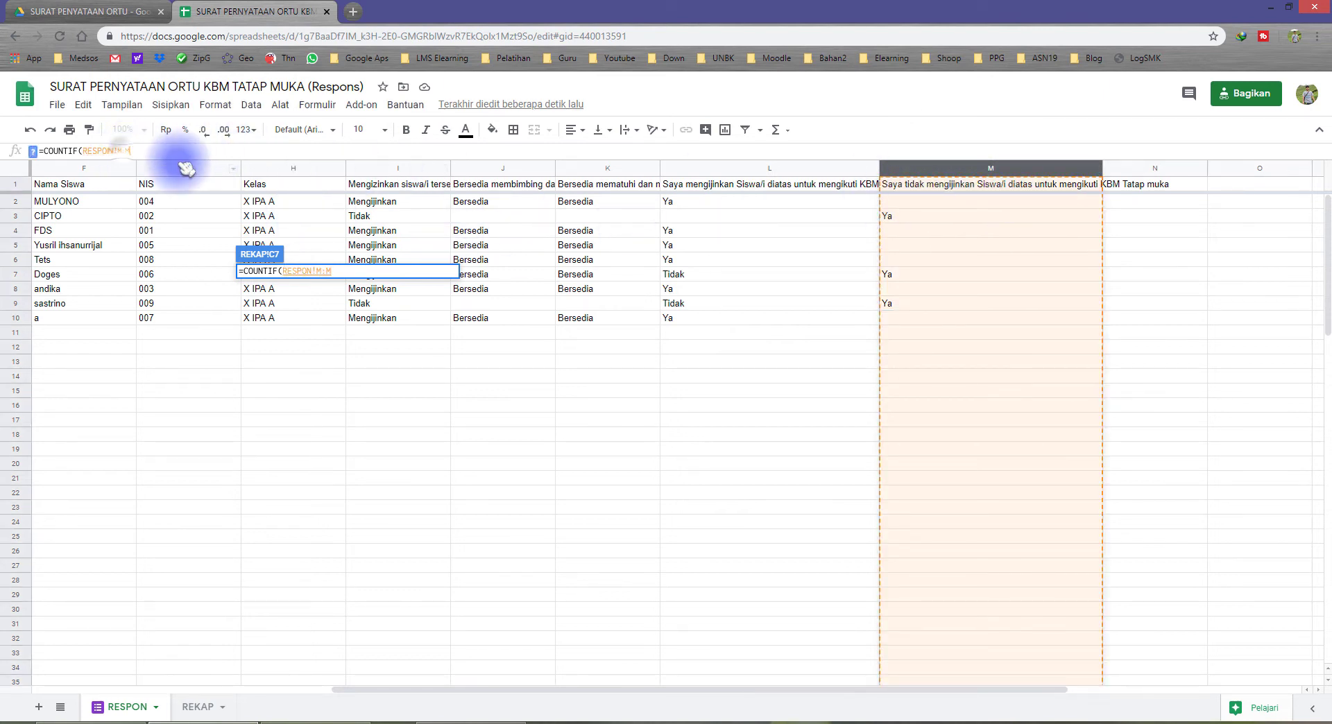
pyautogui.click(114, 152)
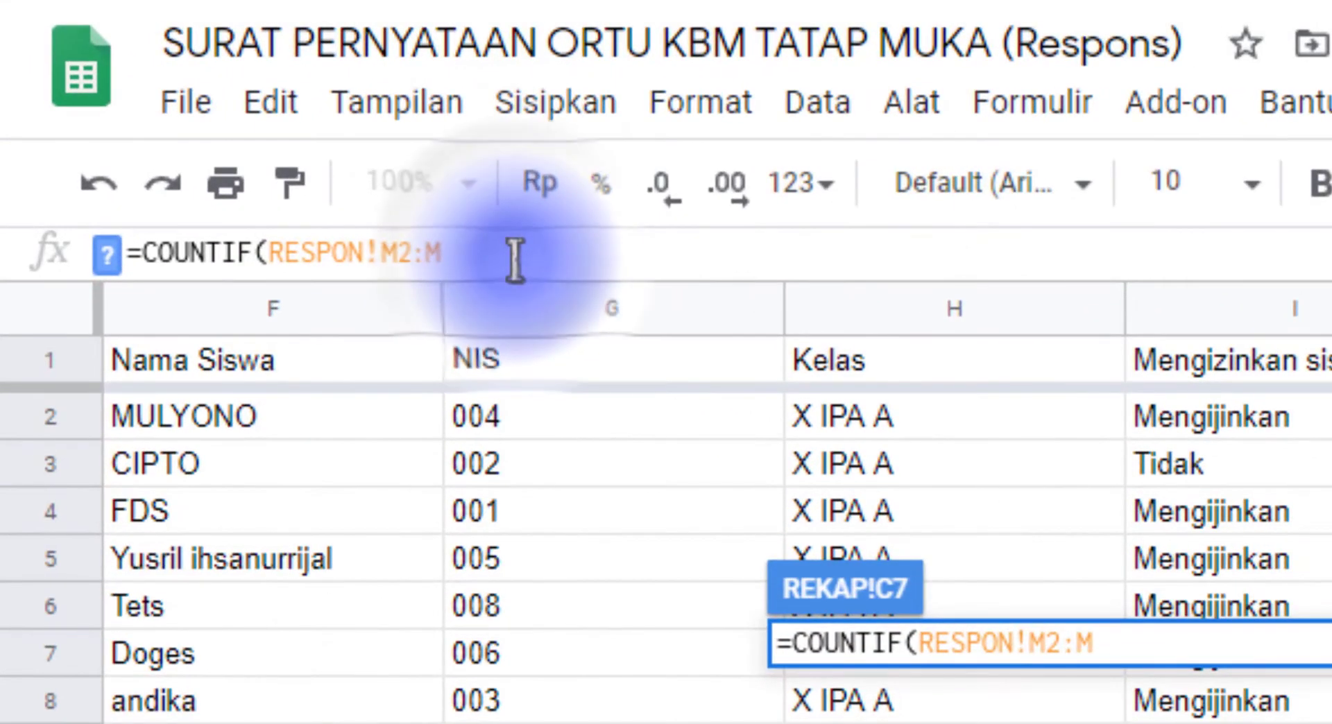
pyautogui.write('; ')
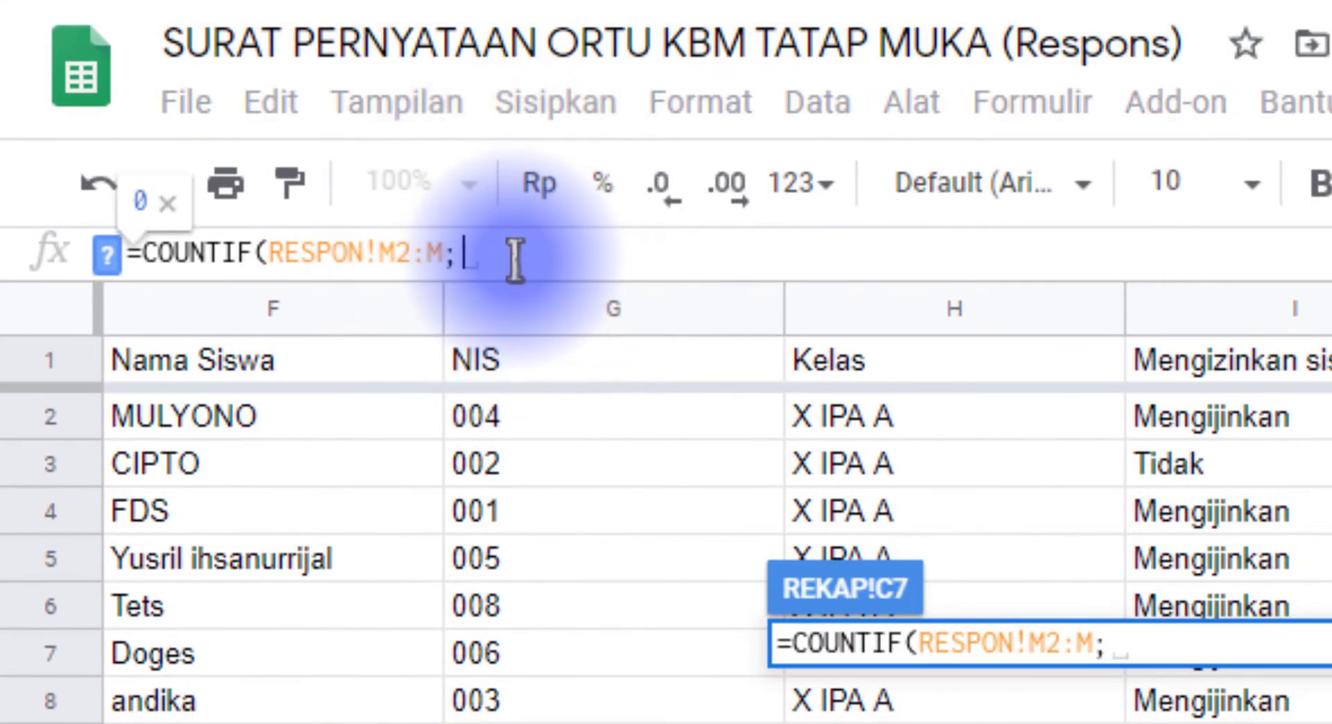
pyautogui.write('"Ya')
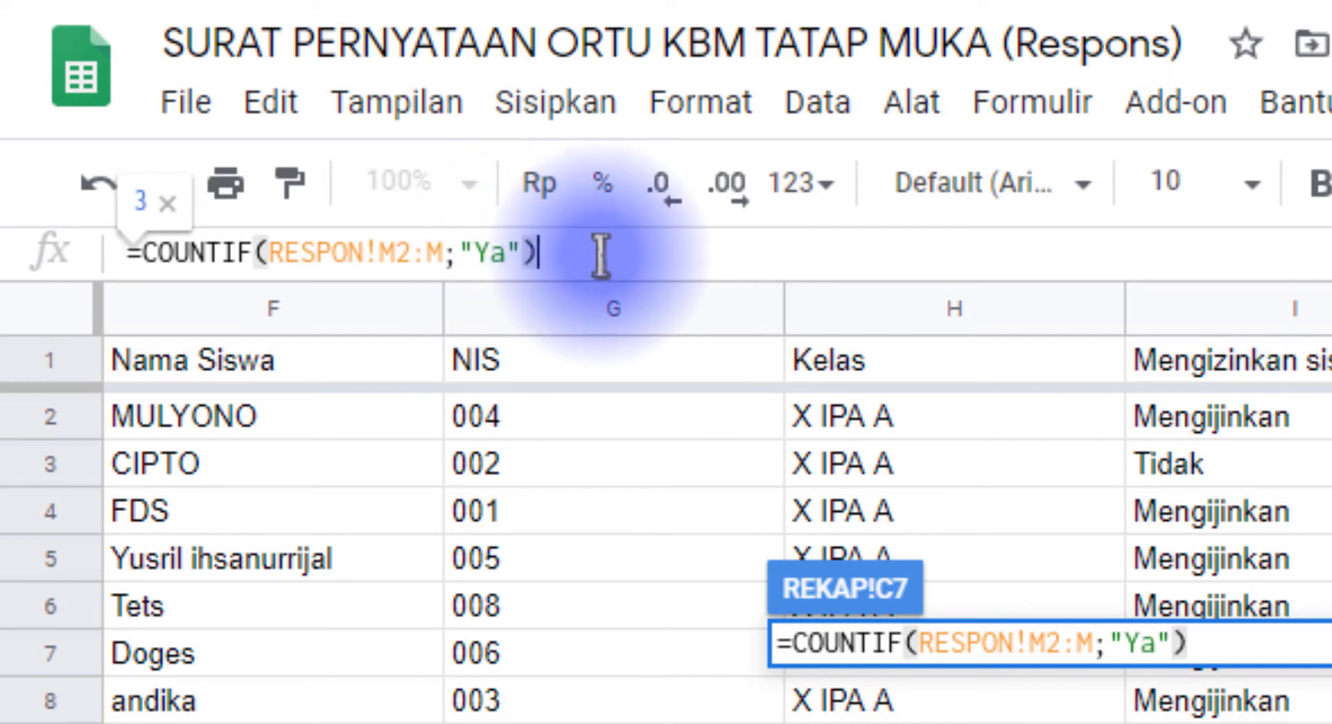
pyautogui.press('Return')
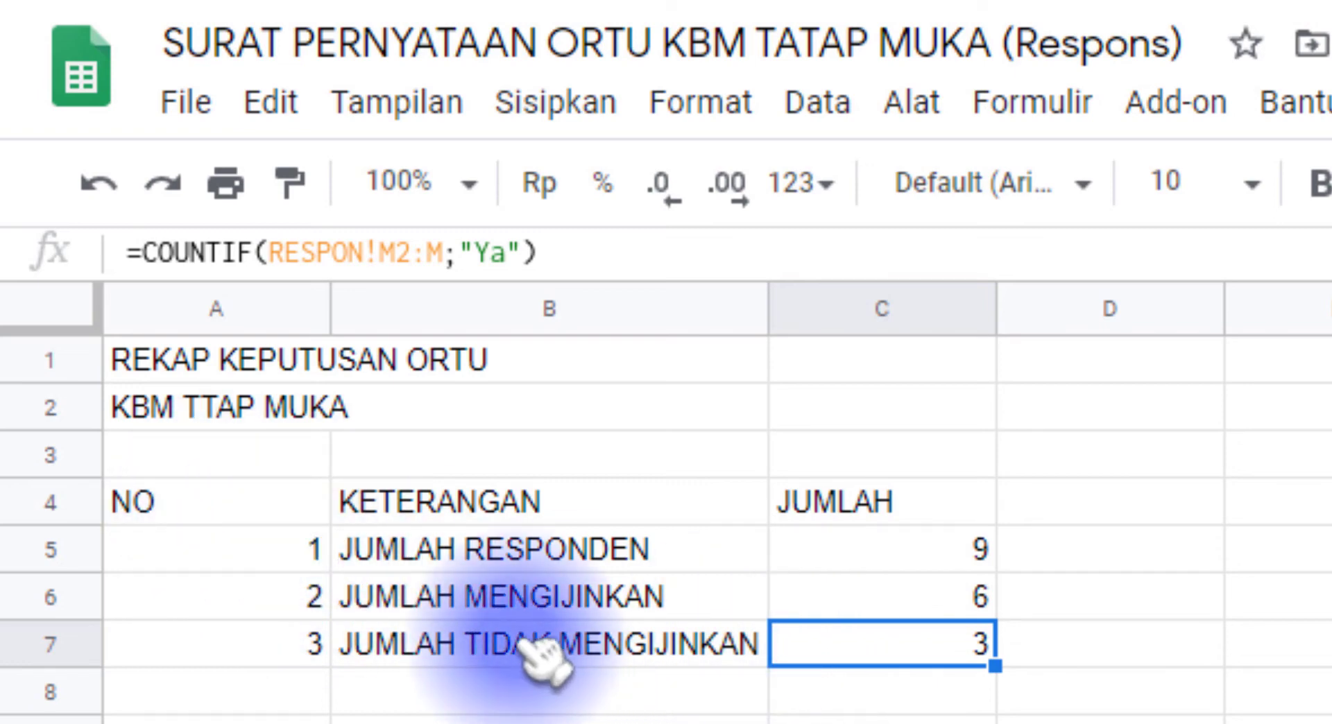
# Step: Insert a chart based on the JUMLAH MENGIJINKAN and JUMLAH TIDAK MENGIJINKAN rows, range B6:C7
pyautogui.moveTo(479, 610); pyautogui.dragTo(951, 654)
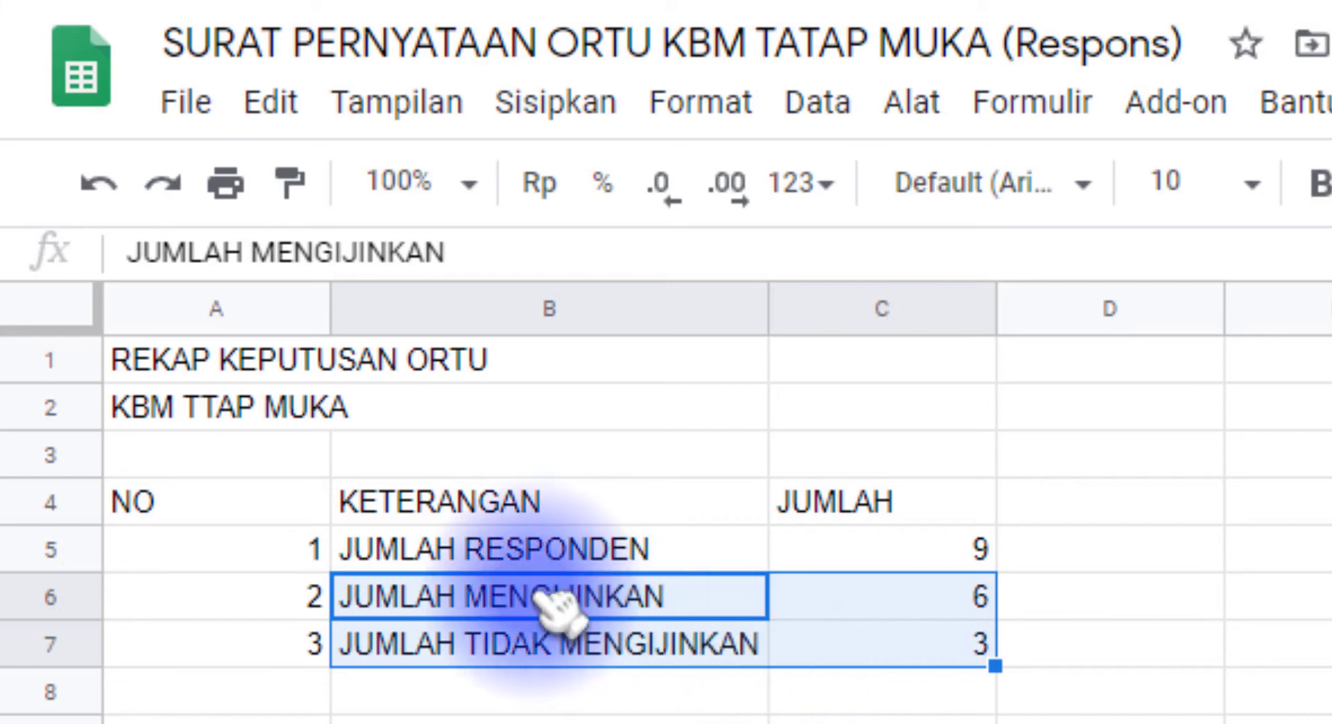
pyautogui.moveTo(586, 555); pyautogui.dragTo(907, 562)
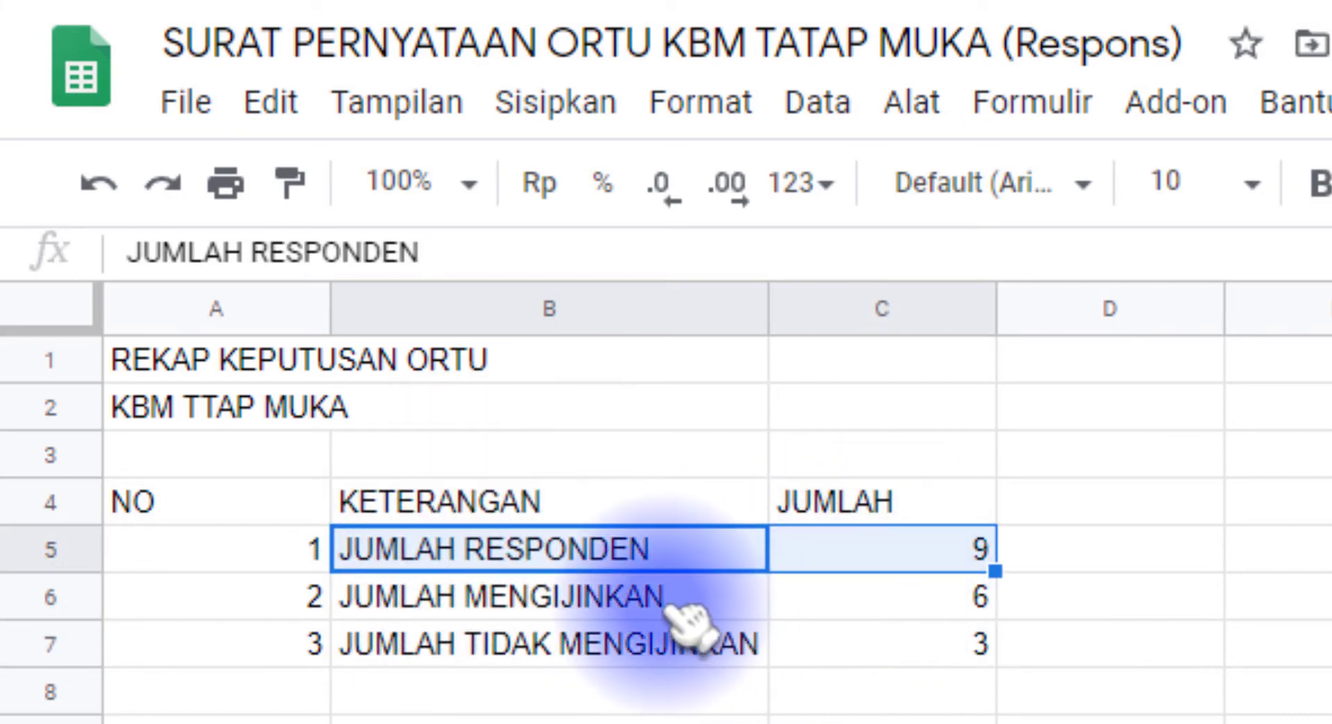
pyautogui.moveTo(668, 607); pyautogui.dragTo(936, 652)
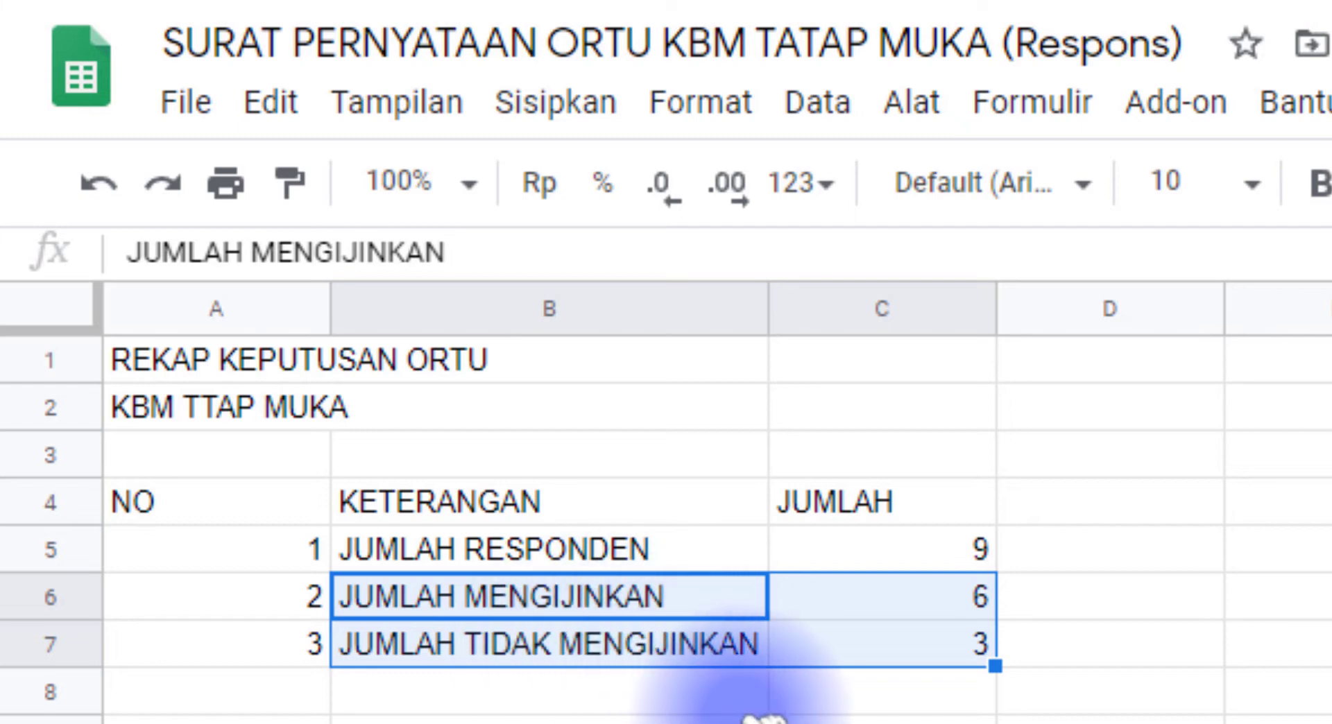
pyautogui.click(611, 721)
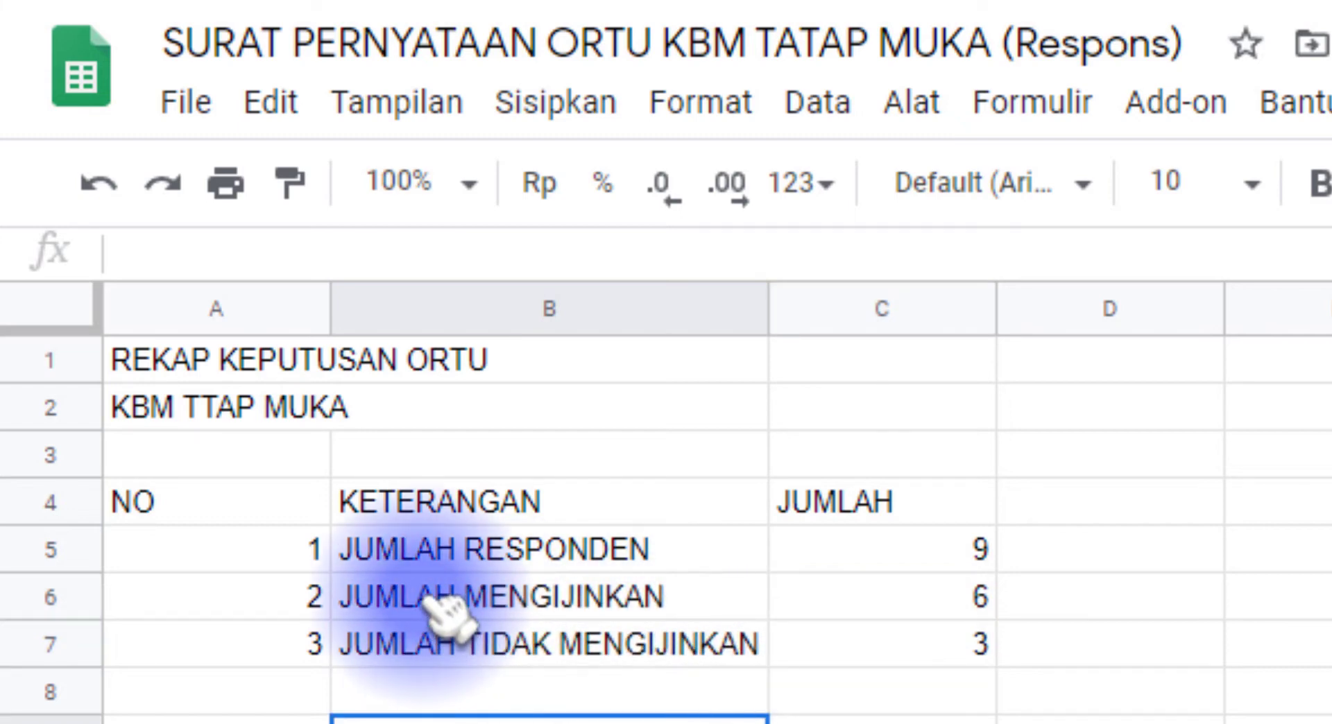
pyautogui.moveTo(437, 609); pyautogui.dragTo(927, 656)
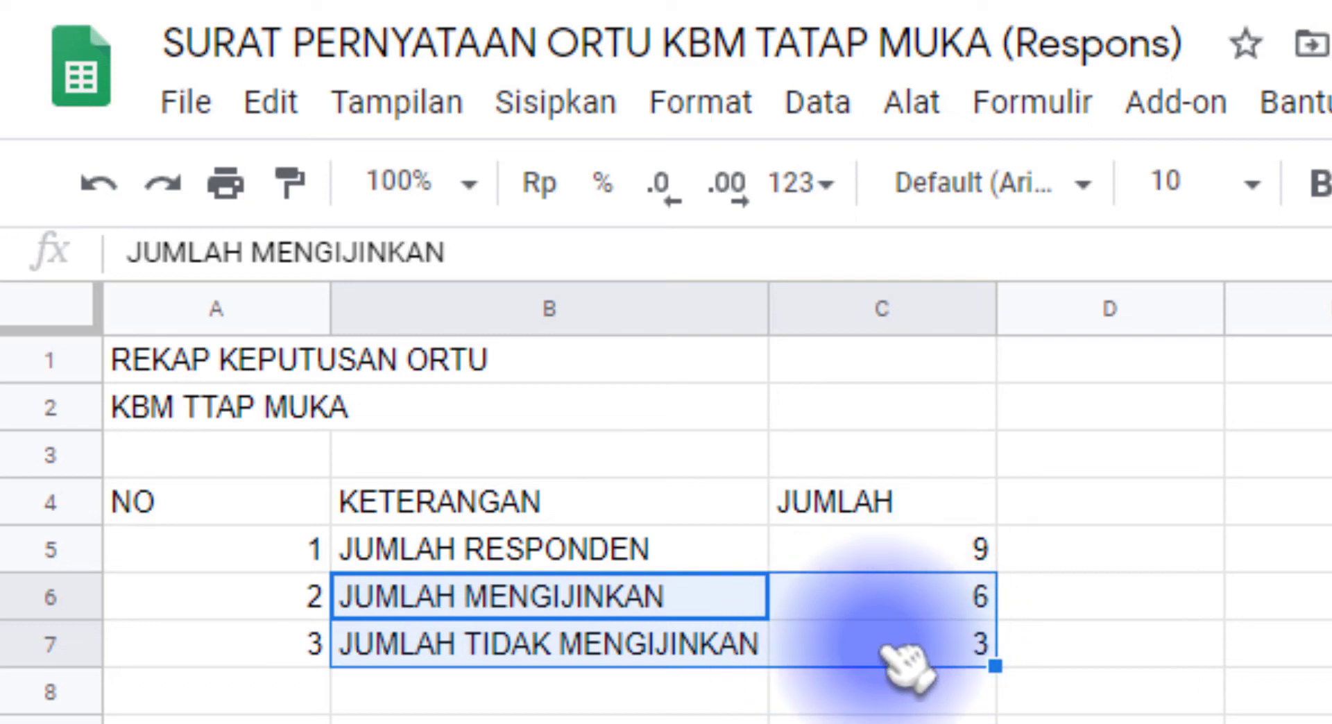
pyautogui.click(565, 114)
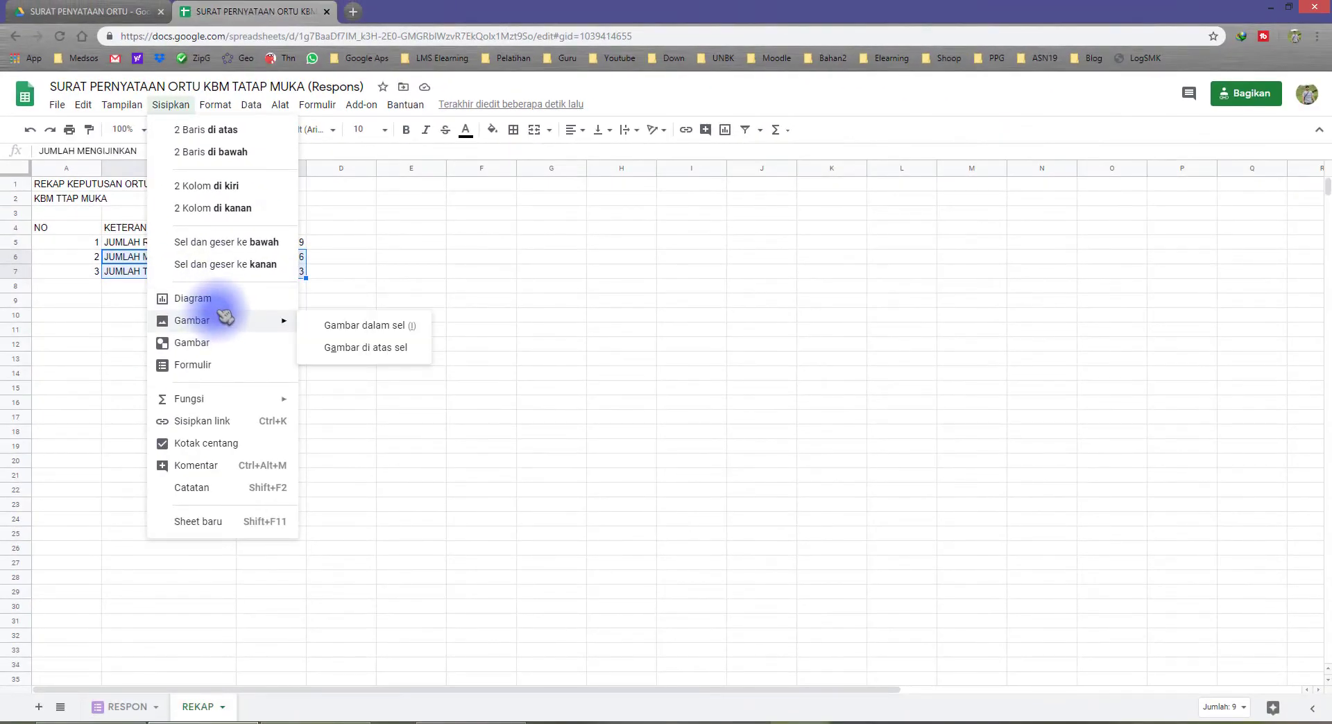
pyautogui.click(222, 301)
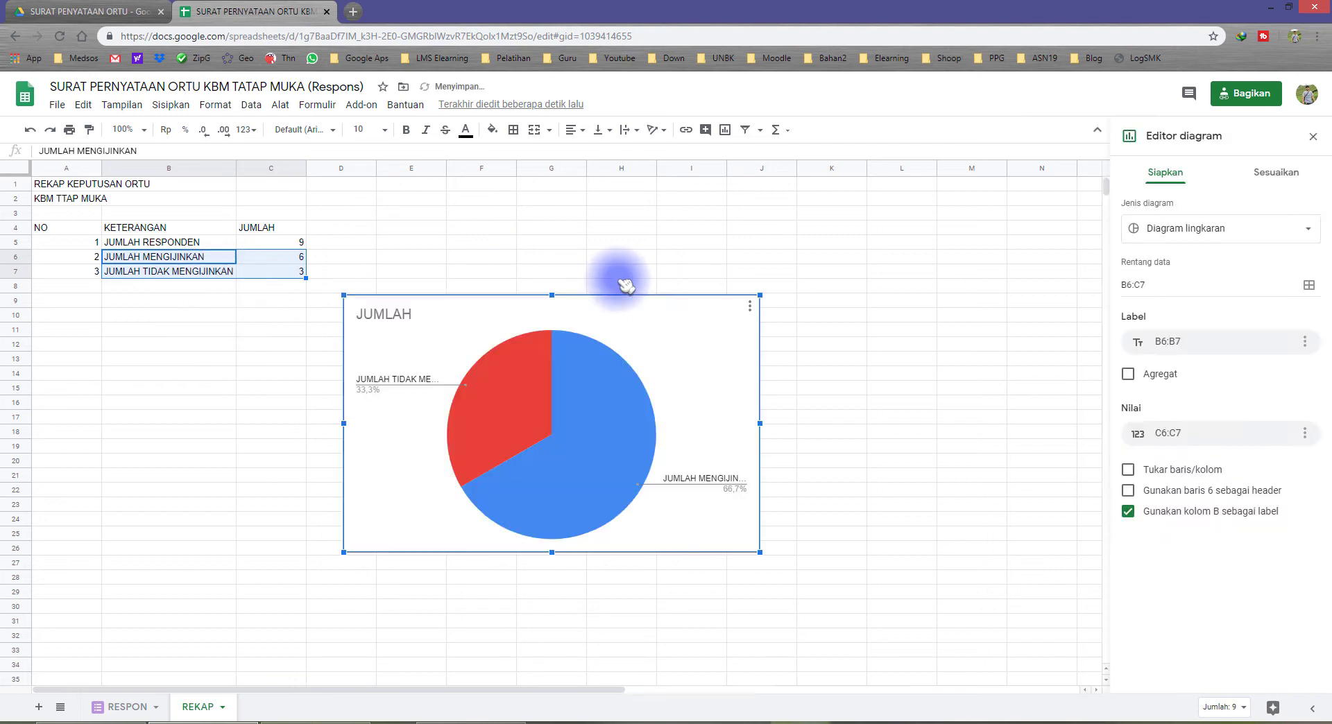
pyautogui.click(513, 401)
pyautogui.click(593, 412)
pyautogui.click(496, 403)
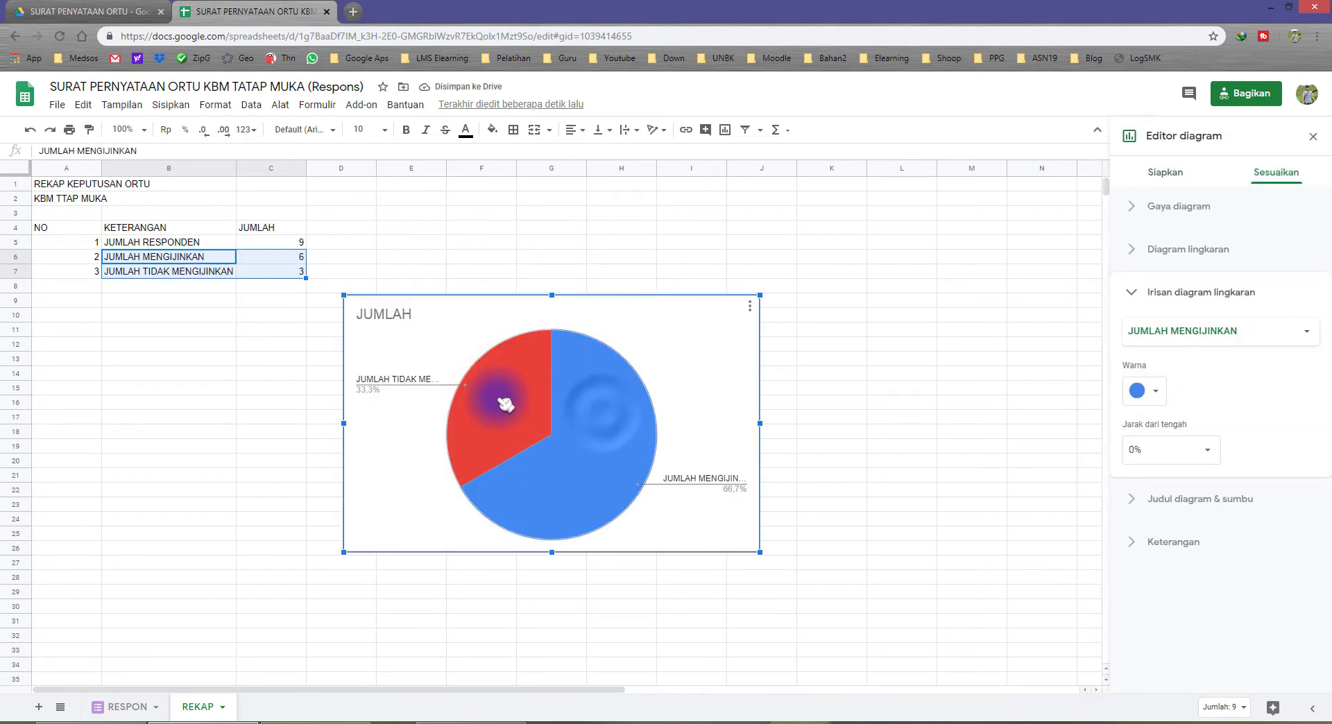
pyautogui.click(623, 416)
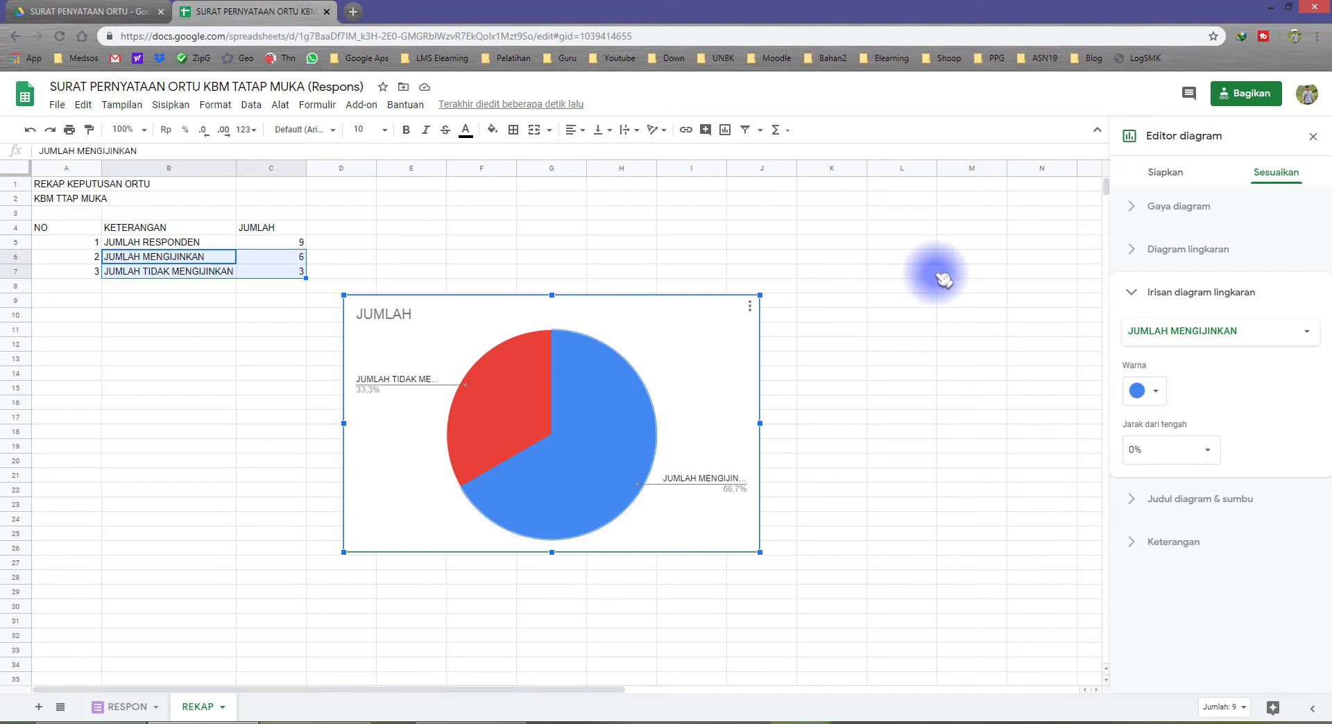
pyautogui.click(1175, 183)
pyautogui.click(1277, 172)
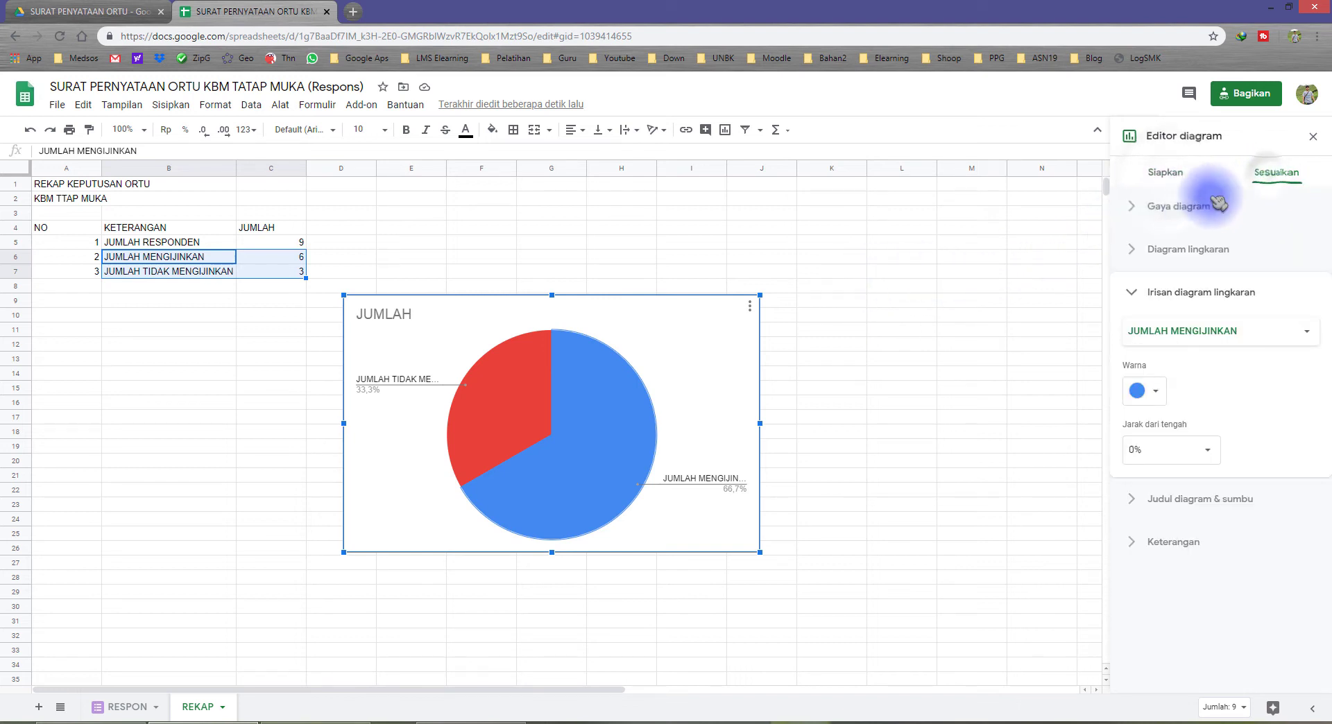
# Step: Change the JUMLAH chart's type to Diagram lingkaran 3D (3D pie)
pyautogui.click(1180, 179)
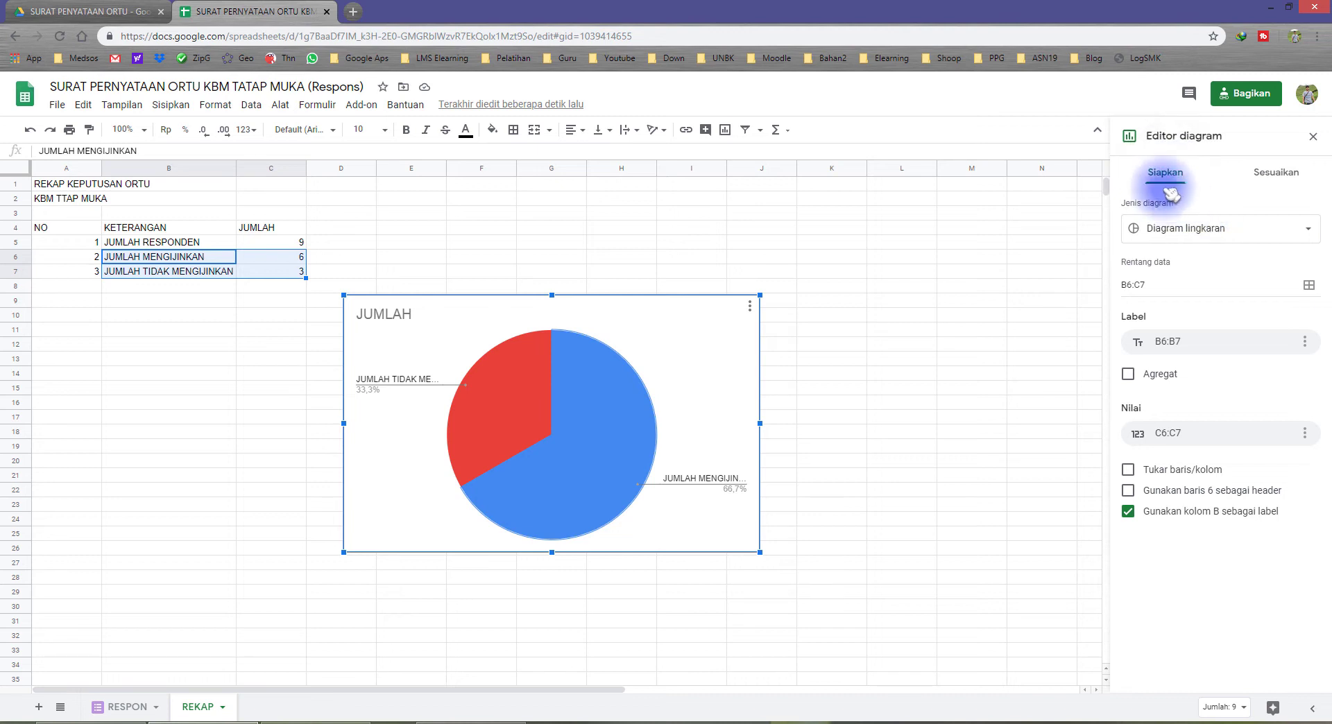
pyautogui.click(1177, 233)
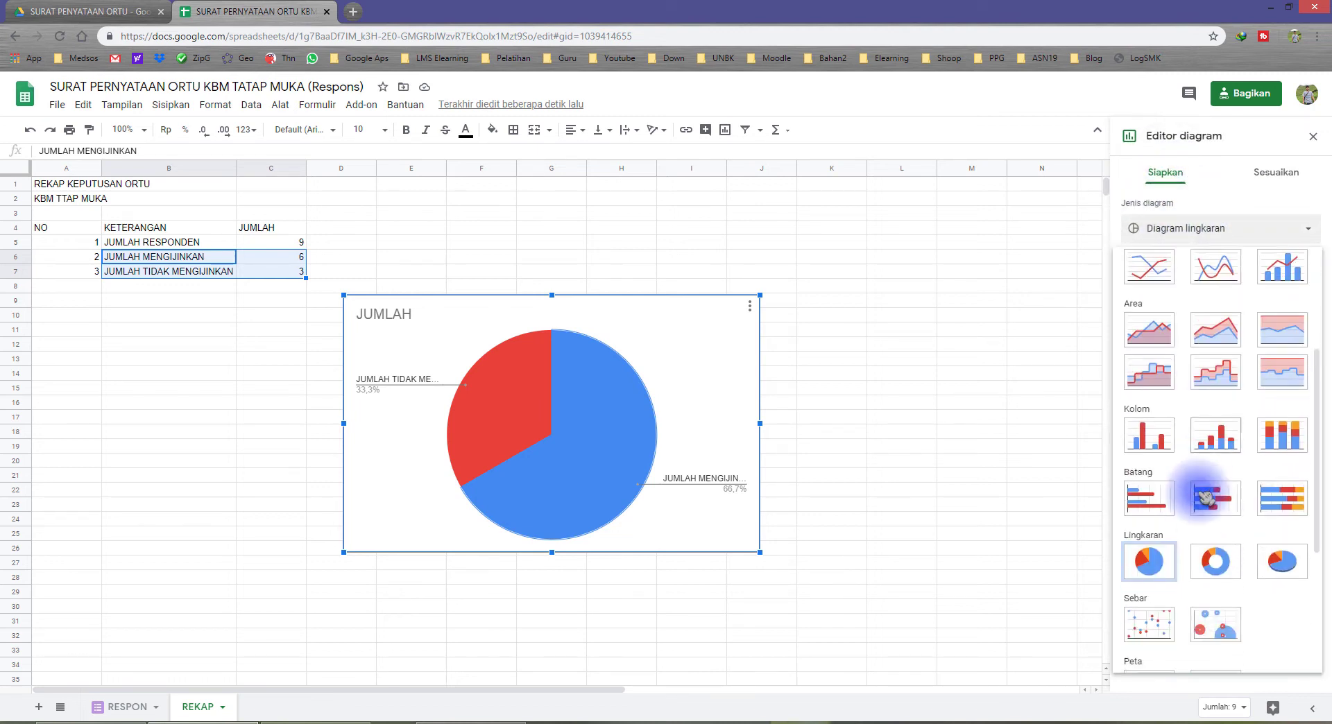
pyautogui.scroll(-5, 1194, 486)
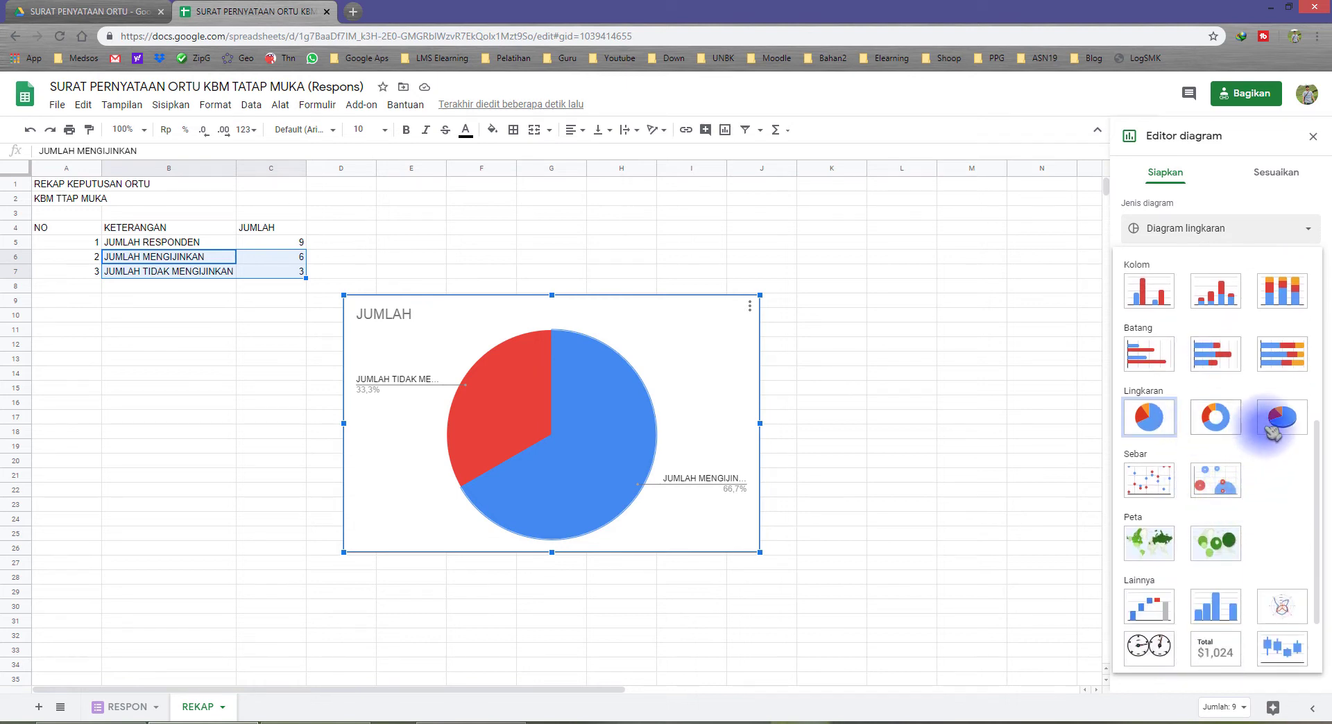
pyautogui.click(1278, 418)
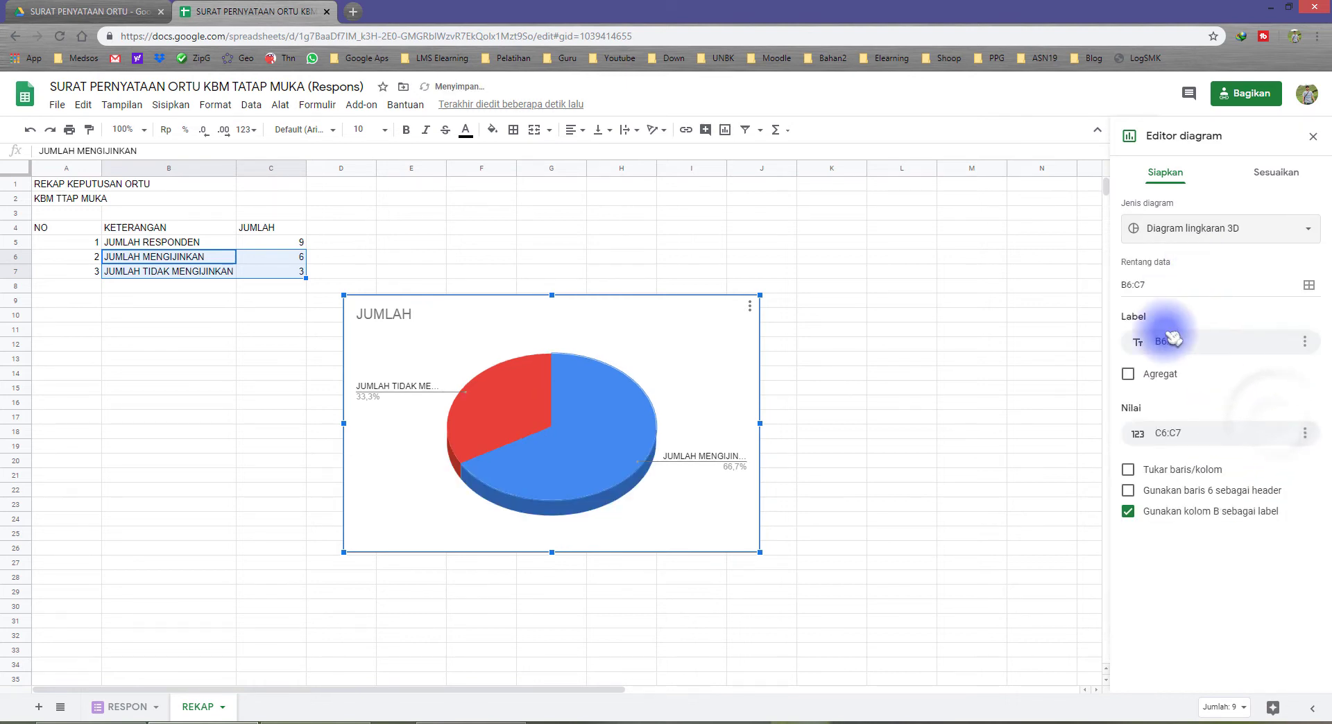
# Step: Try the Diagram donat and Diagram lingkaran types on the chart, and return it to Diagram lingkaran 3D
pyautogui.click(1171, 239)
pyautogui.scroll(-5, 1222, 486)
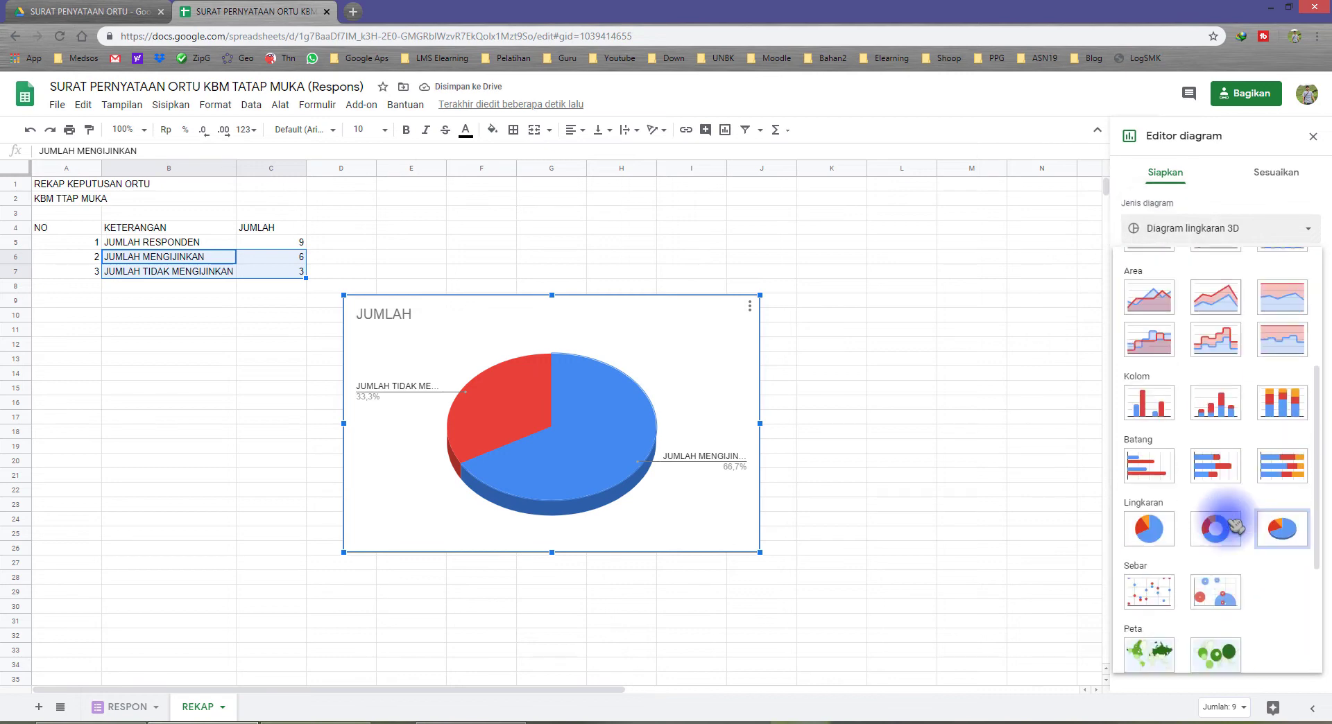
pyautogui.click(1216, 487)
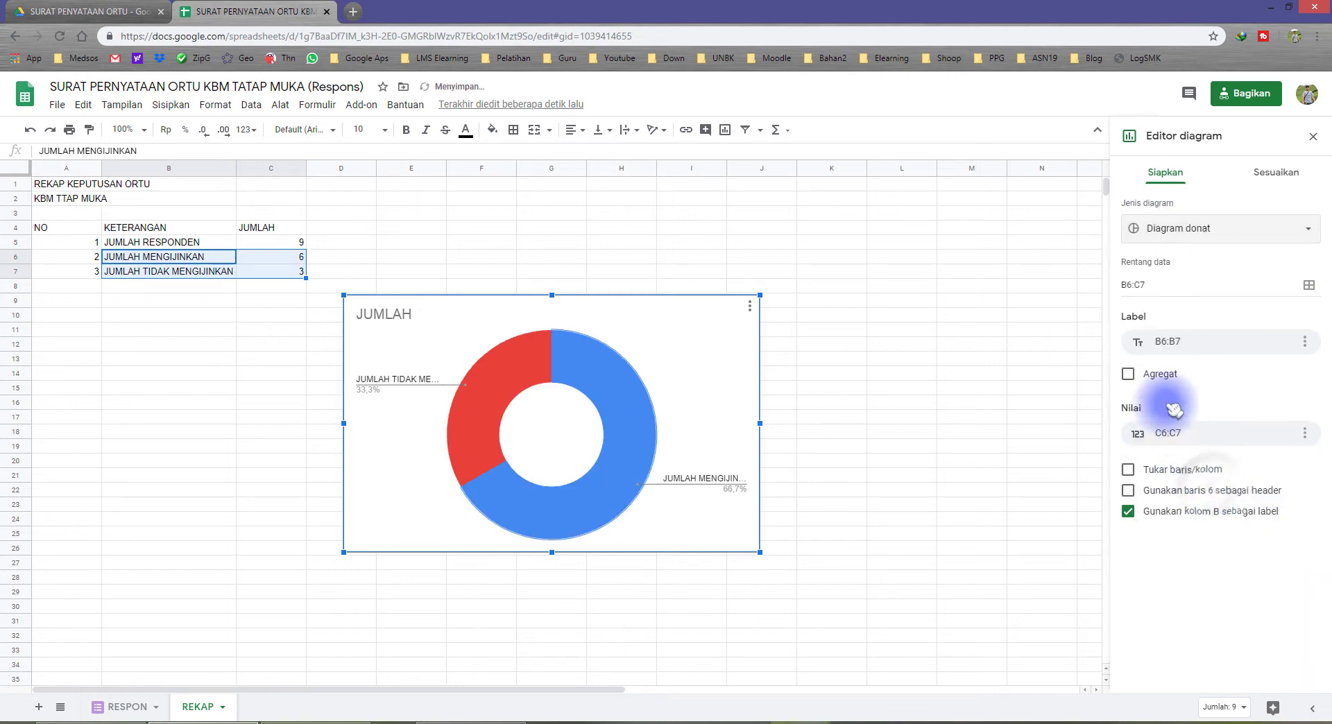
pyautogui.click(1198, 229)
pyautogui.scroll(-10, 1204, 452)
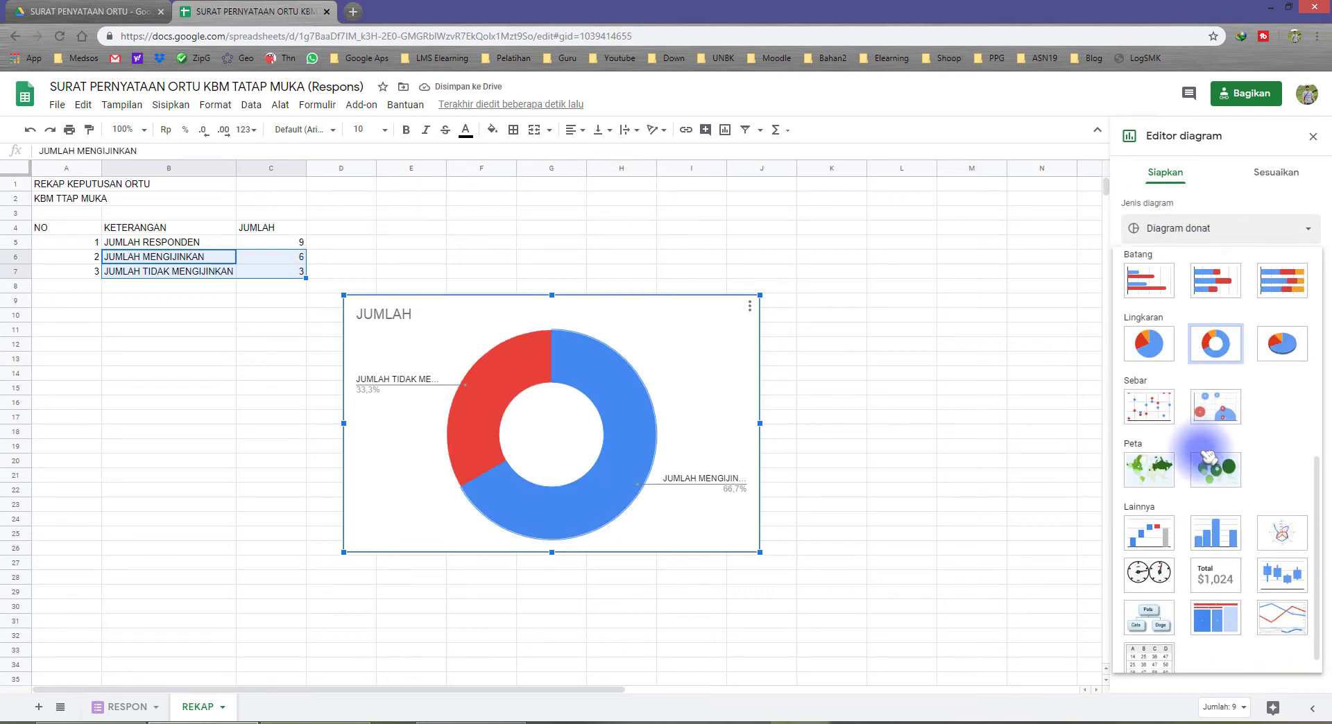
pyautogui.click(1151, 325)
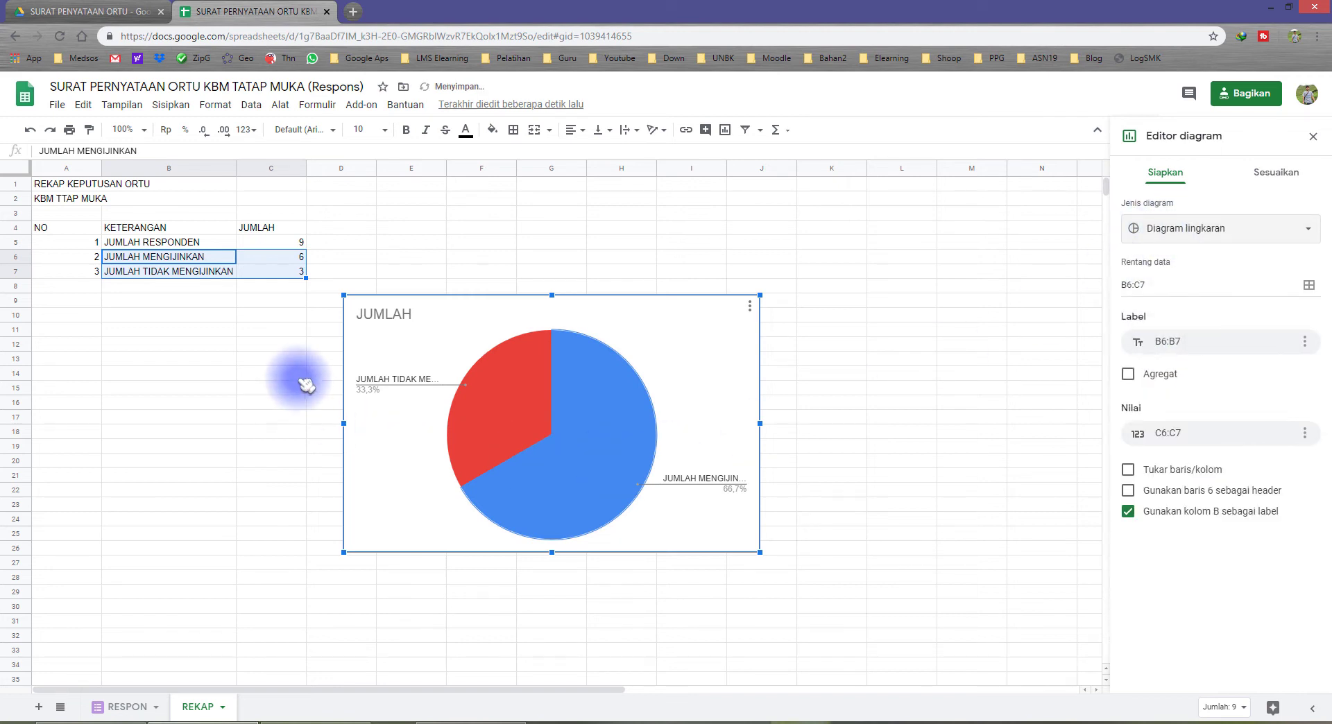
pyautogui.click(1196, 229)
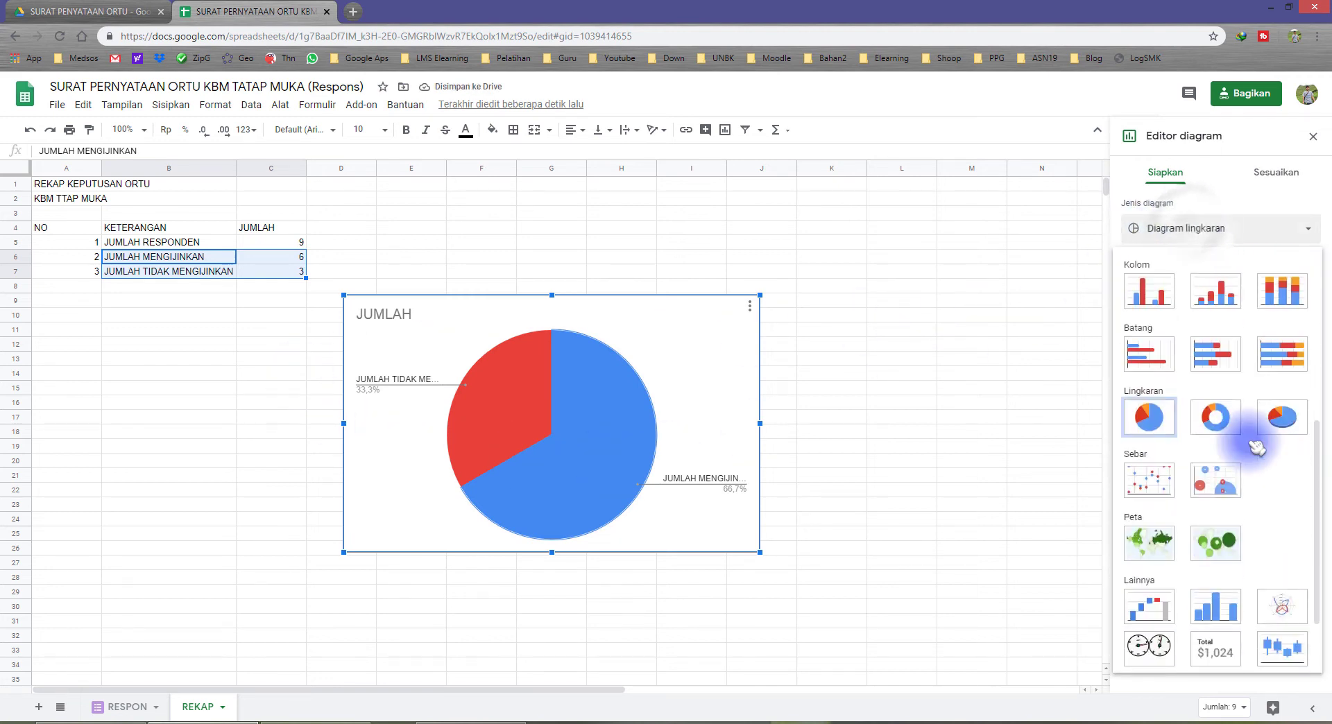
pyautogui.scroll(-2, 1255, 446)
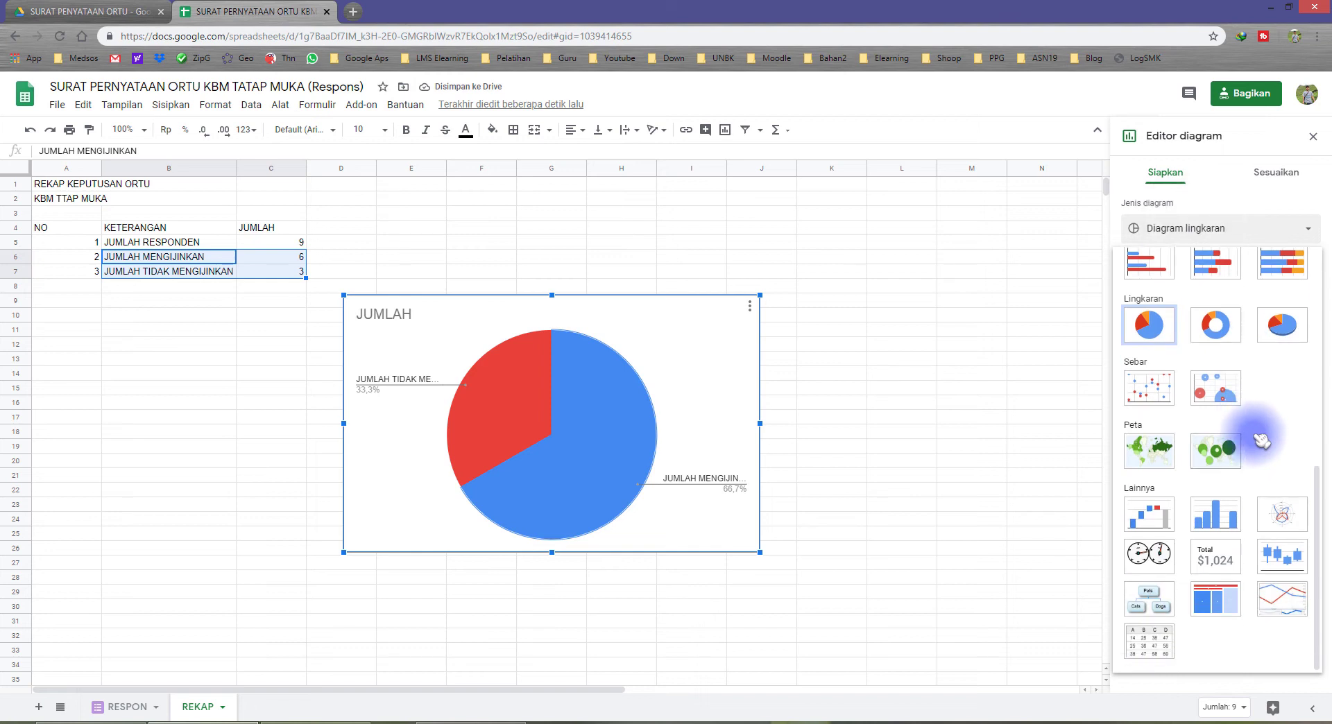
pyautogui.click(1284, 326)
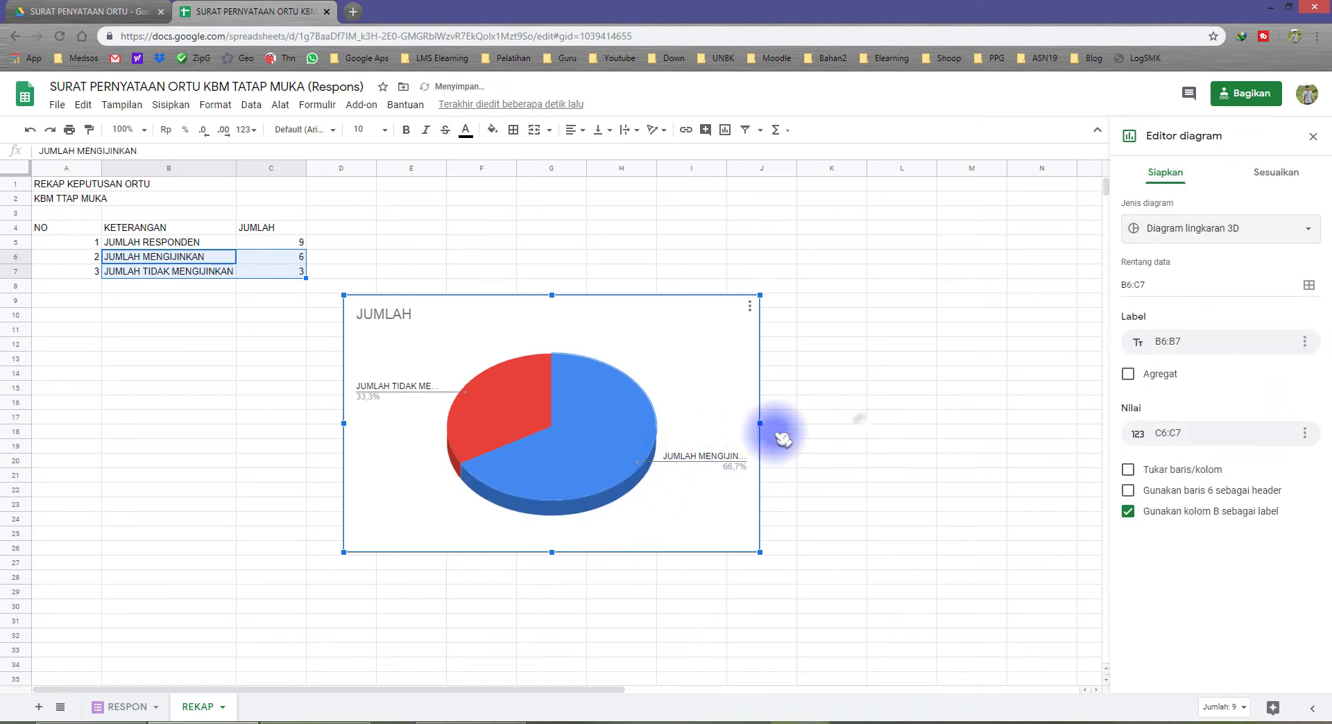
# Step: Close the chart editor and move the chart directly below the recap table, spanning about rows 11 to 28
pyautogui.click(854, 417)
pyautogui.moveTo(528, 434)
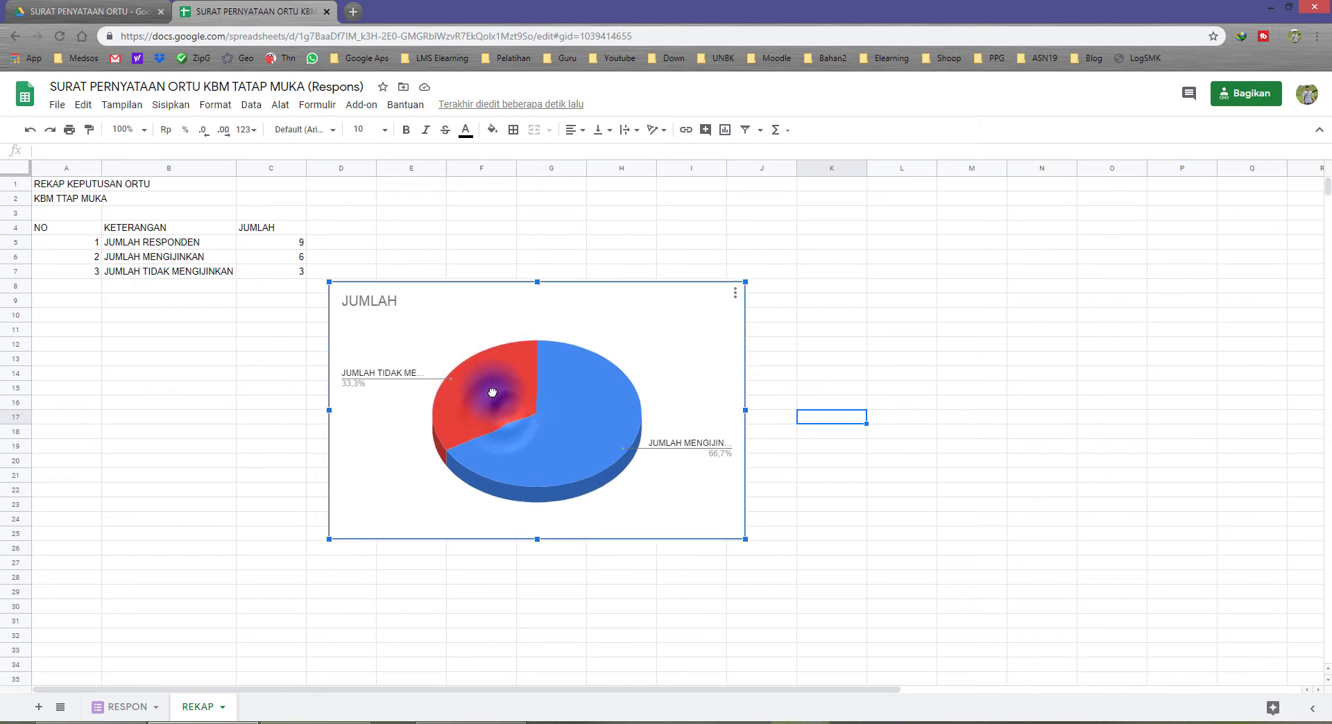
pyautogui.moveTo(525, 307); pyautogui.dragTo(247, 351)
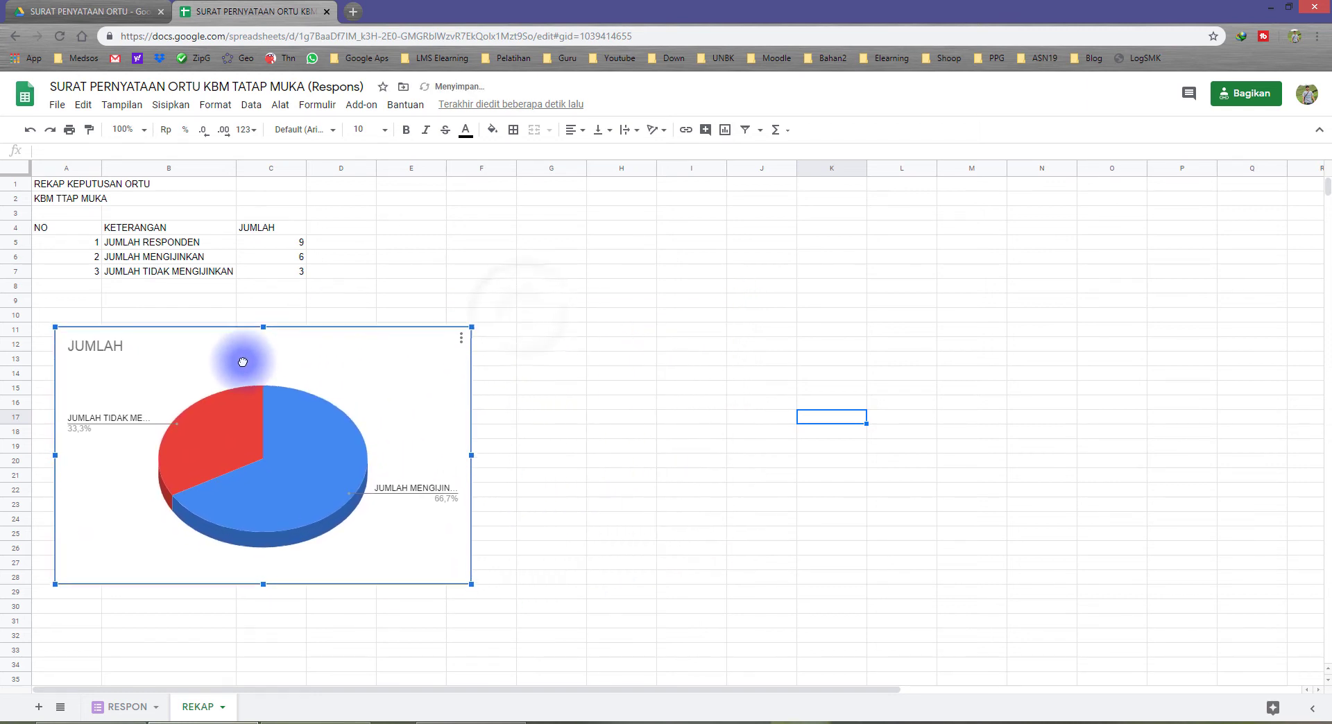
pyautogui.click(676, 402)
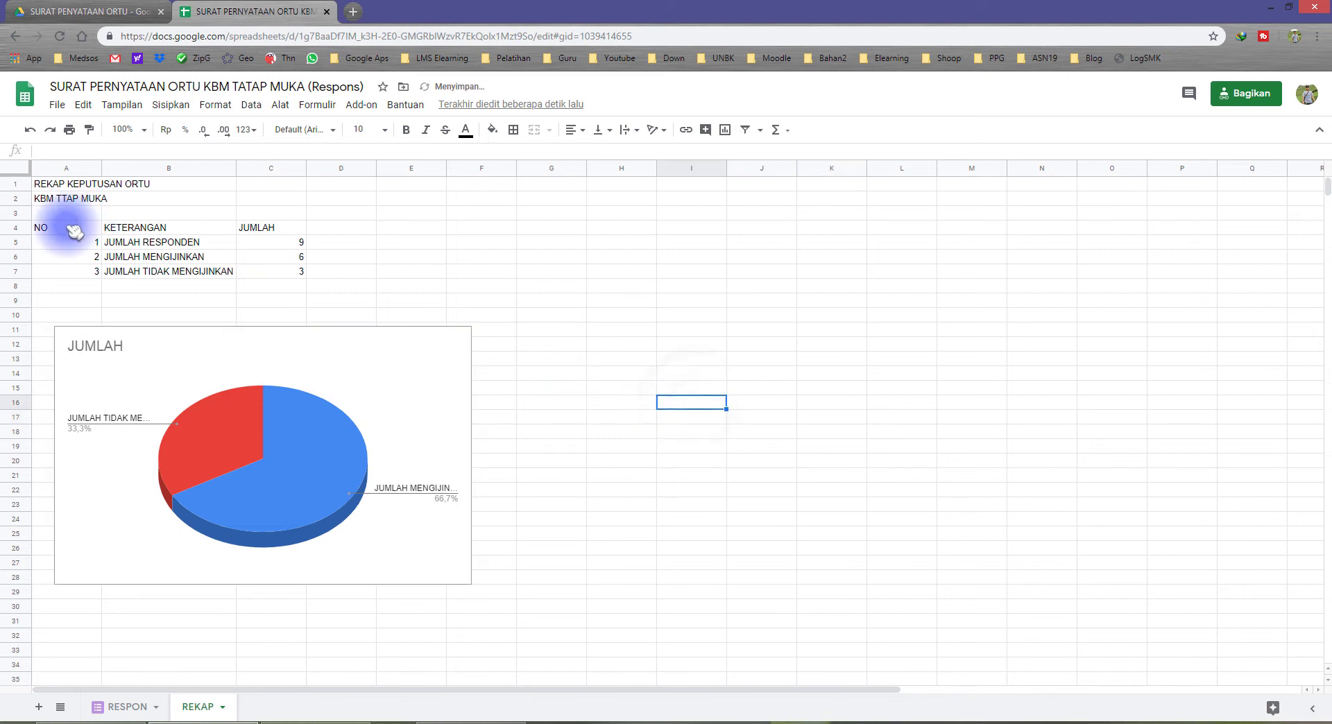
# Step: Apply all borders to the recap table, range A4:C7
pyautogui.moveTo(63, 227); pyautogui.dragTo(263, 280)
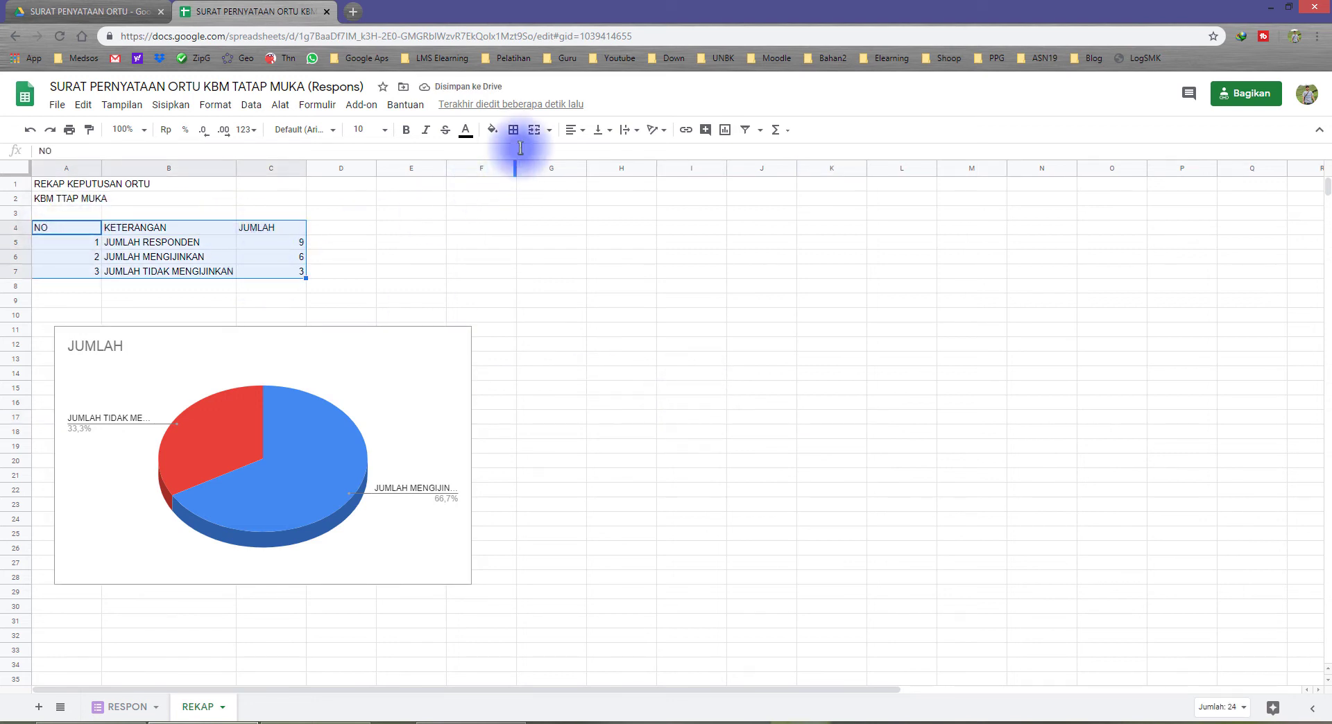
pyautogui.click(547, 132)
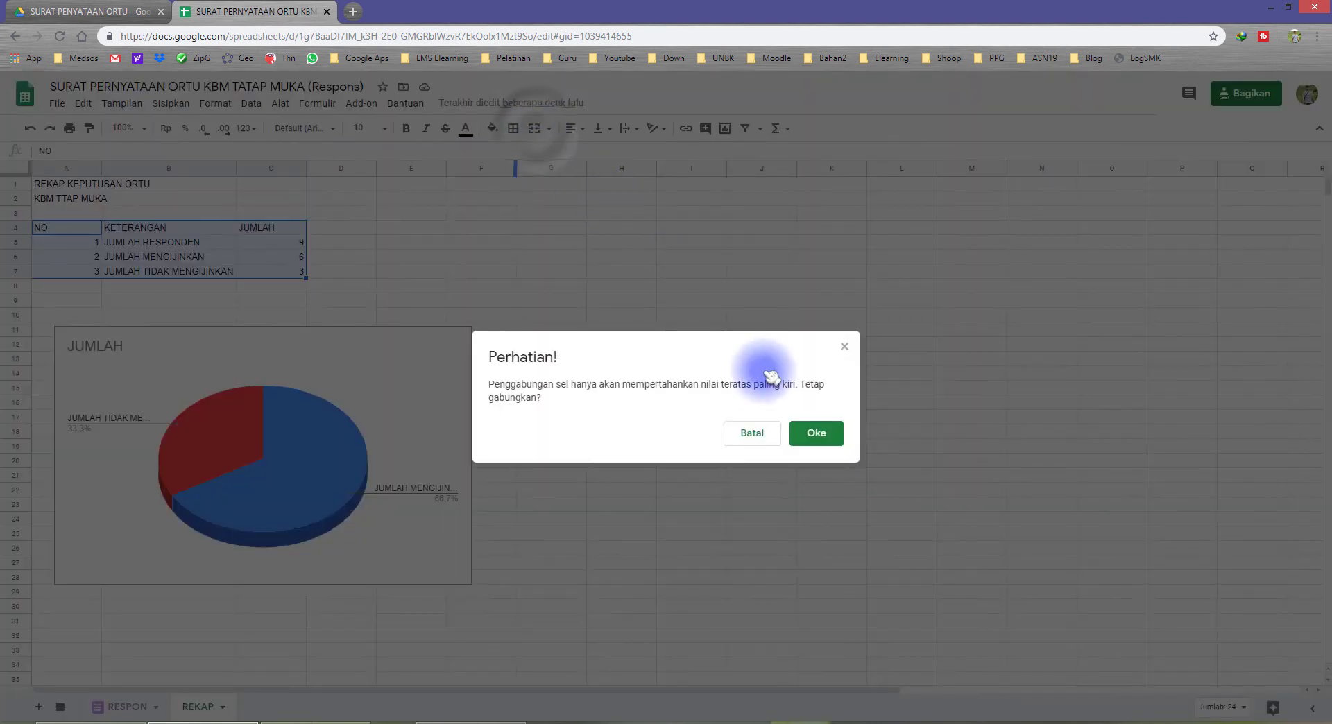
pyautogui.click(739, 434)
pyautogui.click(514, 131)
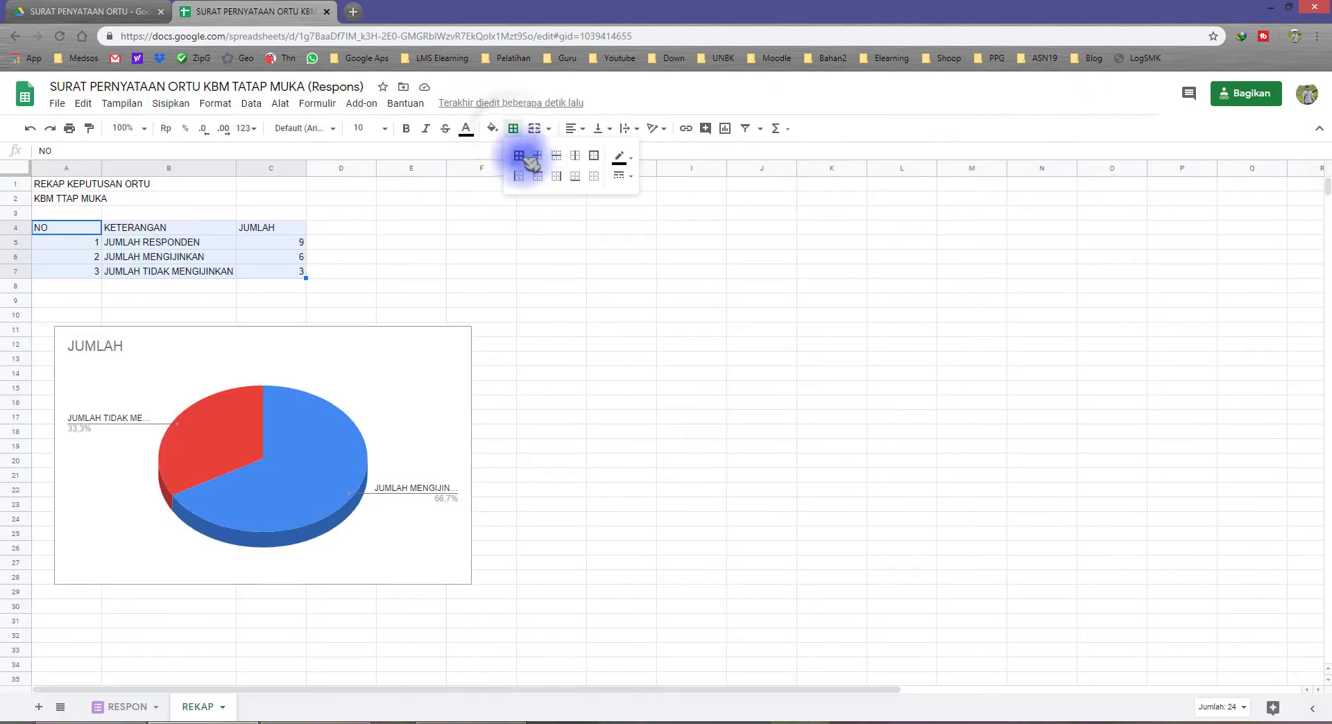
pyautogui.click(519, 155)
# Step: Centre-align columns A and C, and make the header row A4:C4 bold
pyautogui.click(271, 169)
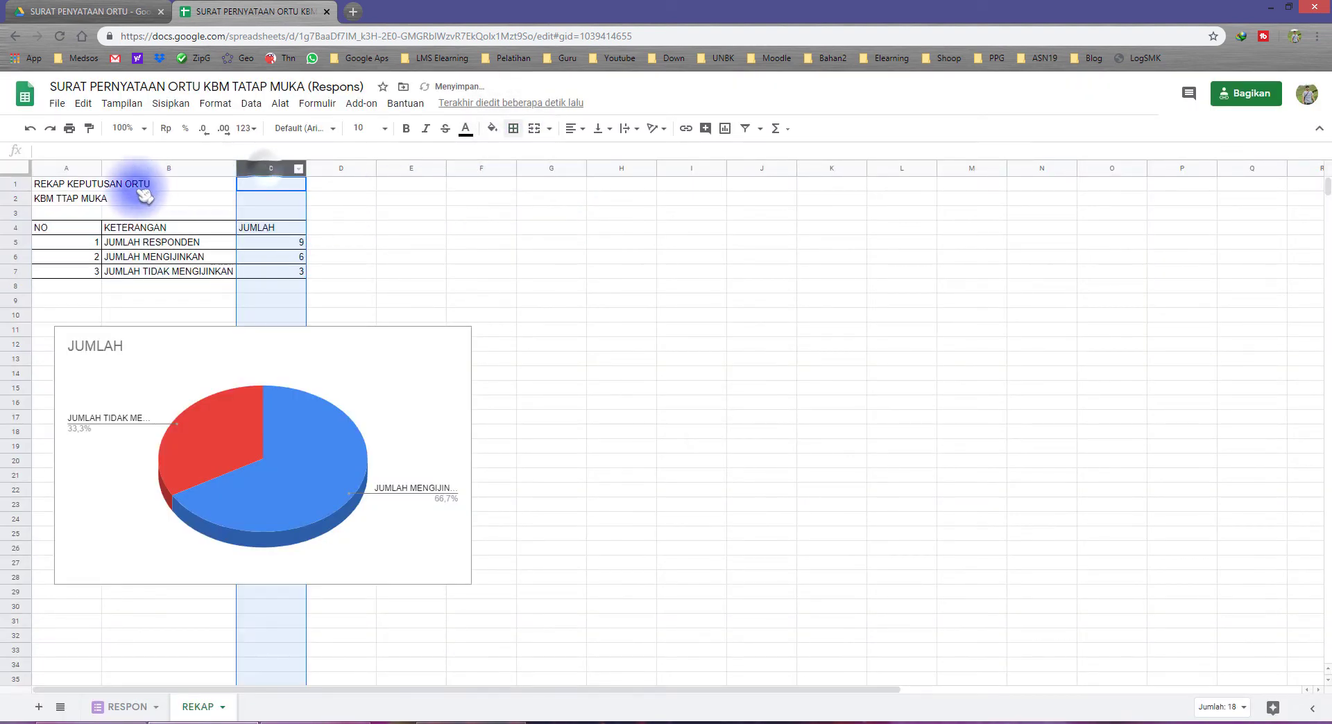
pyautogui.keyDown('ctrl'); pyautogui.click(66, 168); pyautogui.keyUp('ctrl')
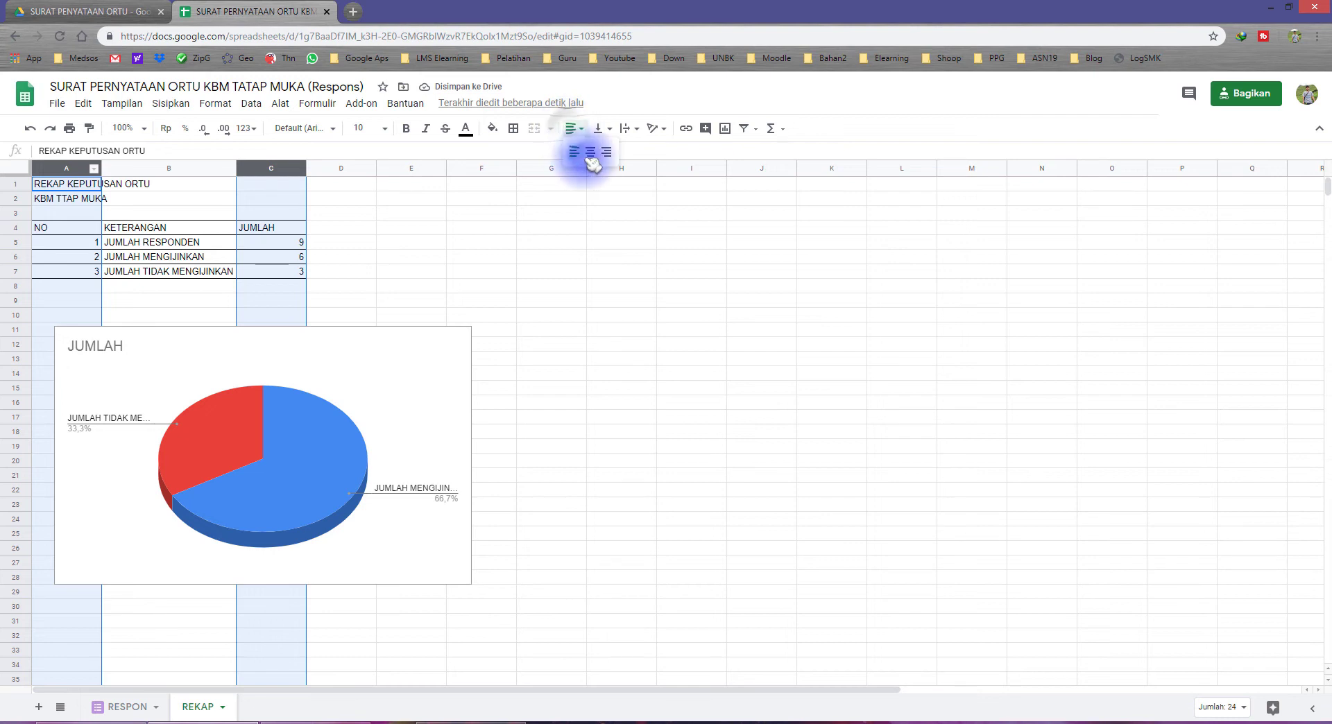
pyautogui.click(593, 152)
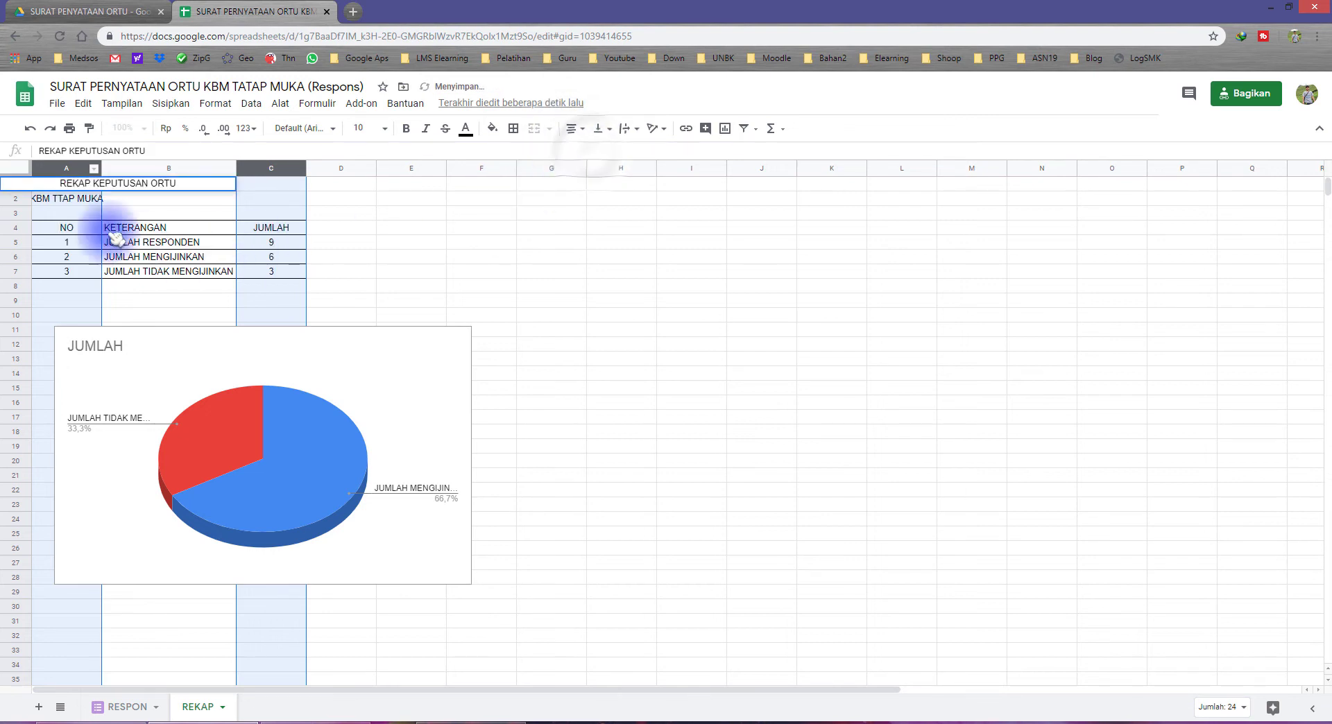
pyautogui.moveTo(70, 229); pyautogui.dragTo(274, 227)
pyautogui.click(406, 128)
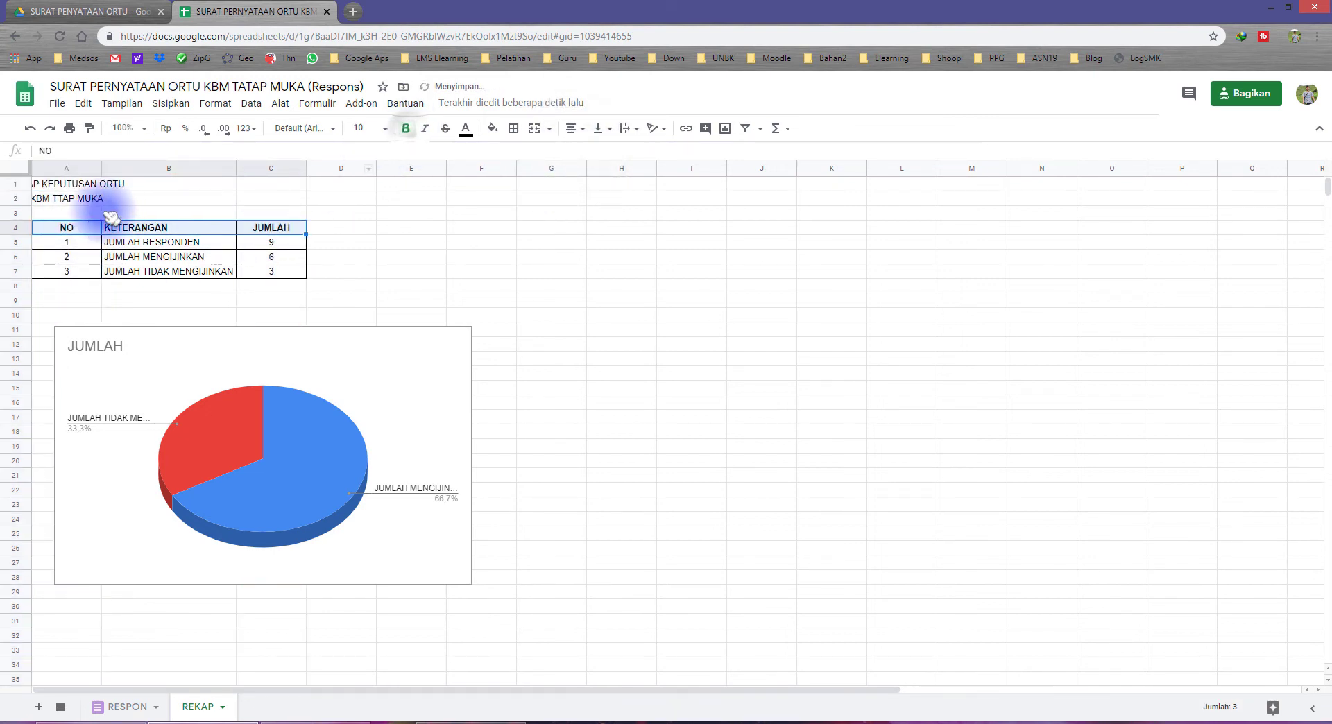
# Step: Merge A1:C1 for the title REKAP KEPUTUSAN ORTU and A2:C2 for the line KBM TTAP MUKA
pyautogui.moveTo(45, 185); pyautogui.dragTo(268, 189)
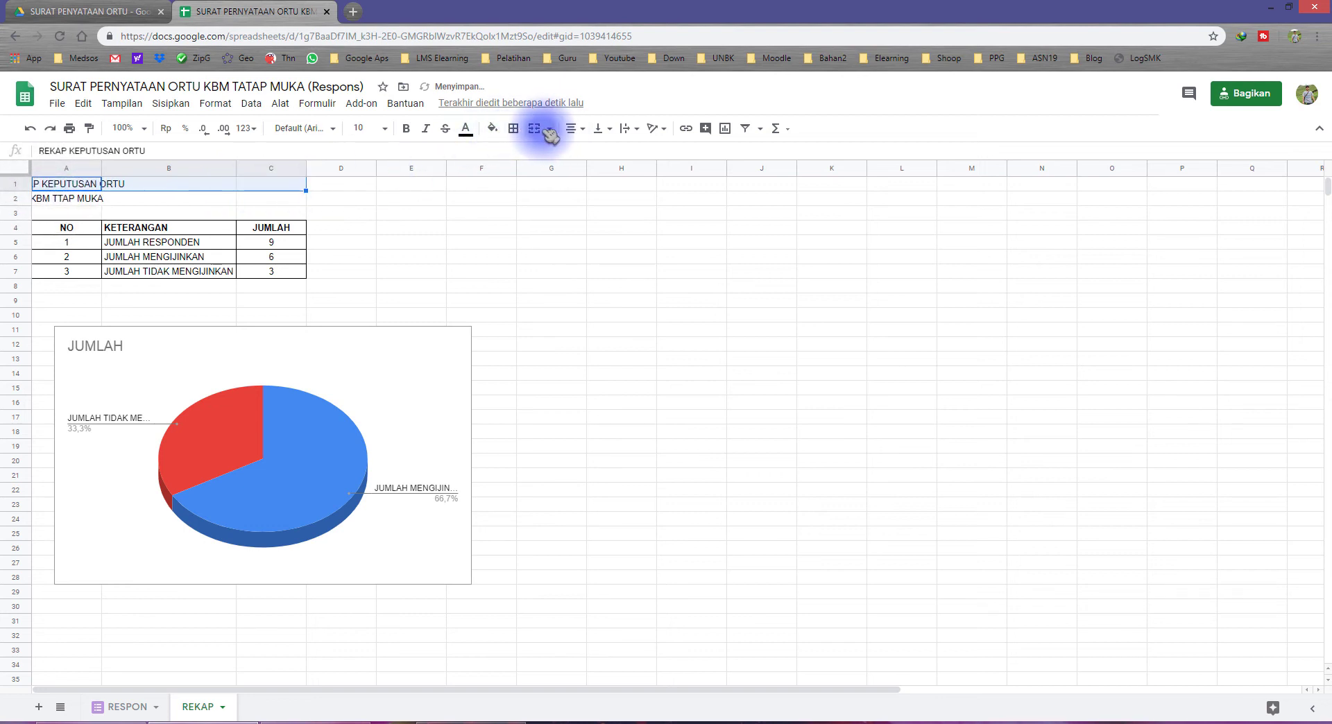
pyautogui.click(535, 129)
pyautogui.moveTo(101, 203); pyautogui.dragTo(298, 200)
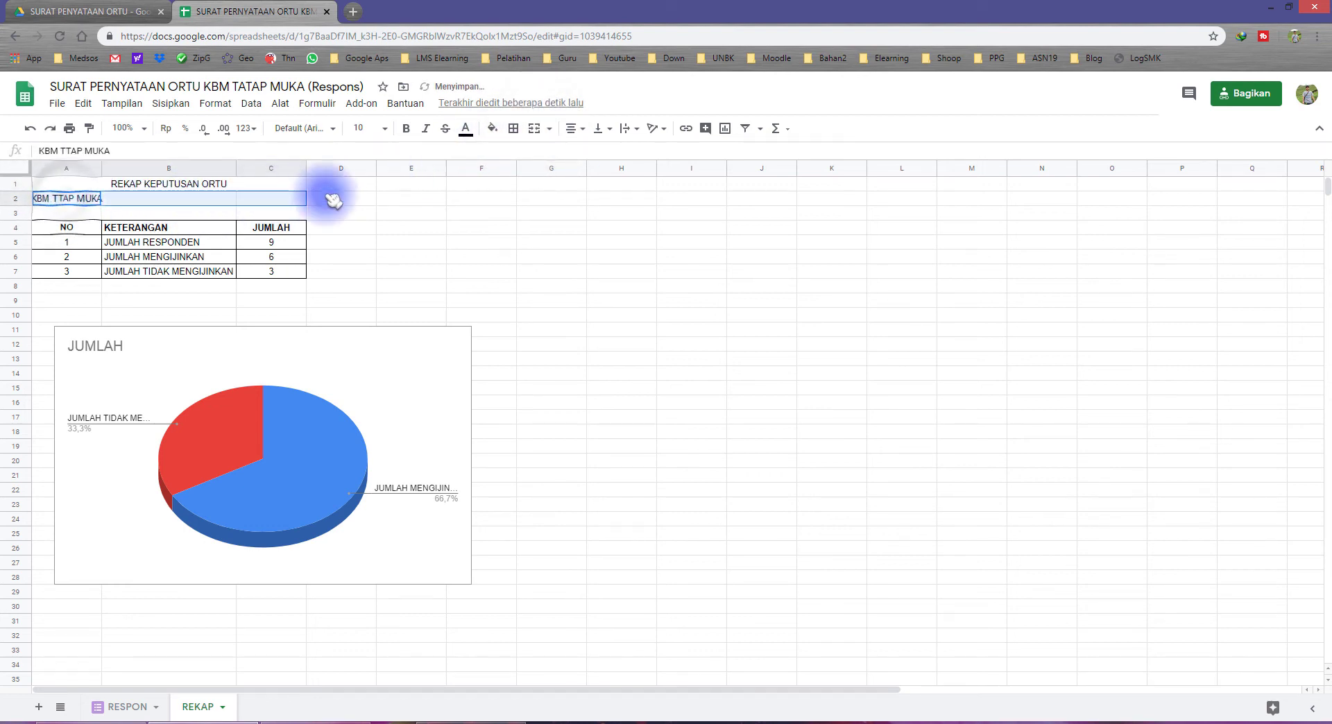
pyautogui.click(535, 128)
# Step: Make the two merged title rows bold and set their font size to 12
pyautogui.moveTo(184, 184); pyautogui.dragTo(187, 198)
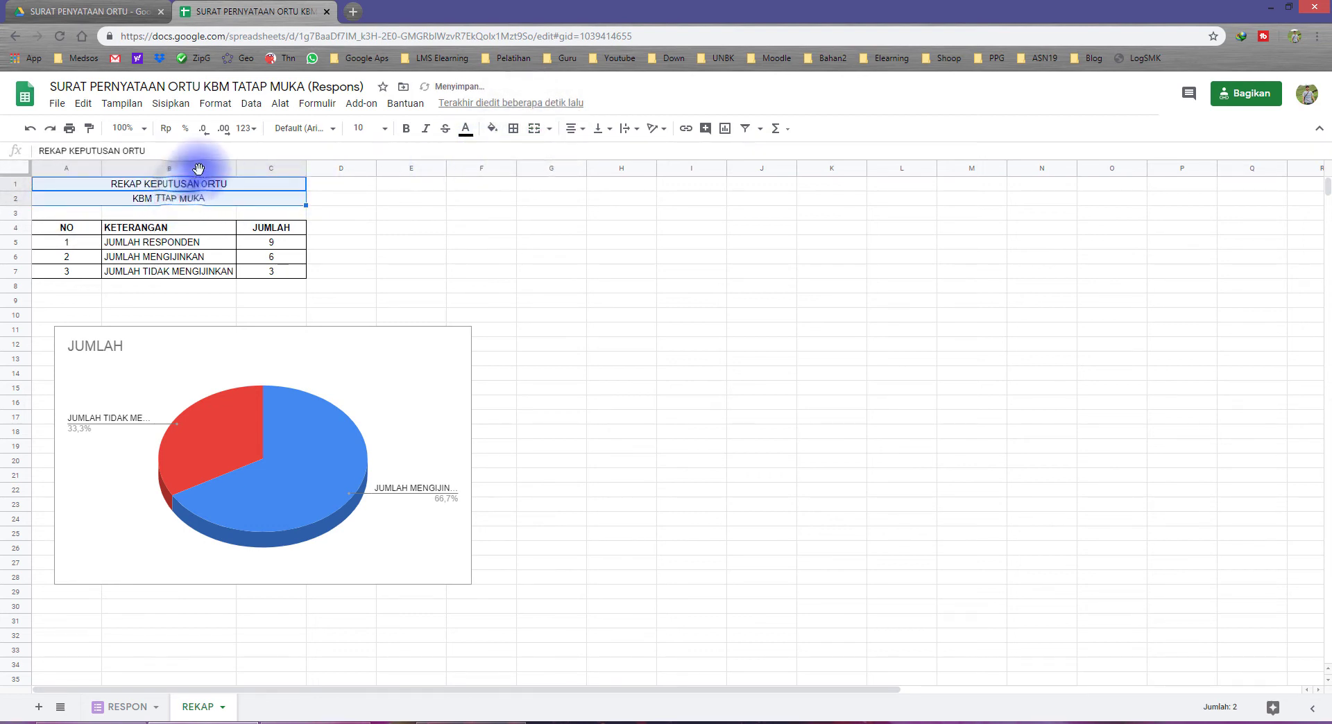
pyautogui.click(405, 129)
pyautogui.click(384, 128)
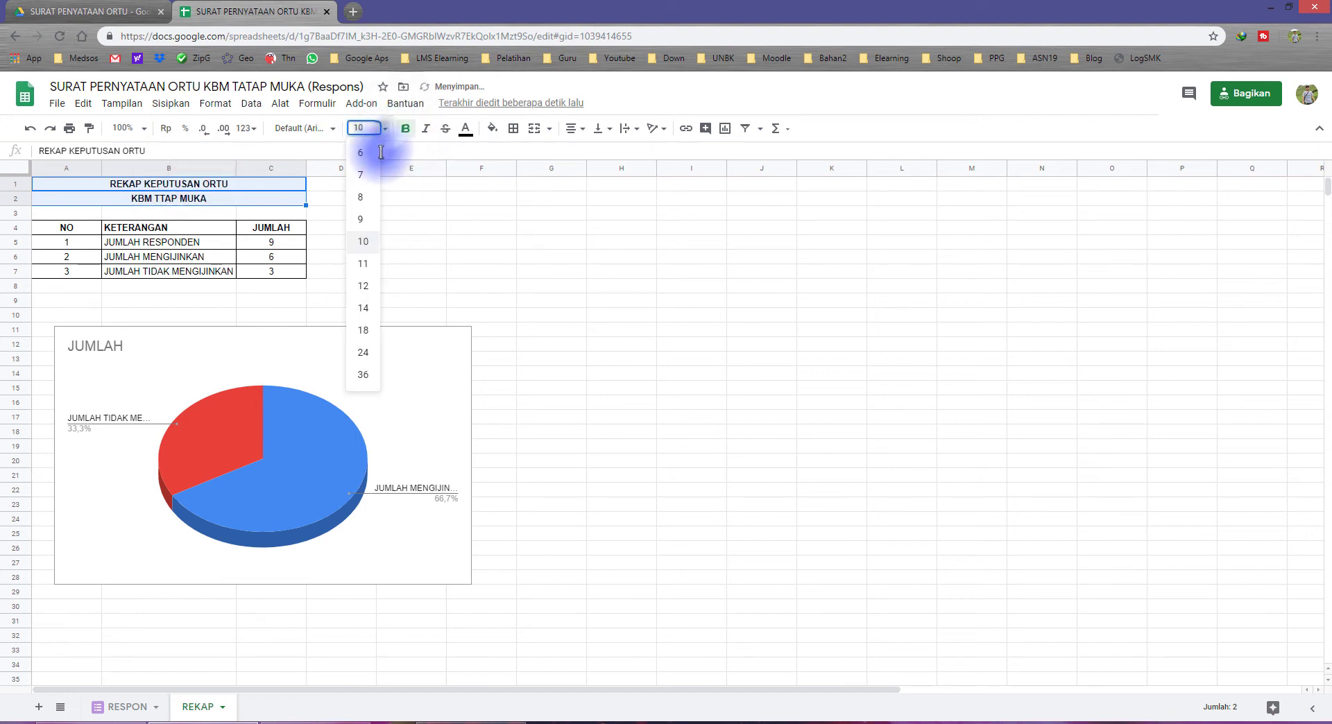
pyautogui.click(368, 286)
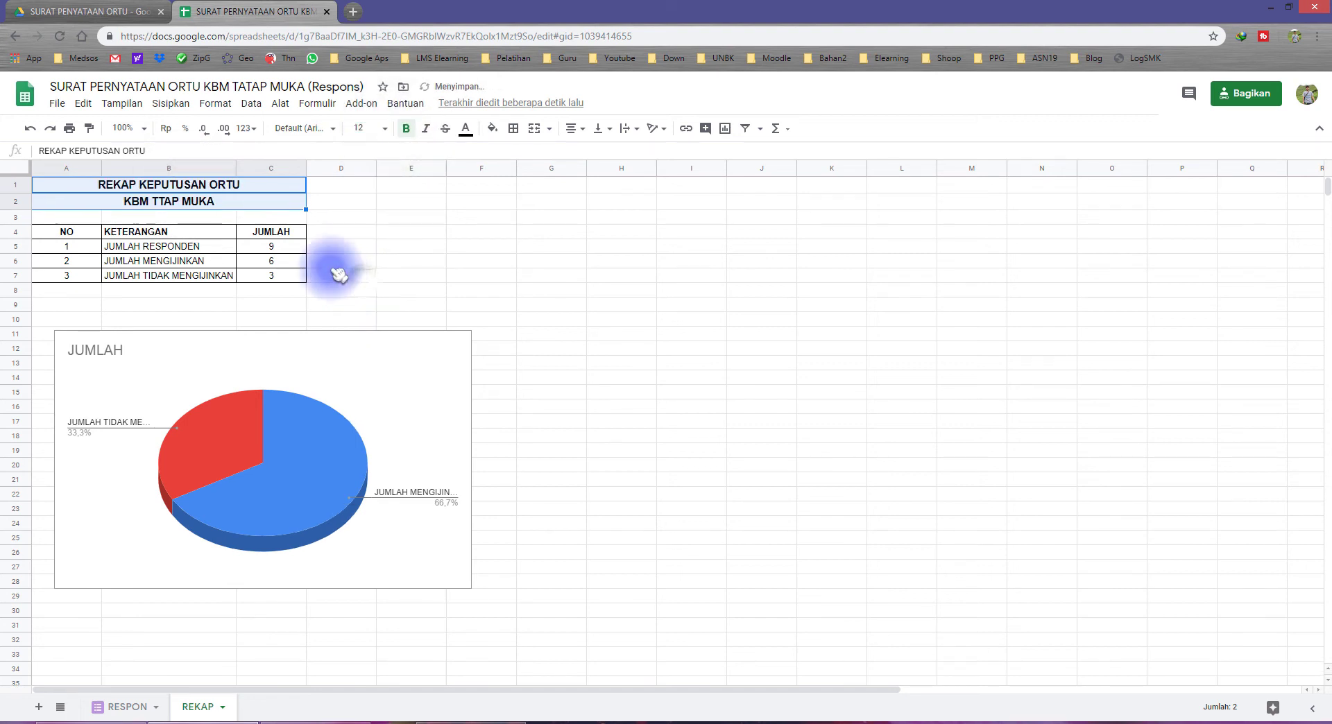
pyautogui.click(340, 249)
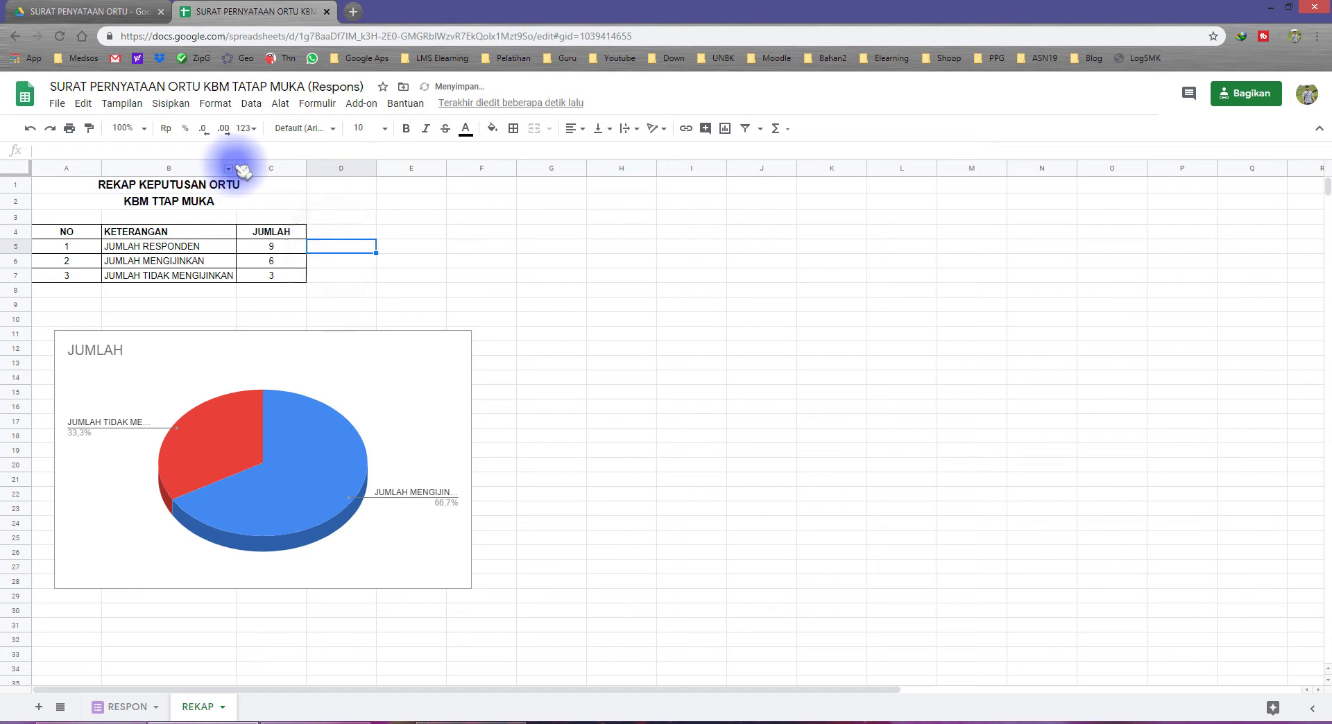
# Step: Widen column B to nearly twice its width and narrow column A slightly
pyautogui.click(235, 167)
pyautogui.moveTo(235, 166); pyautogui.dragTo(353, 168)
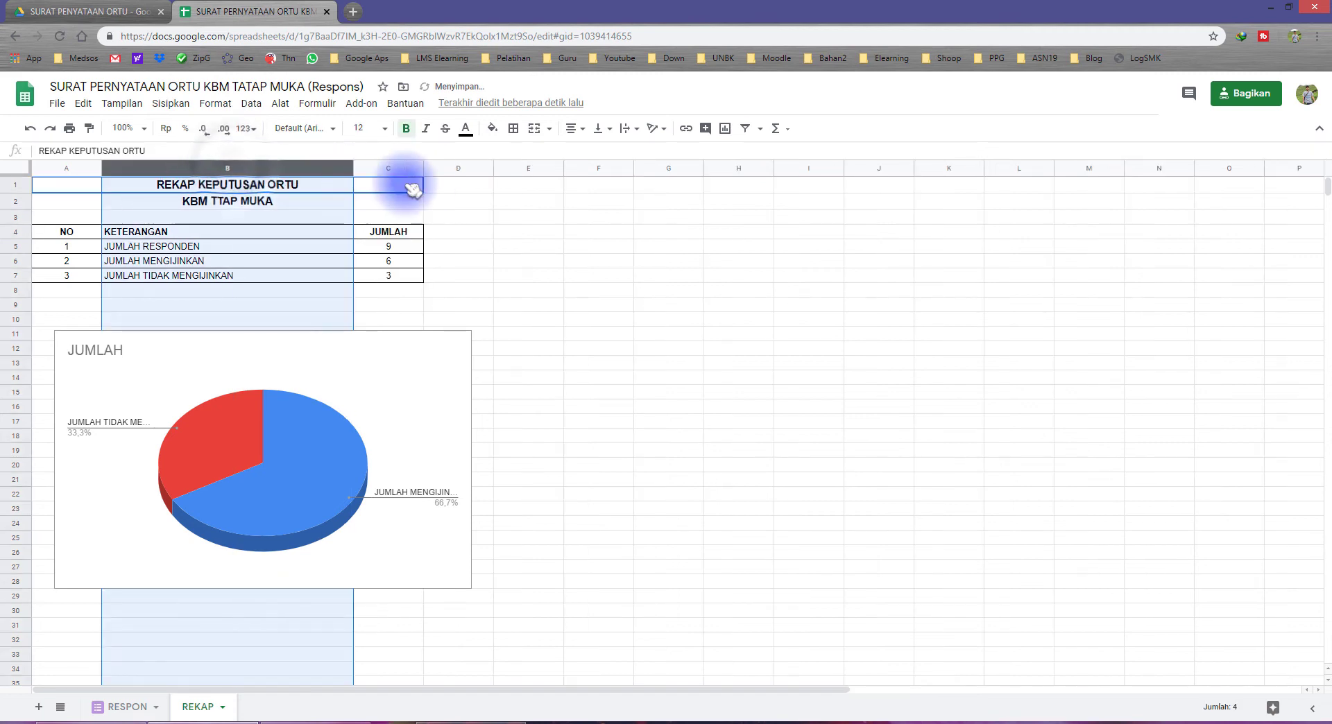
pyautogui.click(416, 168)
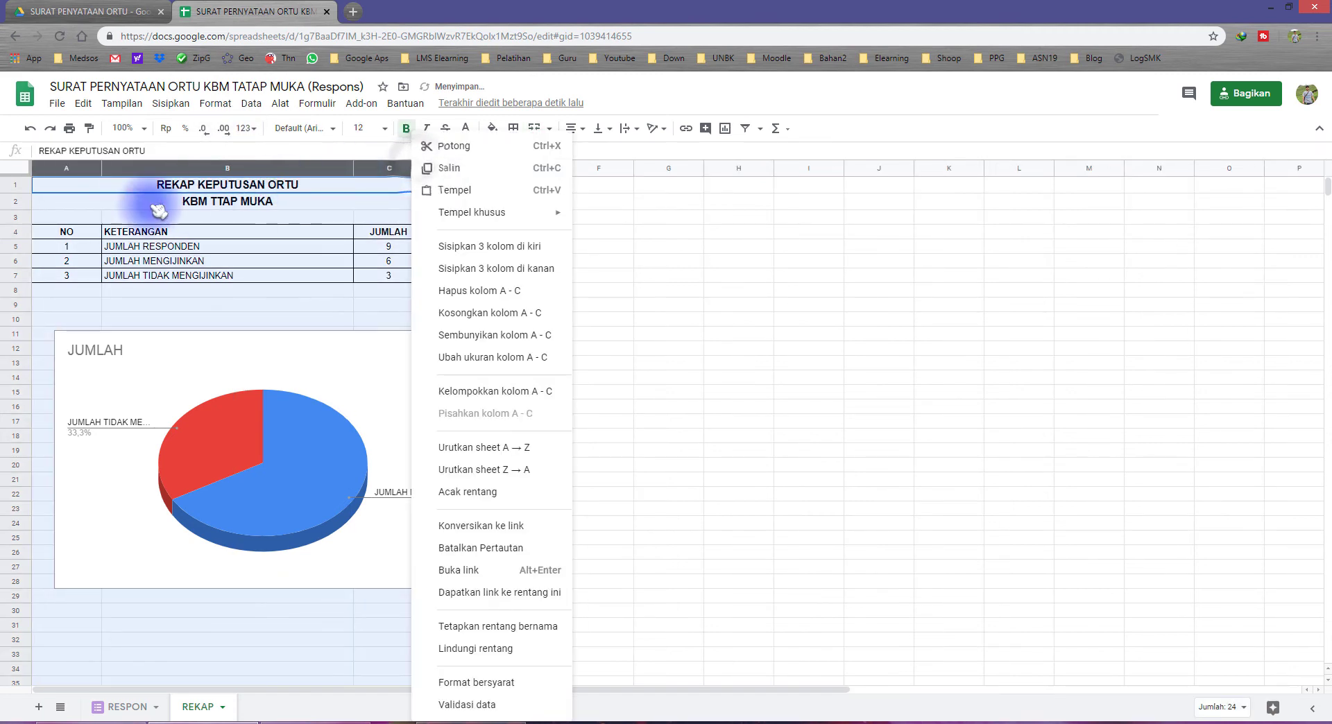
pyautogui.click(114, 232)
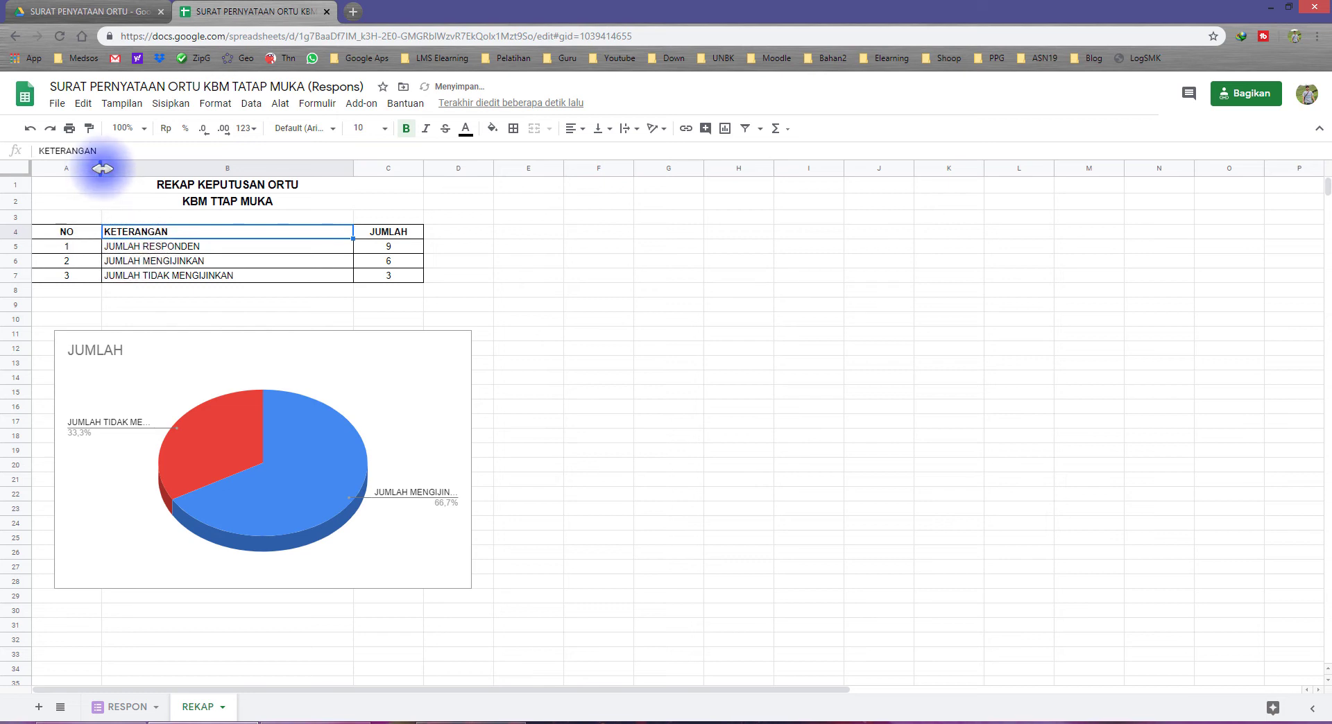
pyautogui.moveTo(89, 169); pyautogui.dragTo(91, 169)
pyautogui.click(306, 253)
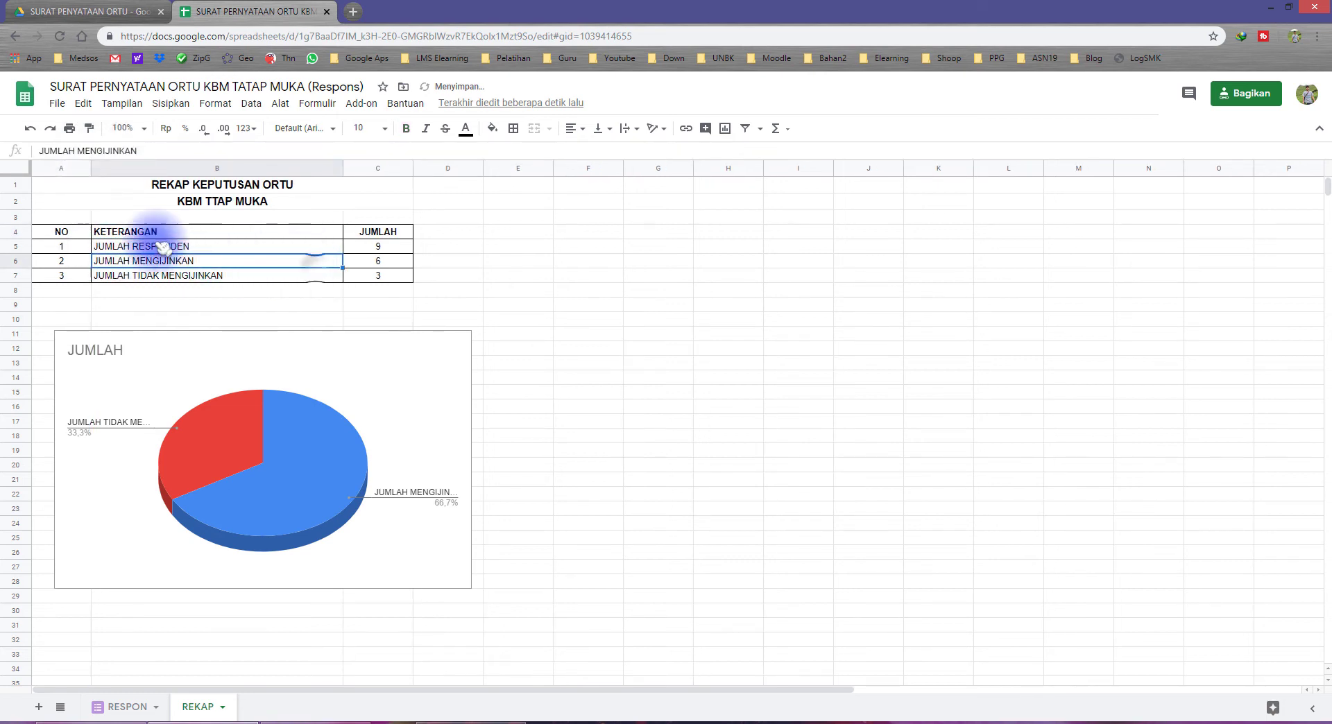
# Step: Centre-align the table header row with NO, KETERANGAN and JUMLAH
pyautogui.moveTo(44, 230); pyautogui.dragTo(364, 232)
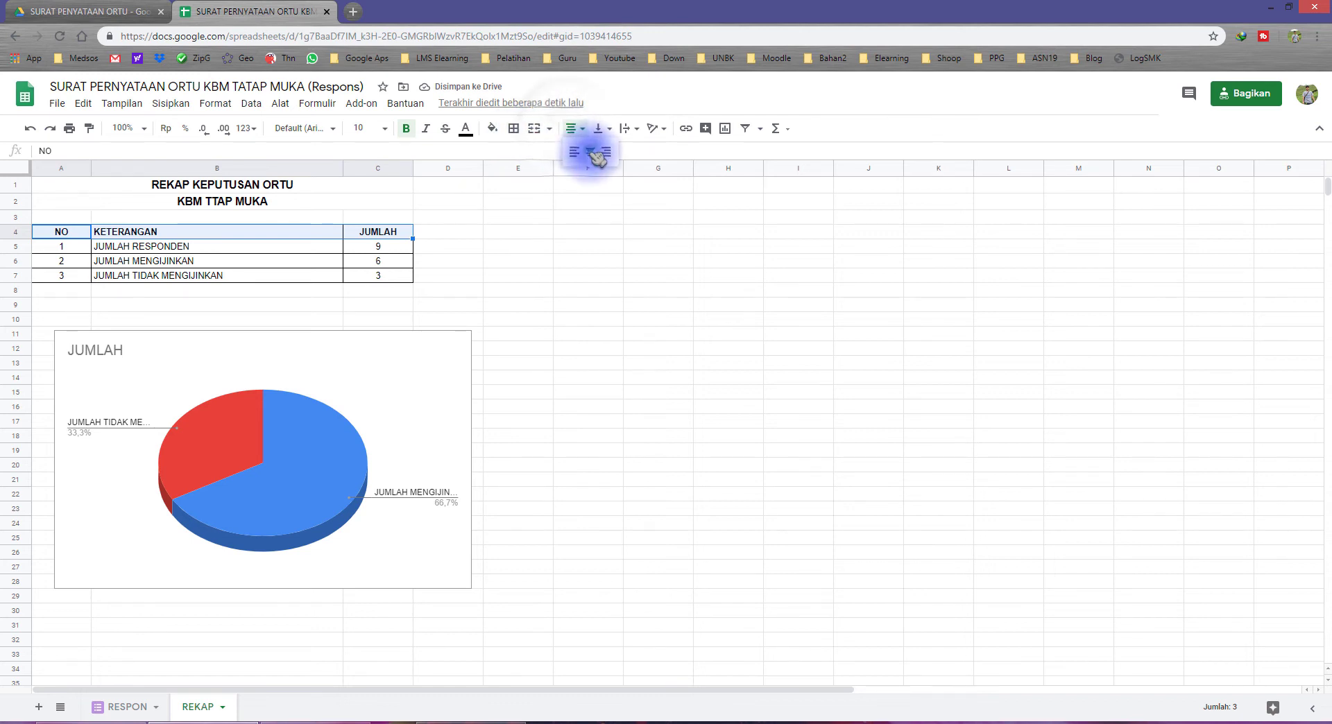
pyautogui.click(591, 152)
pyautogui.click(505, 274)
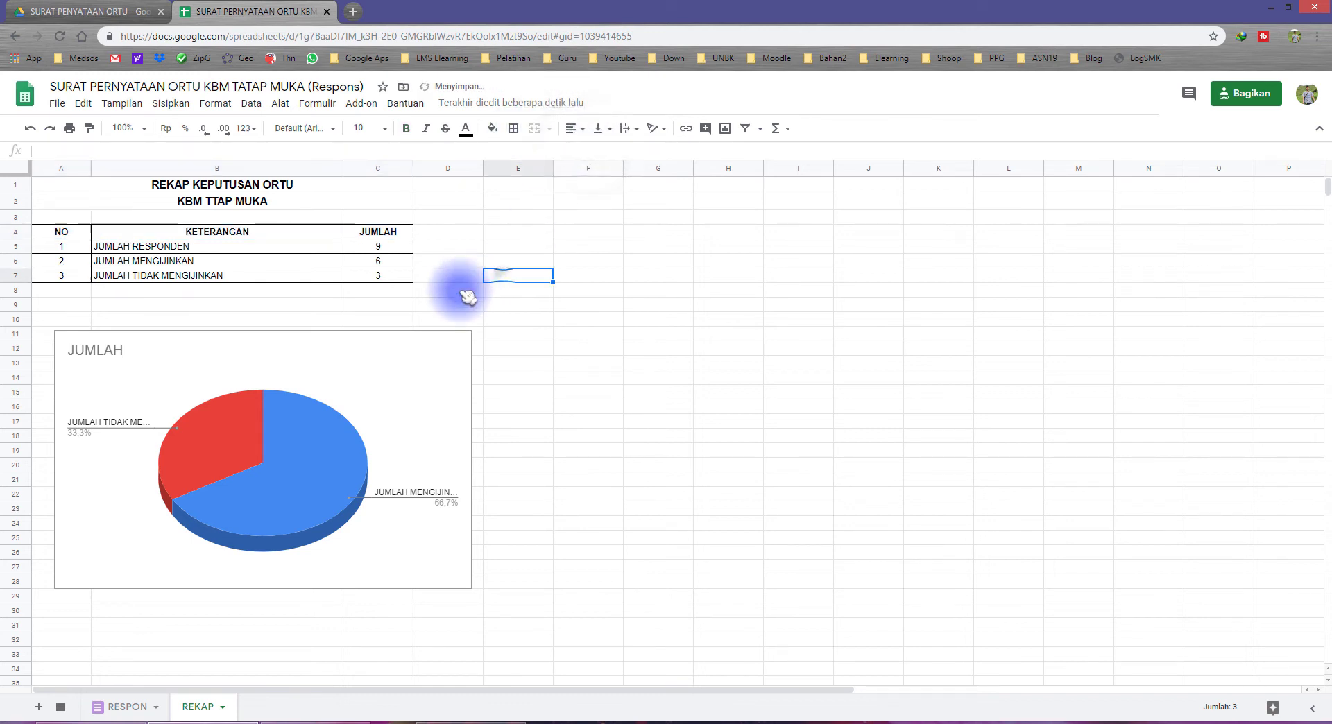
# Step: Move the pie chart up to start at row 9 and shrink it to about the table's width, ending around row 24
pyautogui.click(296, 394)
pyautogui.moveTo(372, 371); pyautogui.dragTo(357, 347)
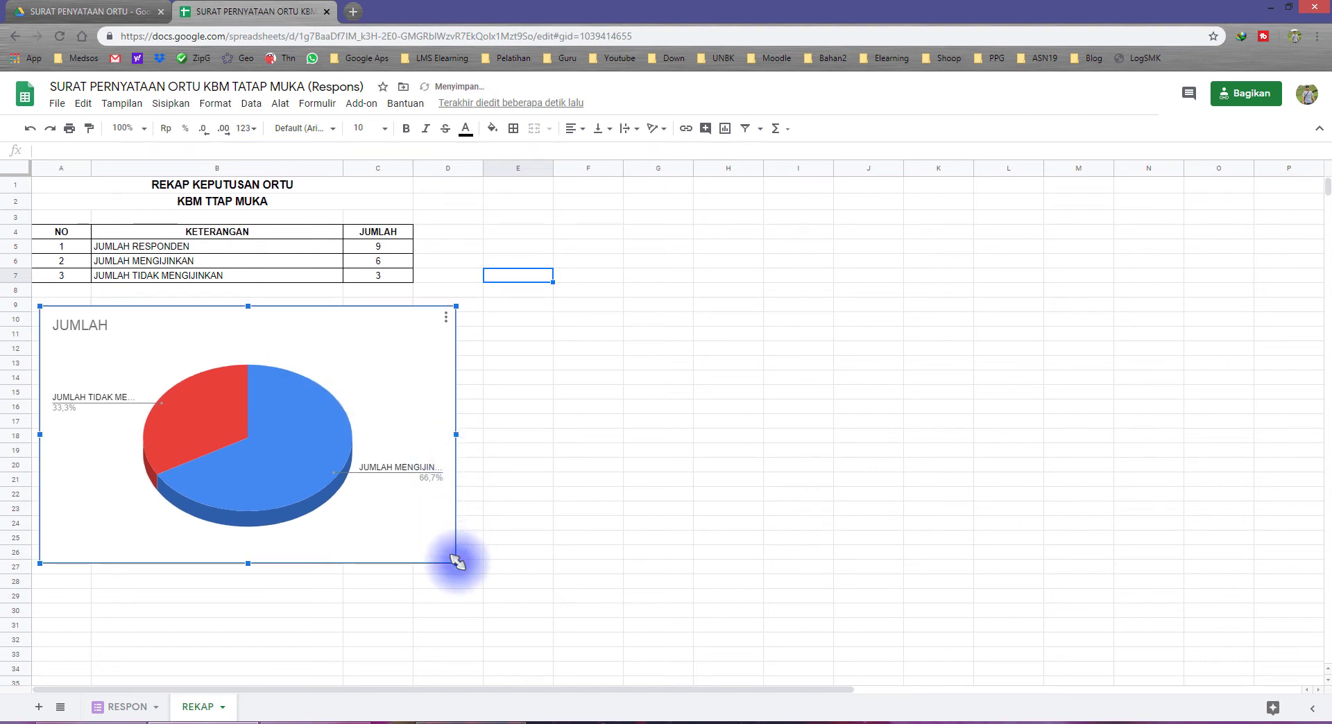
pyautogui.moveTo(451, 556); pyautogui.dragTo(403, 538)
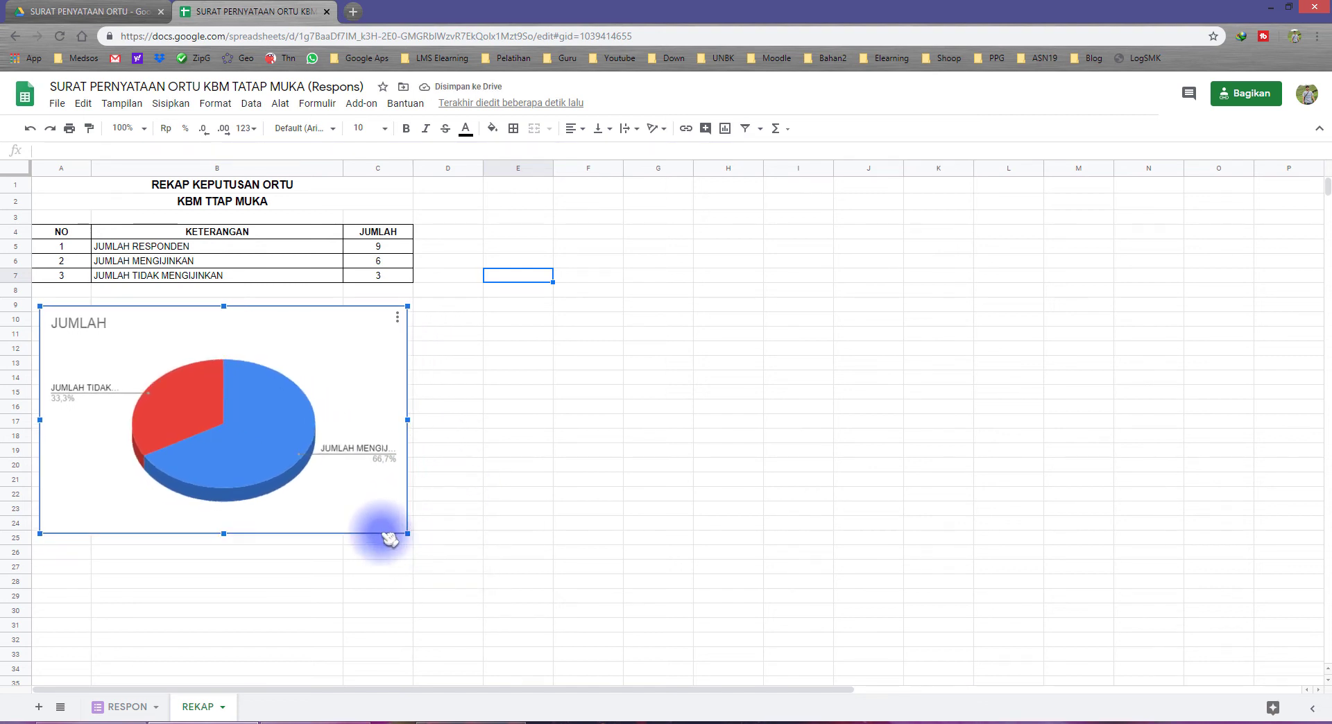
pyautogui.click(476, 495)
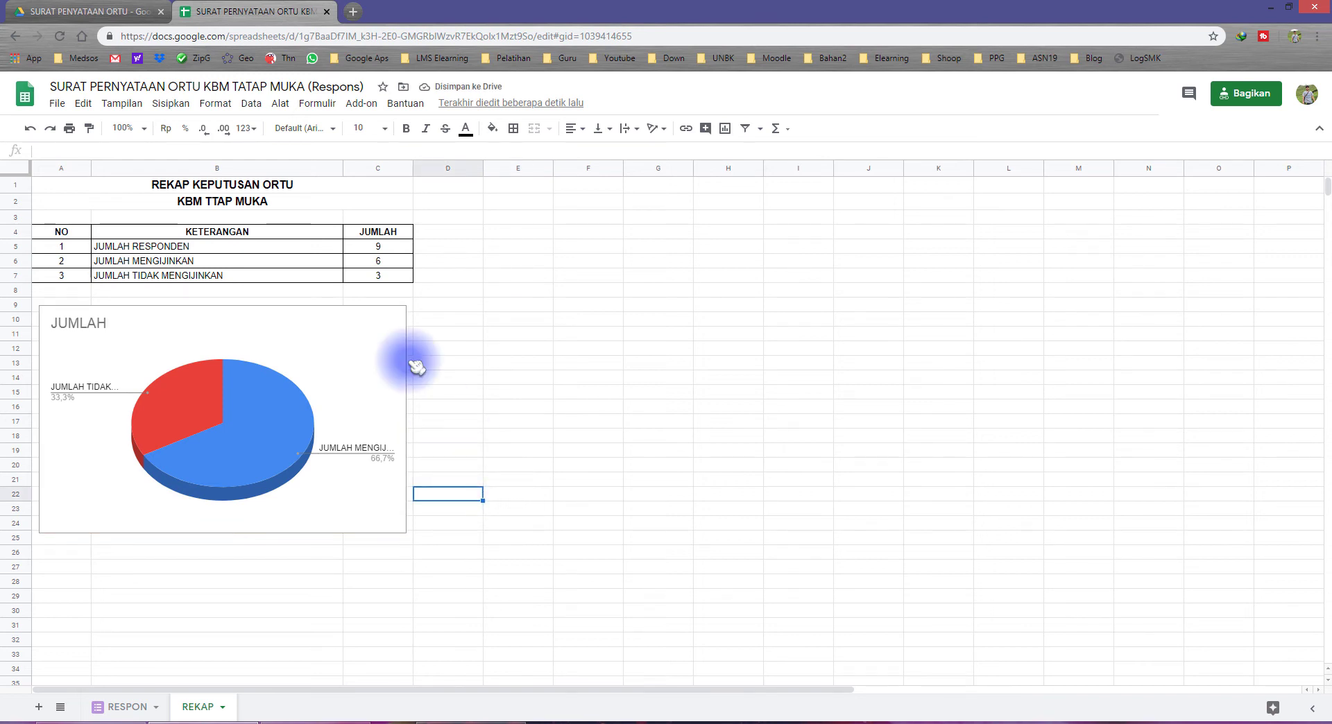
# Step: Open the SURAT PERNYATAAN ORTU KBM TATAP MUKA form from Drive and arrange its window side by side with the response spreadsheet's window
pyautogui.click(91, 11)
pyautogui.doubleClick(308, 200)
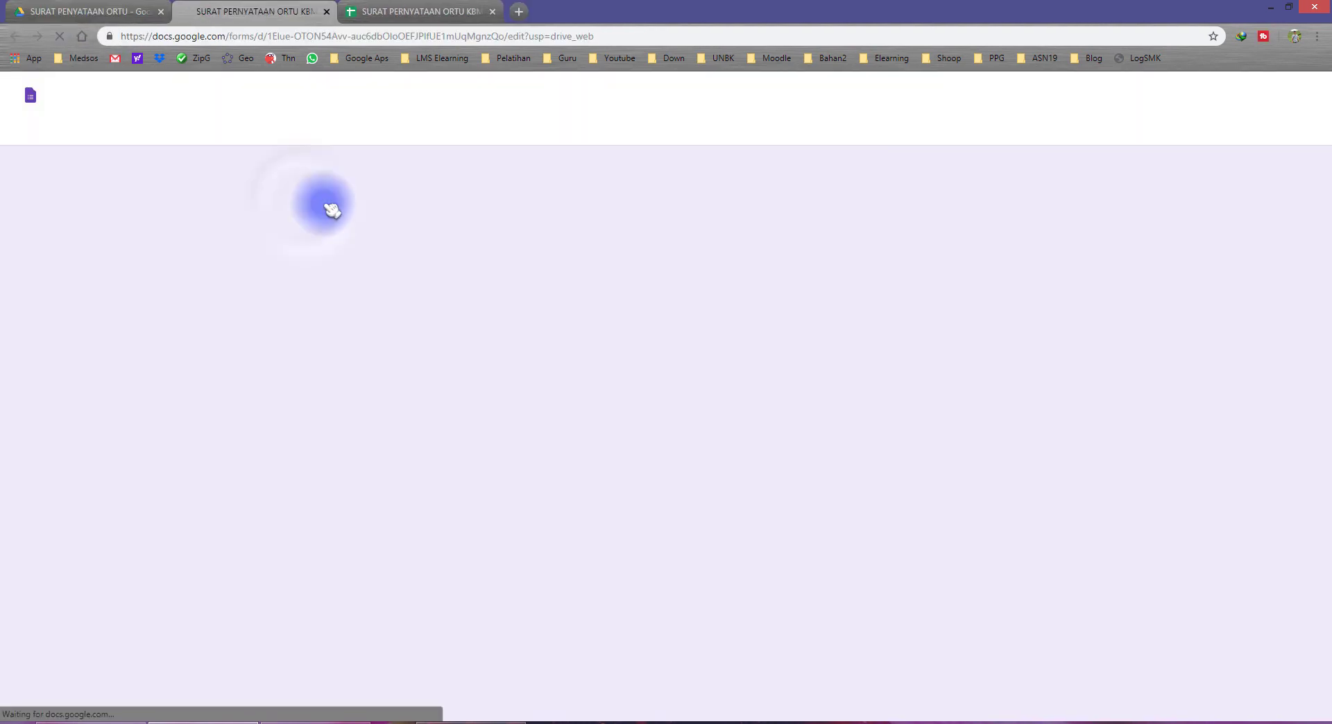
pyautogui.click(412, 13)
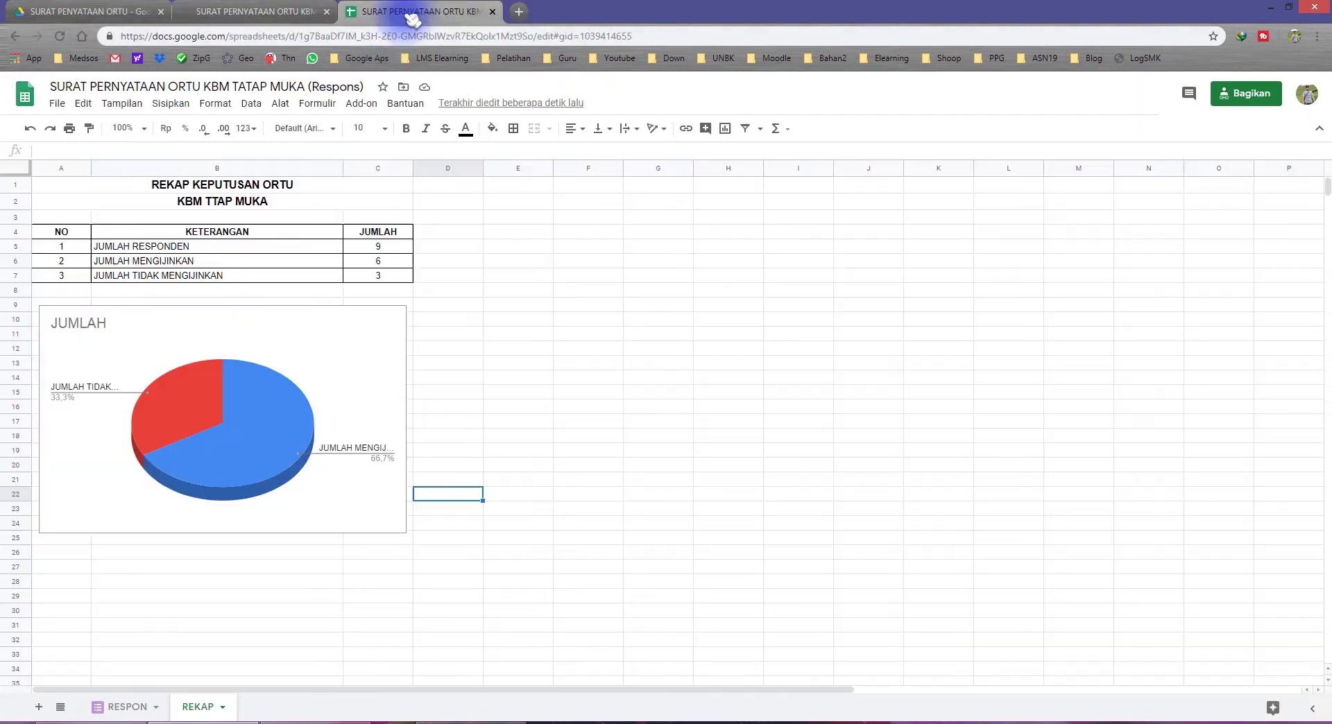
pyautogui.moveTo(440, 14); pyautogui.dragTo(634, 76)
pyautogui.moveTo(277, 10); pyautogui.dragTo(1326, 208)
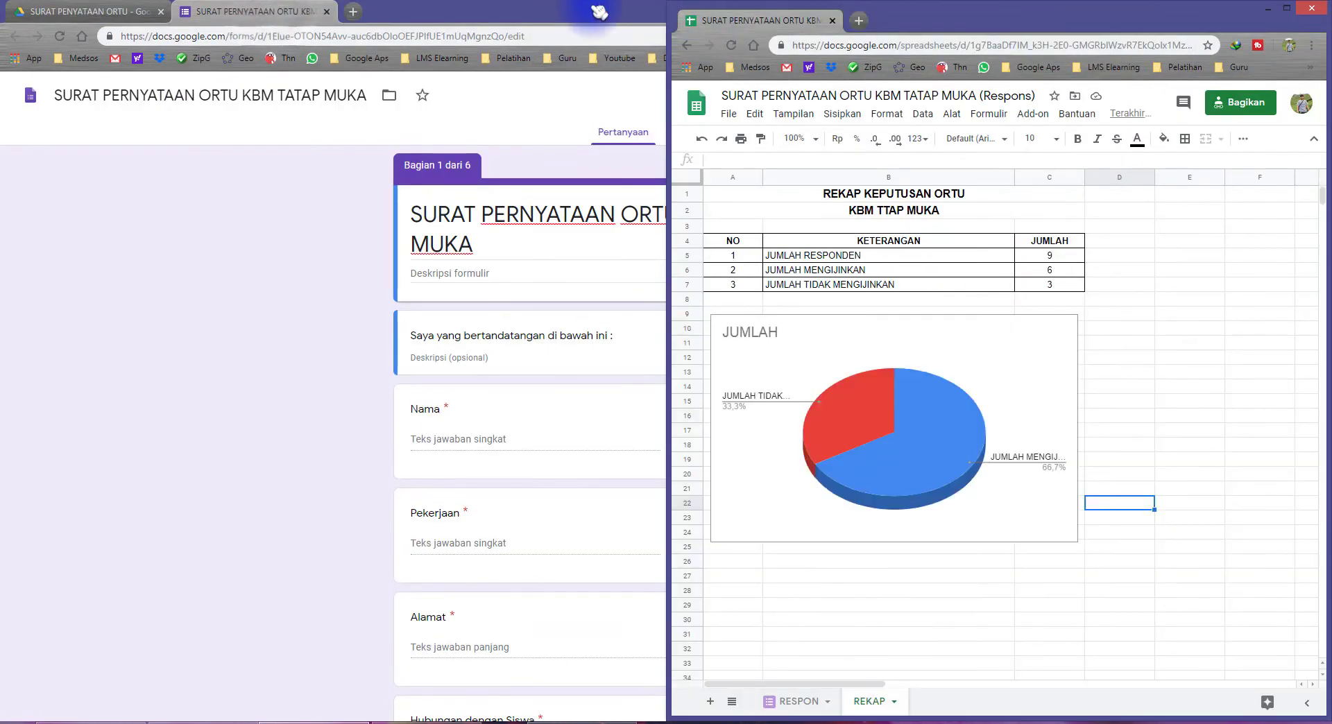
pyautogui.moveTo(592, 19); pyautogui.dragTo(2, 48)
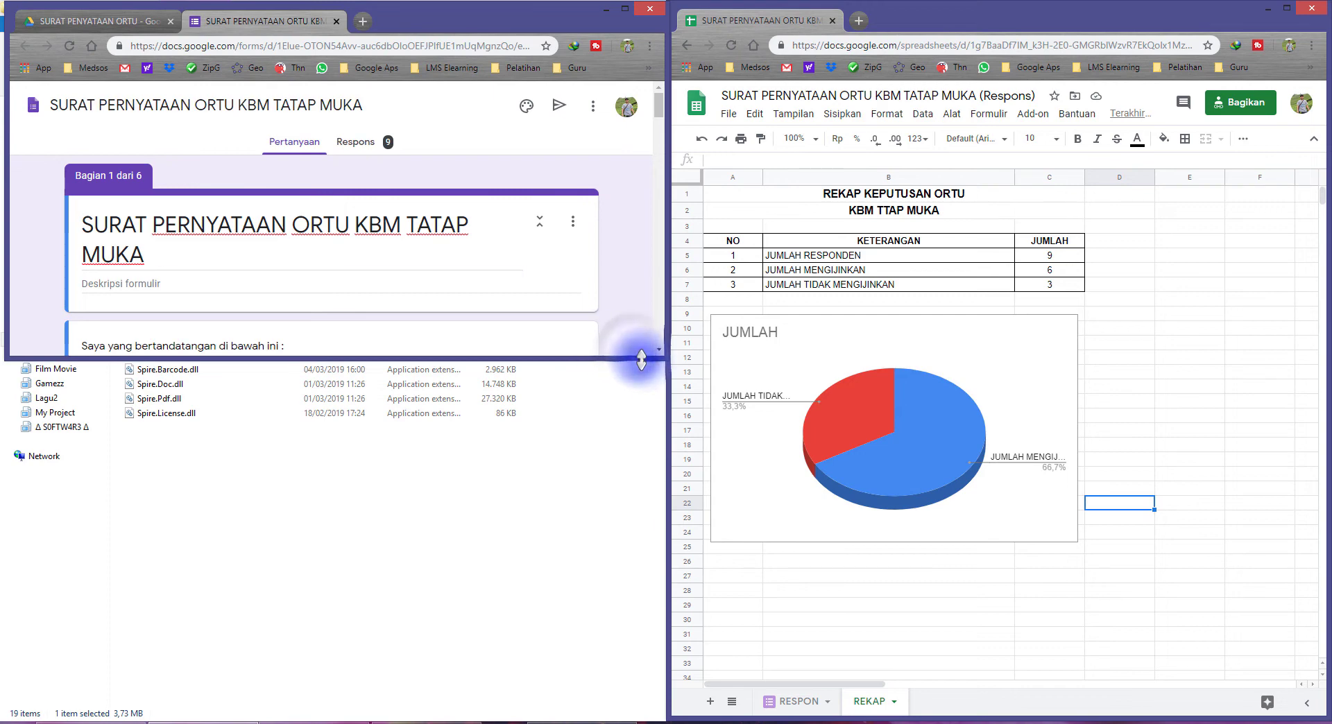
pyautogui.moveTo(641, 359); pyautogui.dragTo(579, 703)
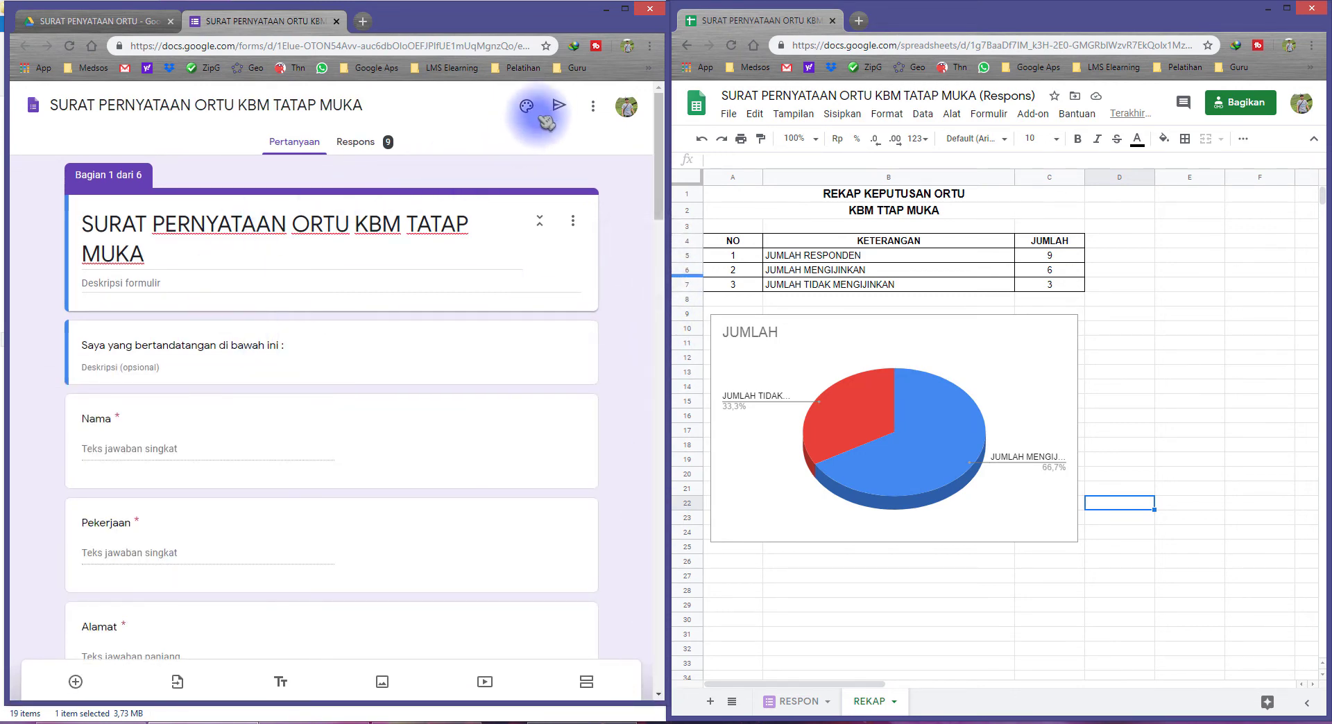
# Step: Open the form's preview (Pratinjau) in its own tab, ready for a test response in the Nama field
pyautogui.click(593, 106)
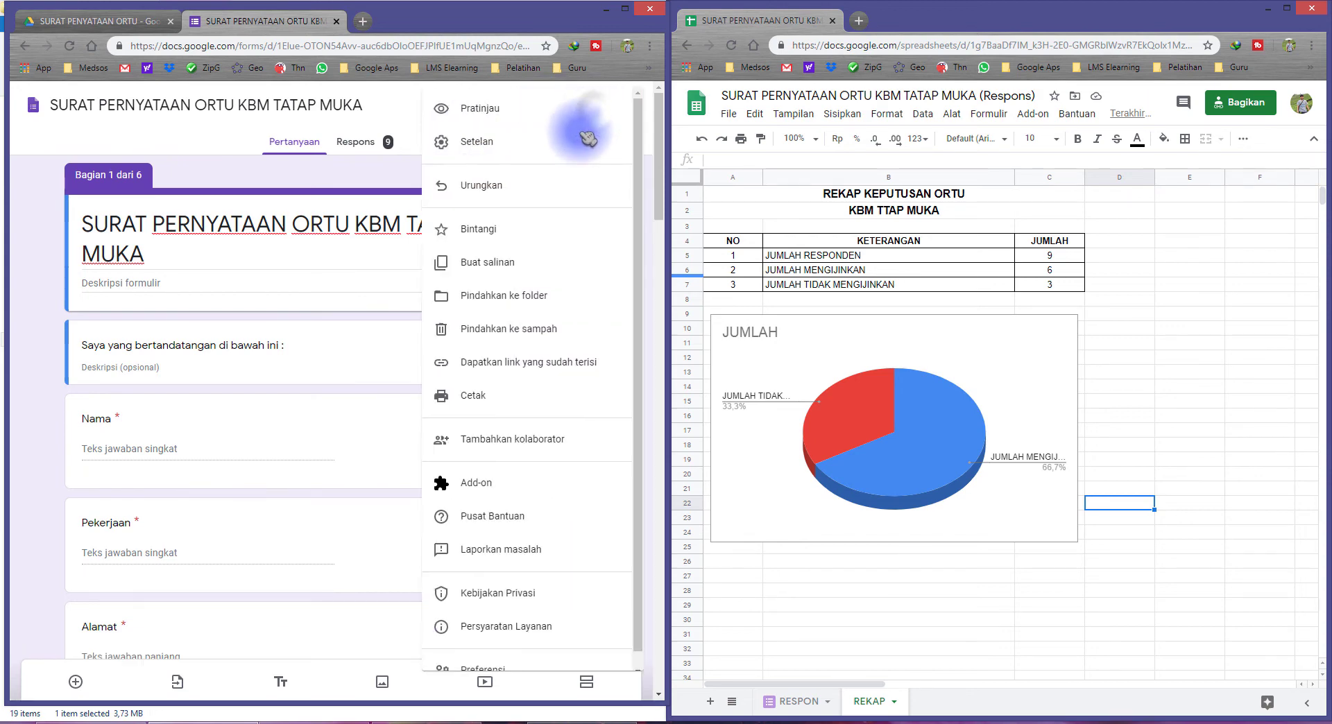
pyautogui.click(504, 108)
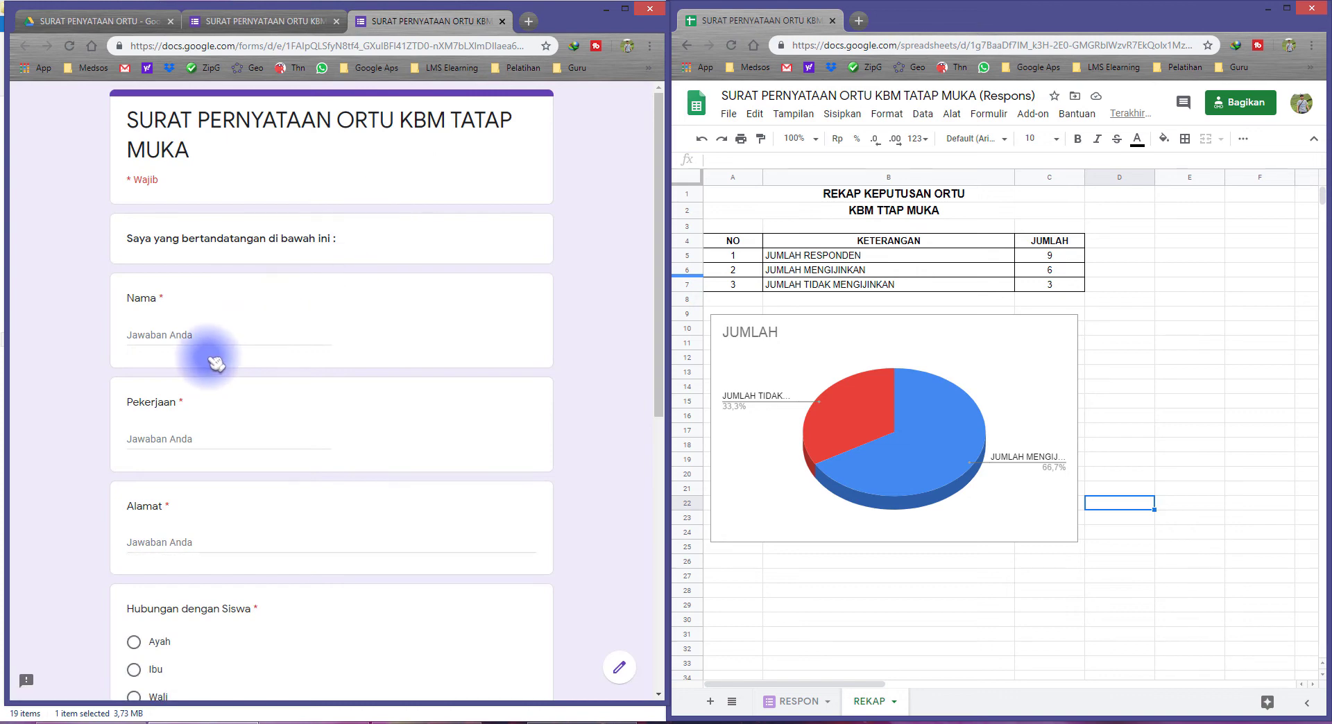
pyautogui.click(187, 334)
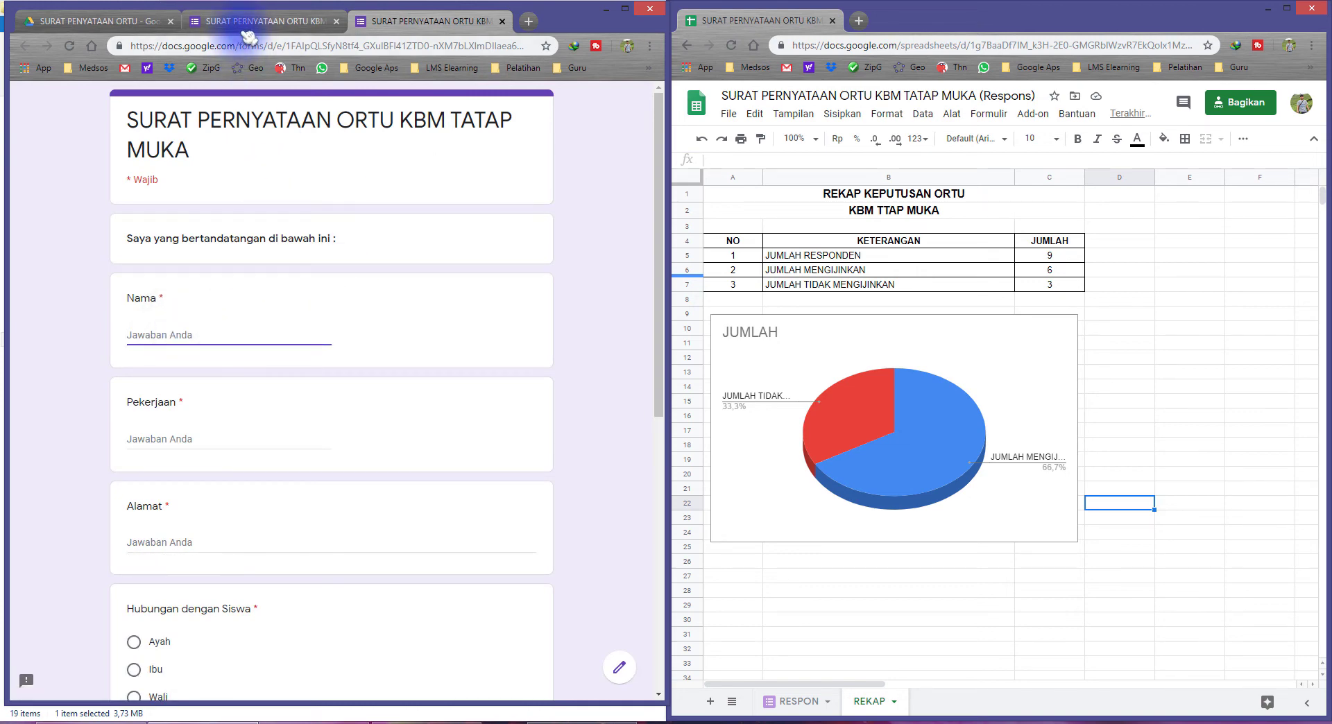
pyautogui.click(236, 21)
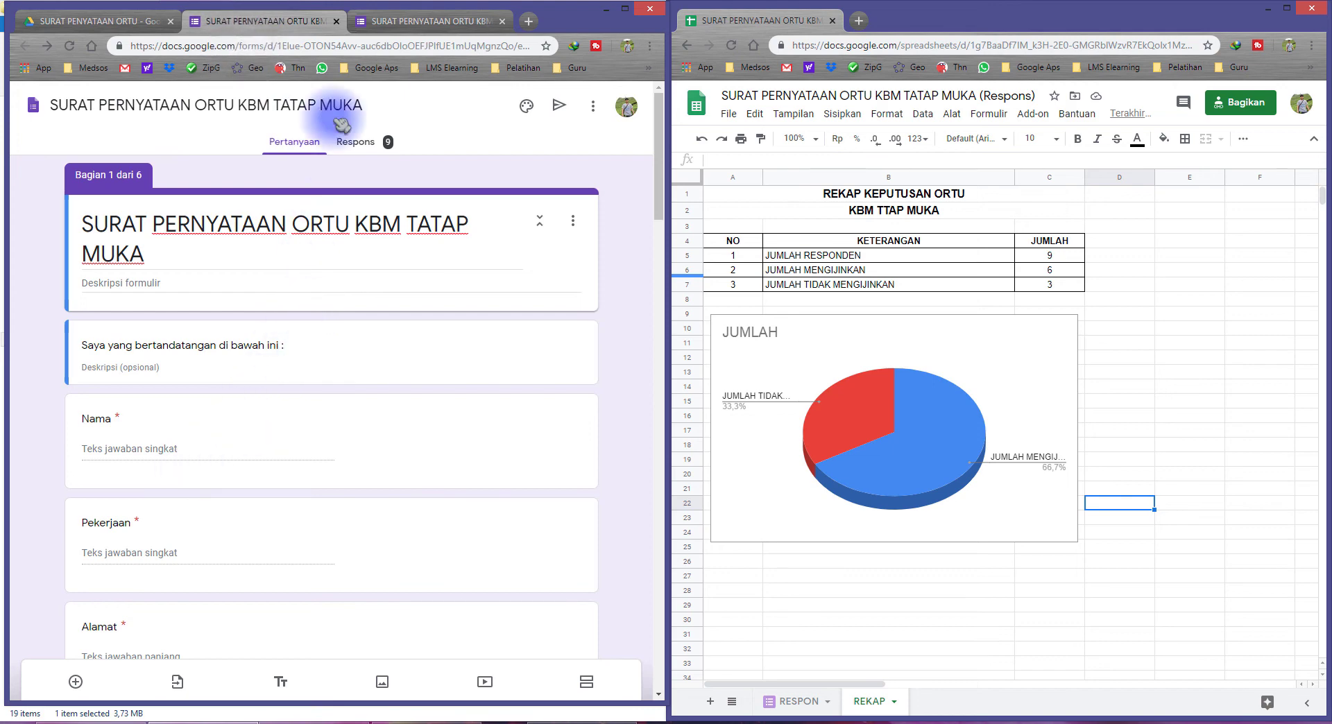
pyautogui.click(380, 22)
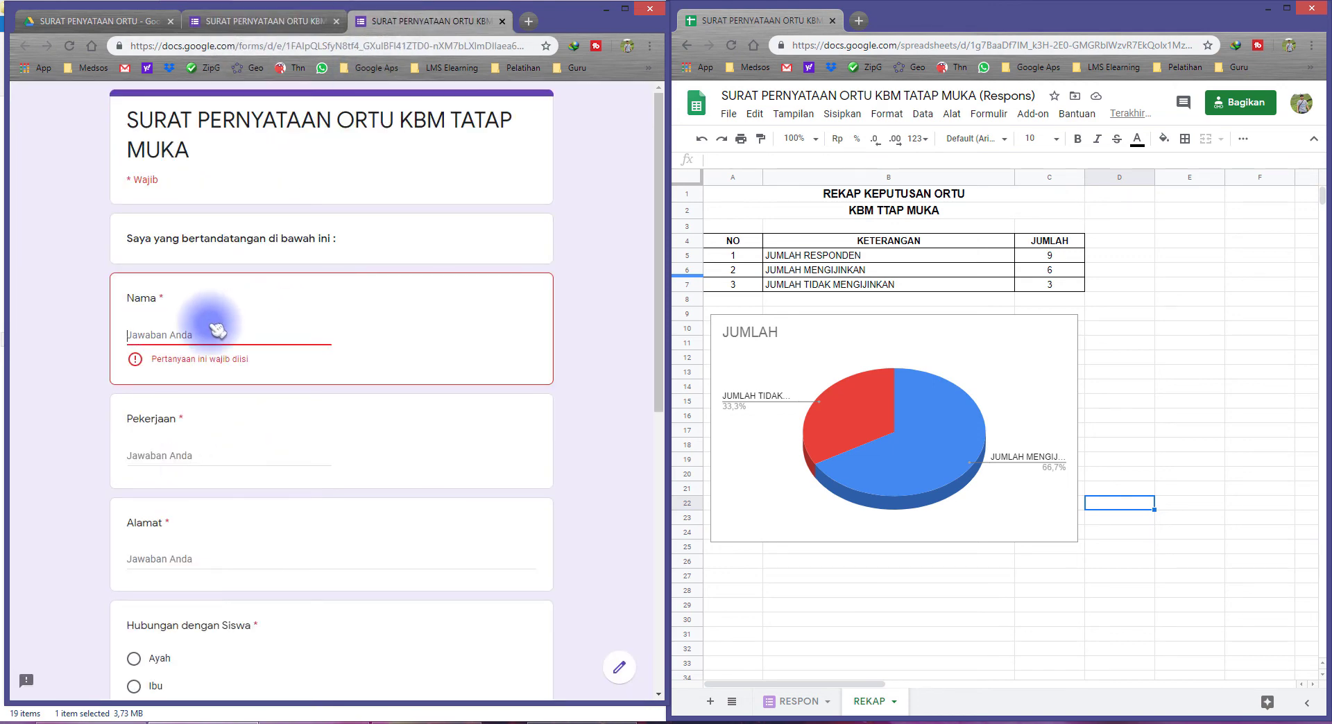
# Step: Fill in the parent's name, the occupation GURU and the parent's address, and choose Ayah as the relationship with the student
pyautogui.write('MUL')
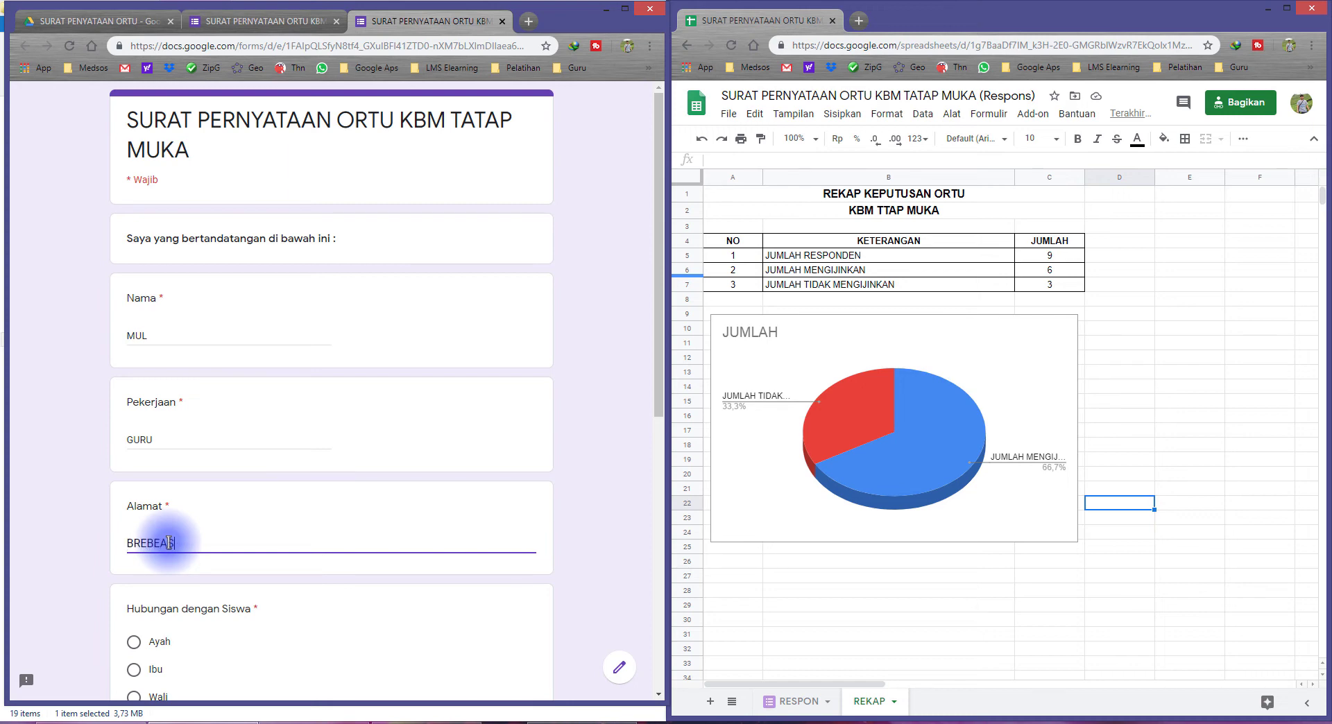
pyautogui.scroll(-3, 168, 543)
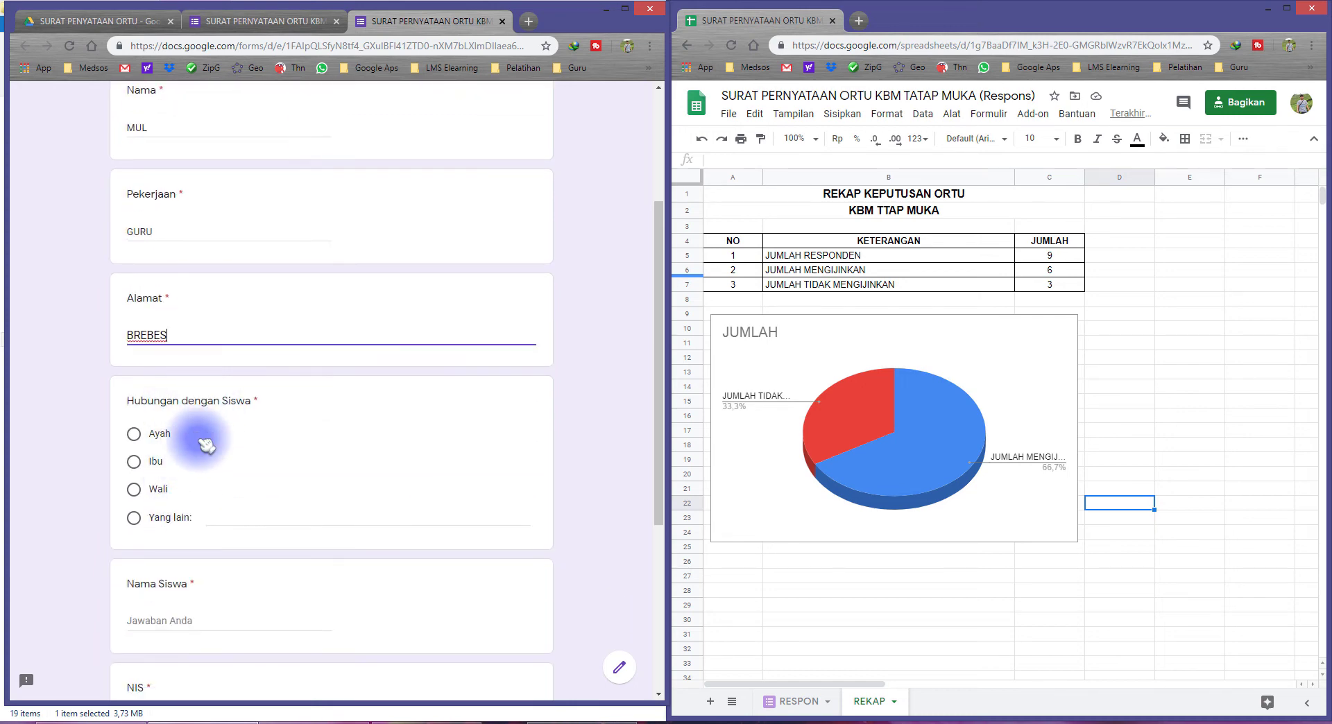
pyautogui.click(165, 437)
pyautogui.scroll(-2, 182, 444)
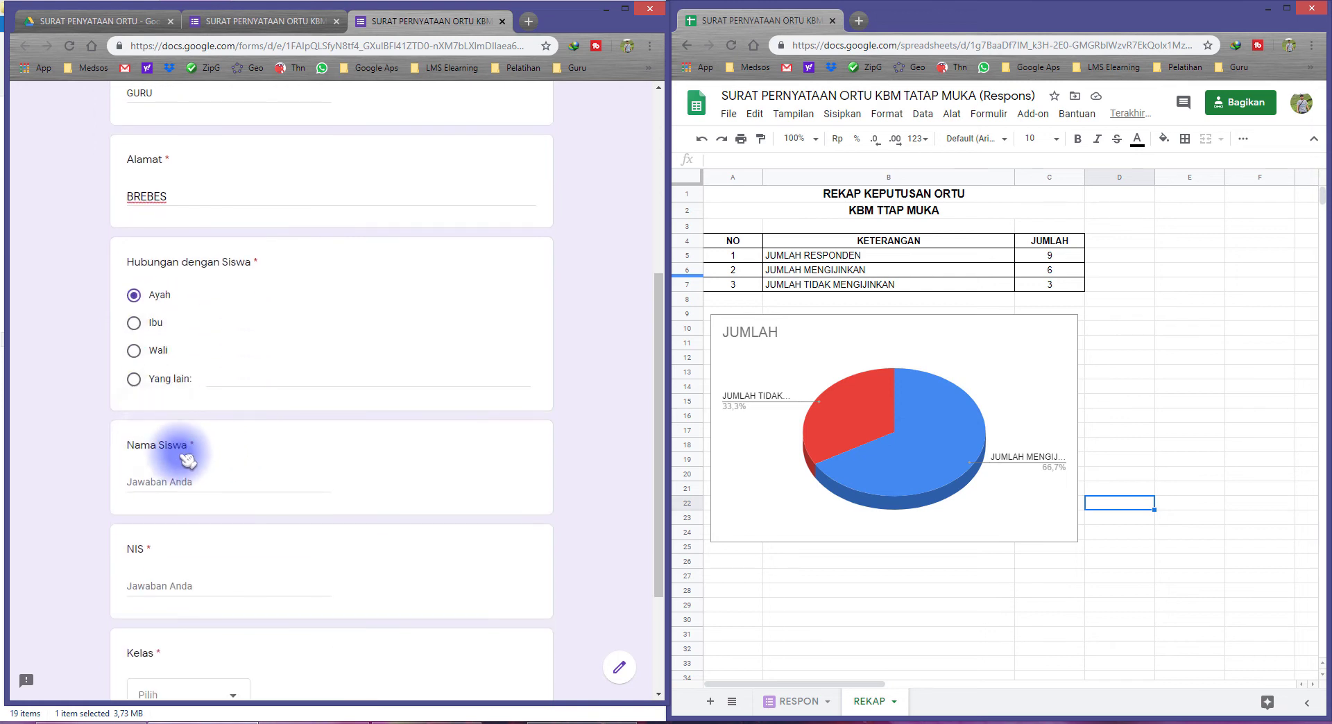
# Step: Fill in the student's name and NIS number, and choose X IPA A as the class
pyautogui.click(154, 486)
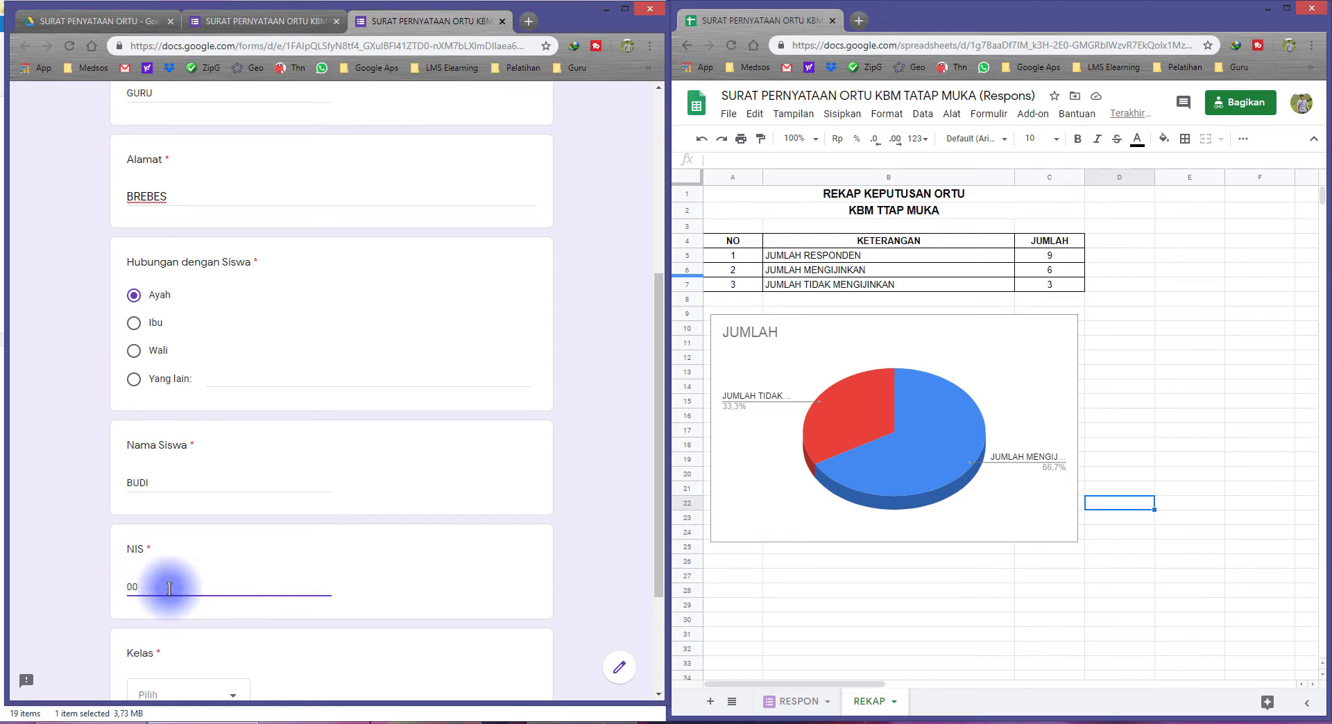
pyautogui.click(168, 589)
pyautogui.write('008')
pyautogui.scroll(-3, 173, 590)
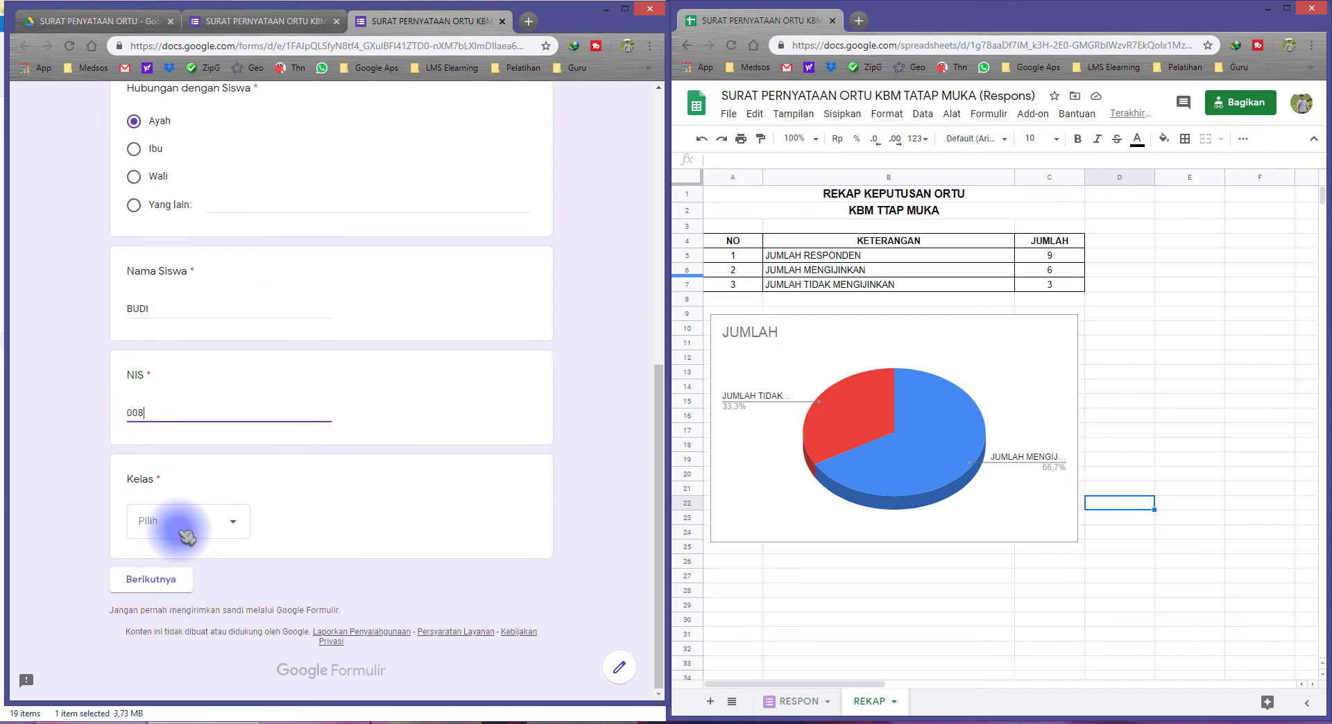
pyautogui.click(188, 517)
pyautogui.click(198, 573)
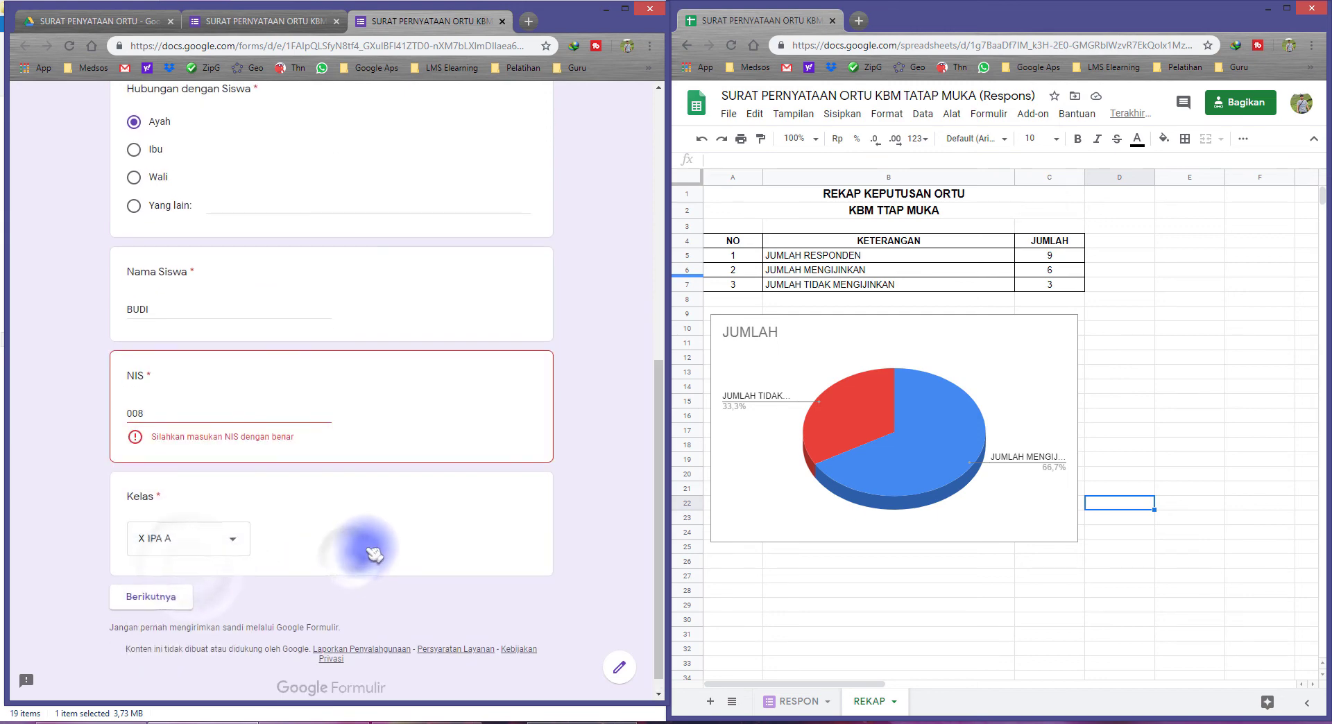
# Step: Correct the last digit of the student's NIS number and continue to the form's second section
pyautogui.scroll(3, 363, 548)
pyautogui.scroll(-3, 347, 542)
pyautogui.click(171, 414)
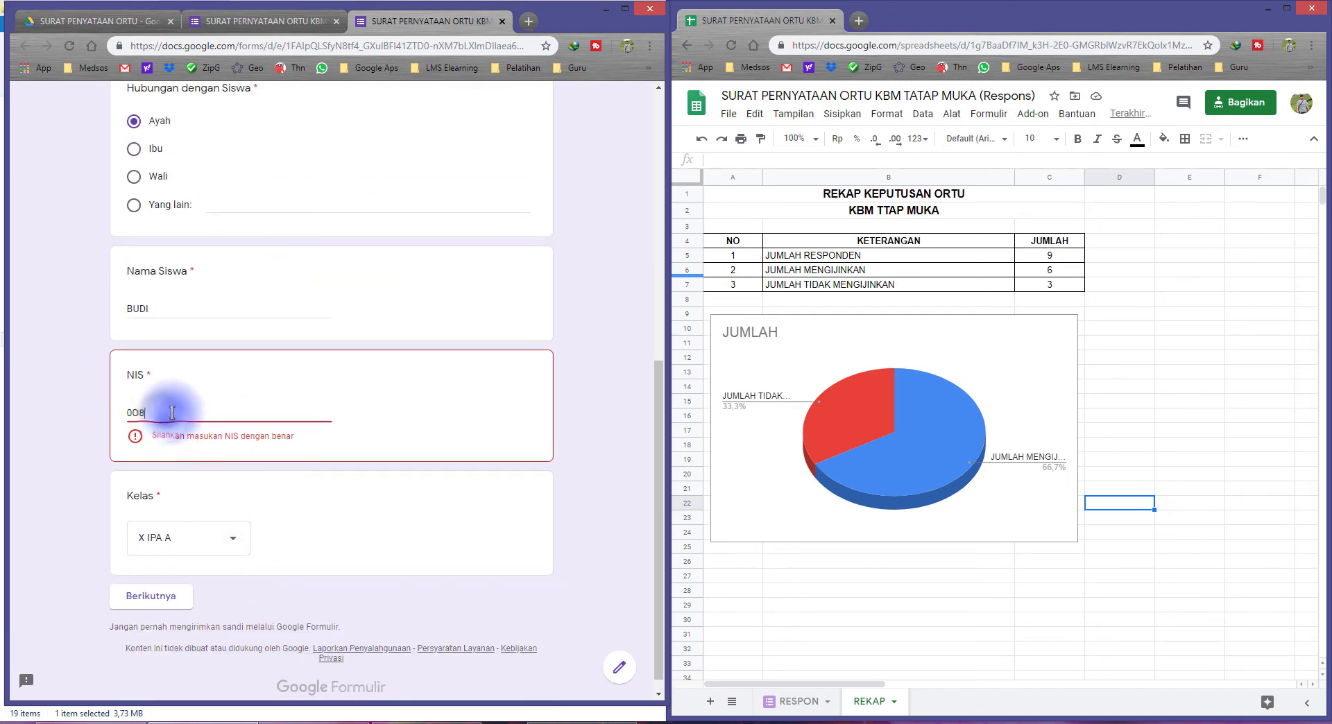
pyautogui.write('4')
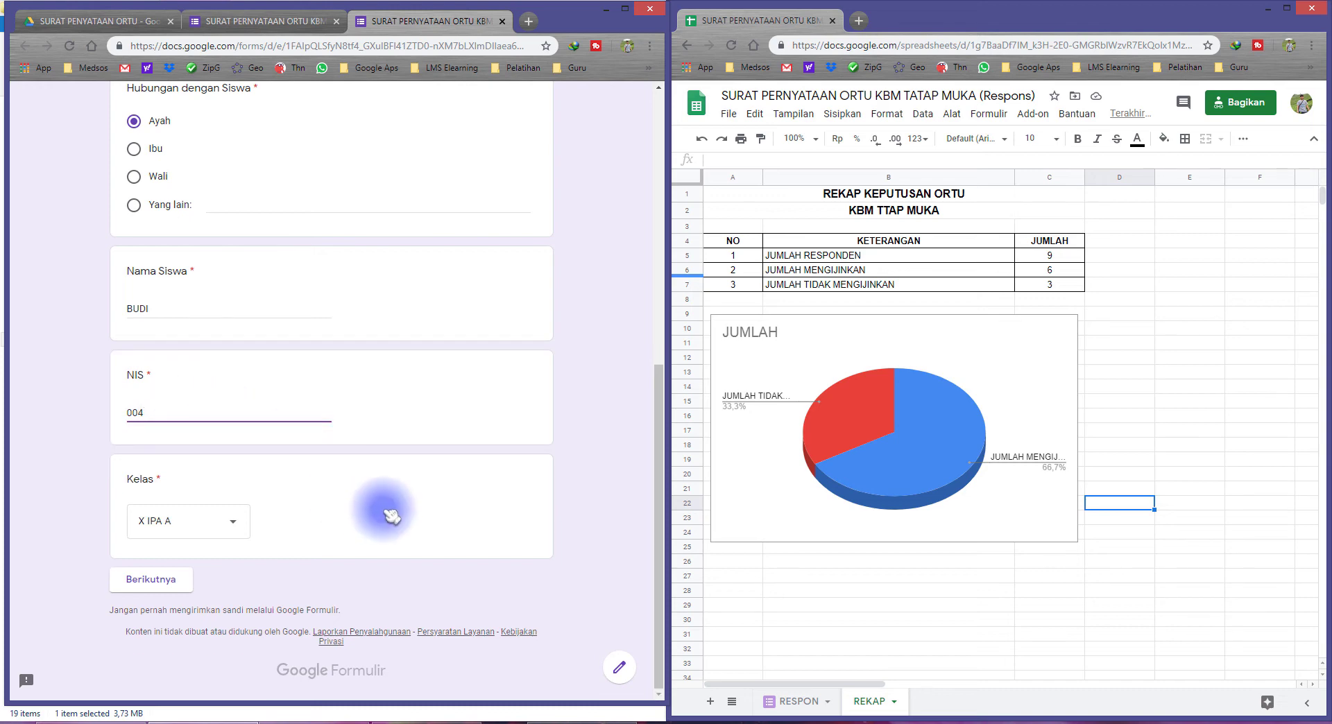
pyautogui.click(381, 511)
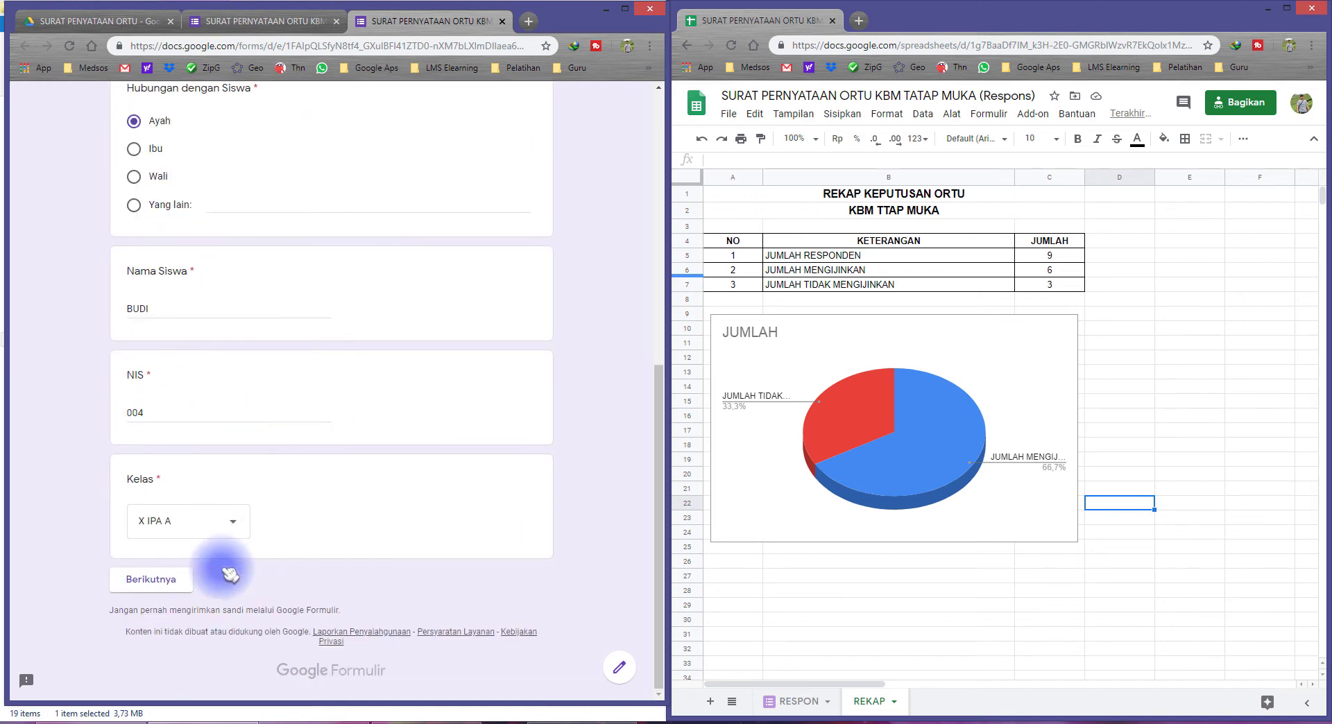
pyautogui.scroll(4, 345, 514)
pyautogui.scroll(-4, 250, 574)
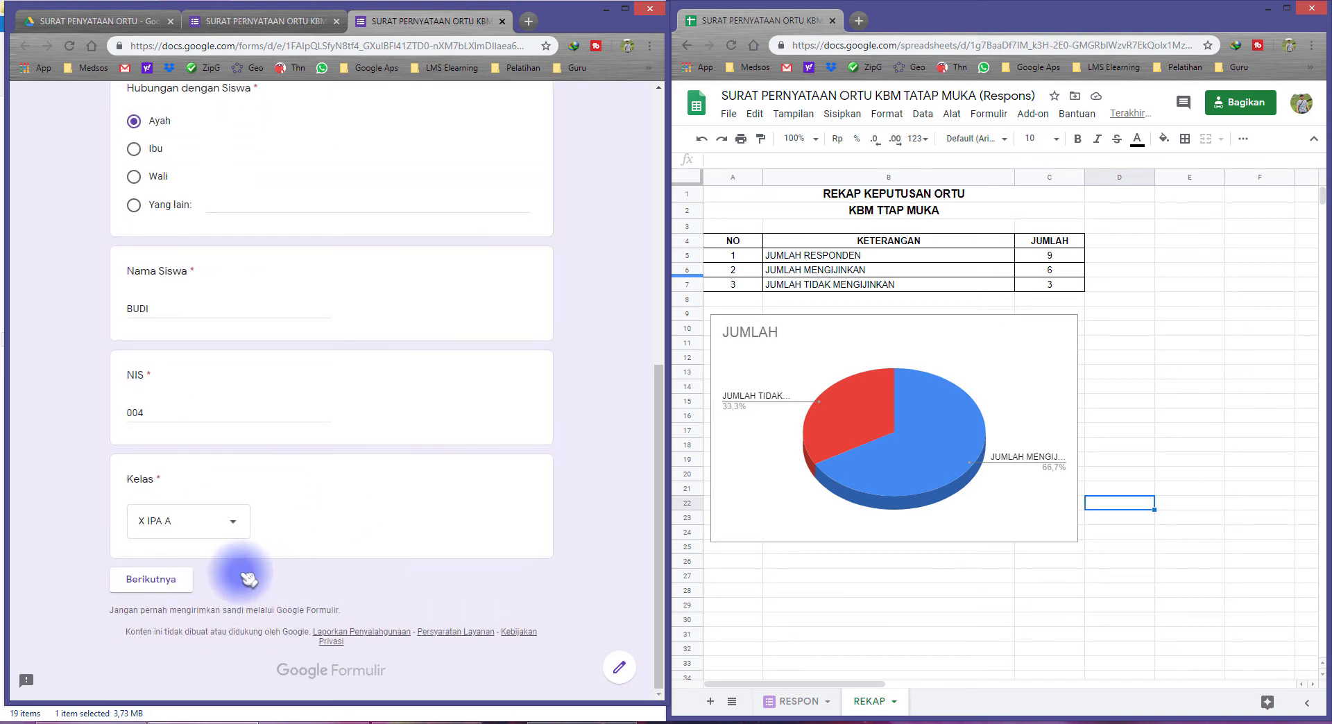
pyautogui.click(178, 582)
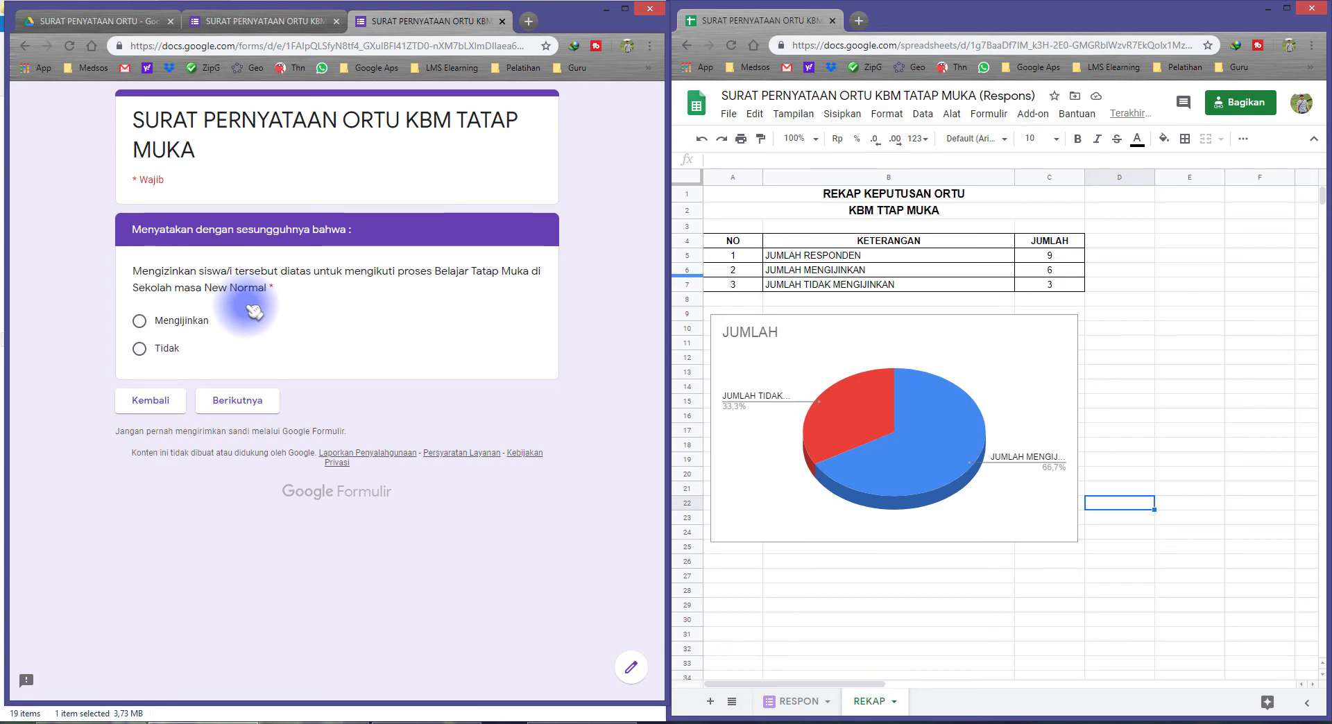
# Step: Answer Mengijinkan for joining face-to-face learning and Bersedia for supervising the health protocol, continuing to the following section each time
pyautogui.click(182, 321)
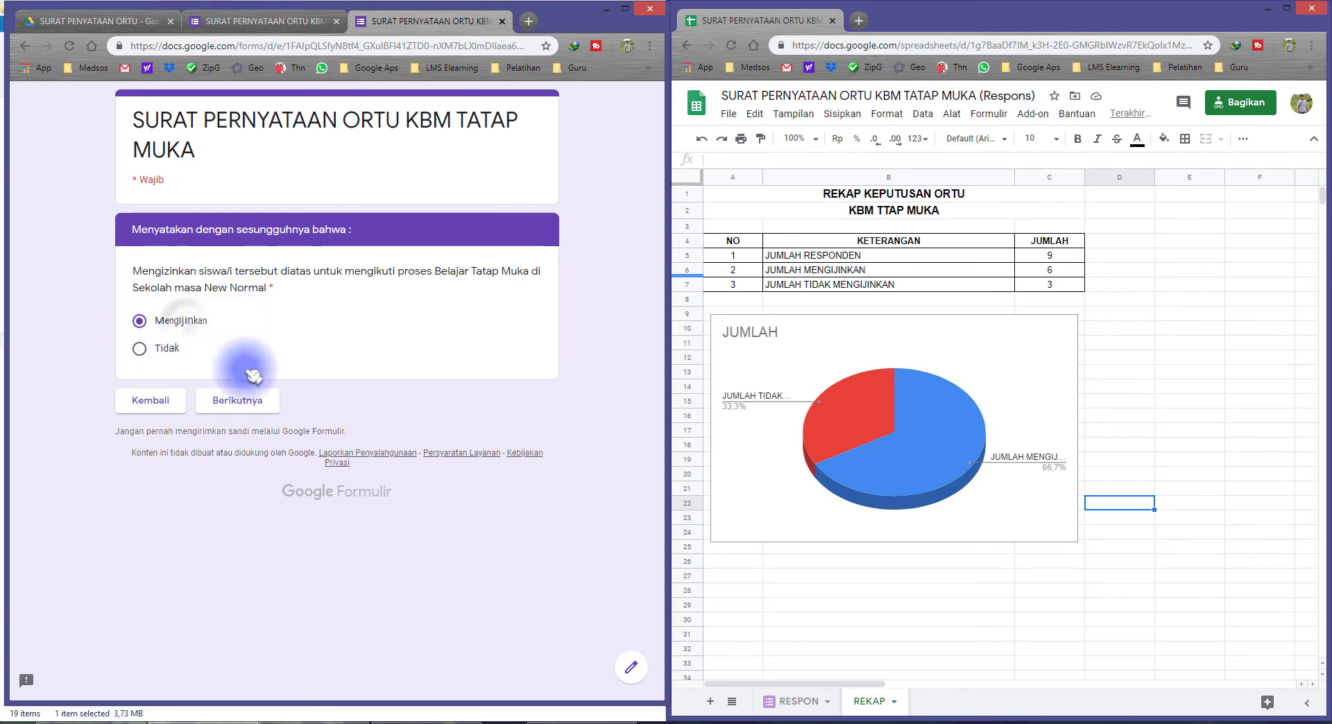
pyautogui.click(208, 401)
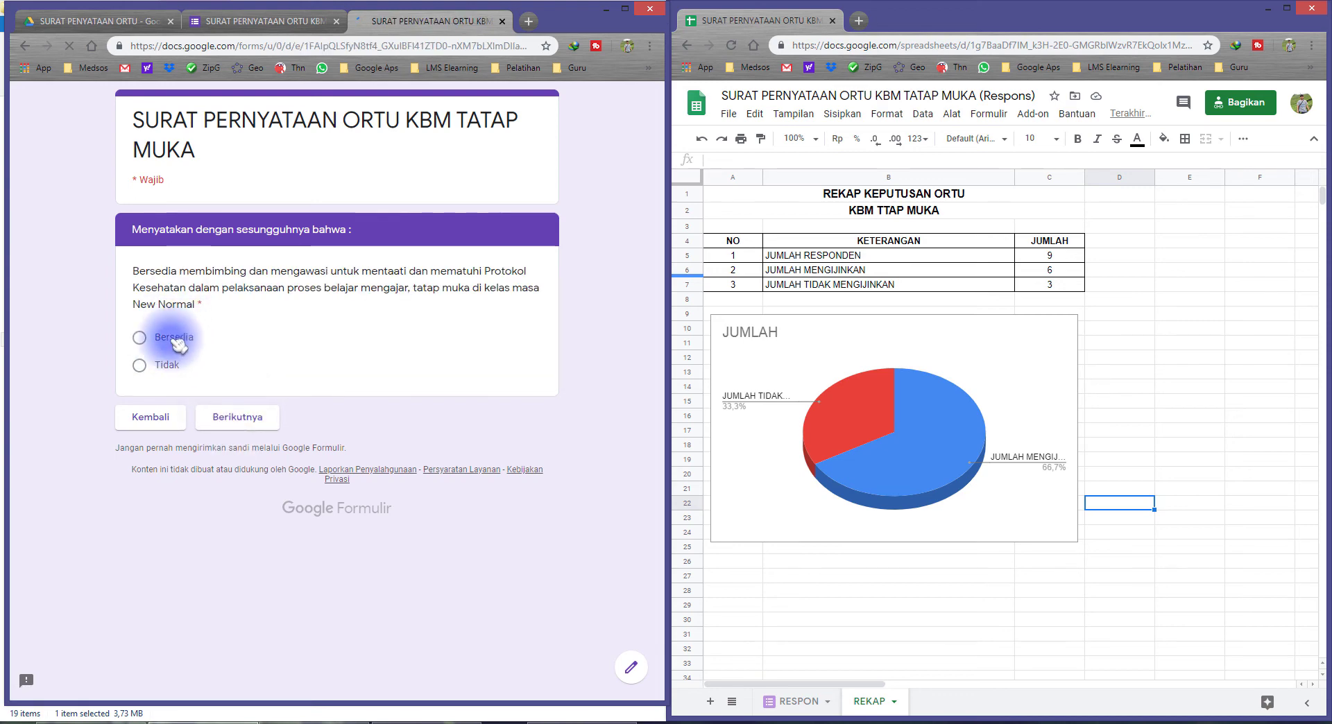
pyautogui.click(174, 340)
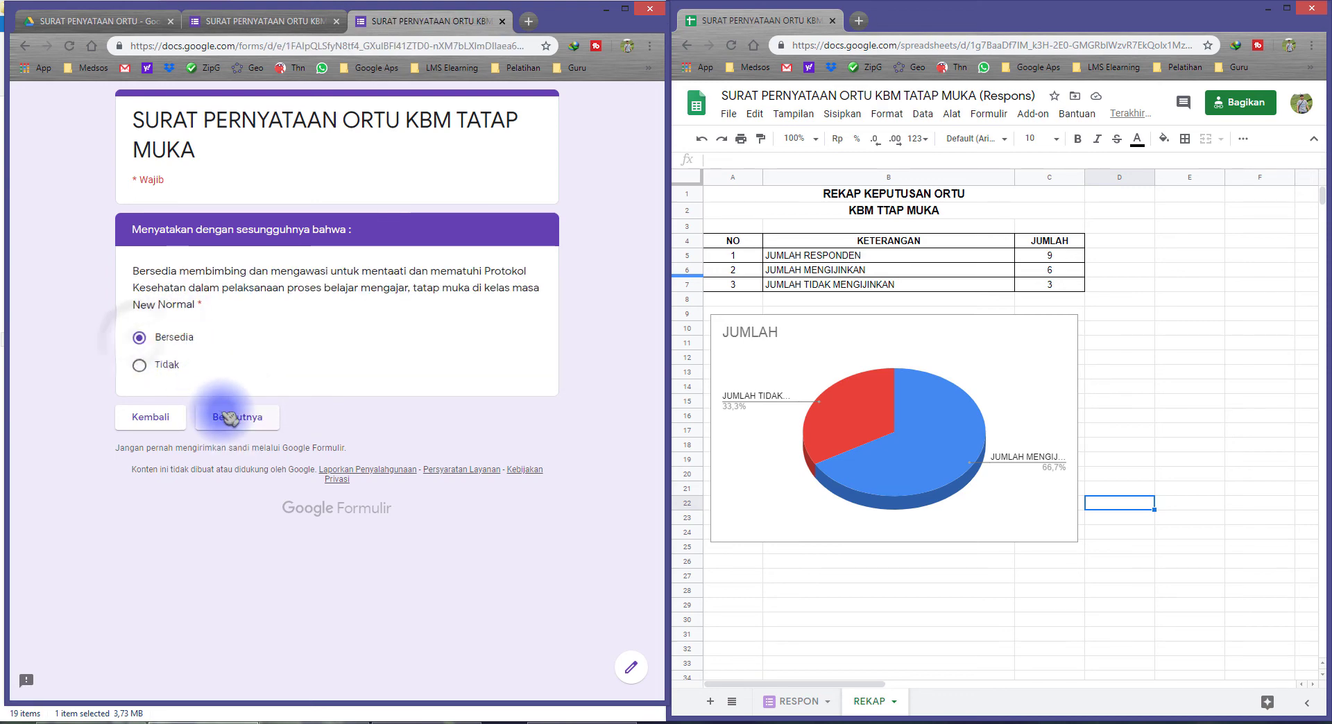
pyautogui.click(229, 417)
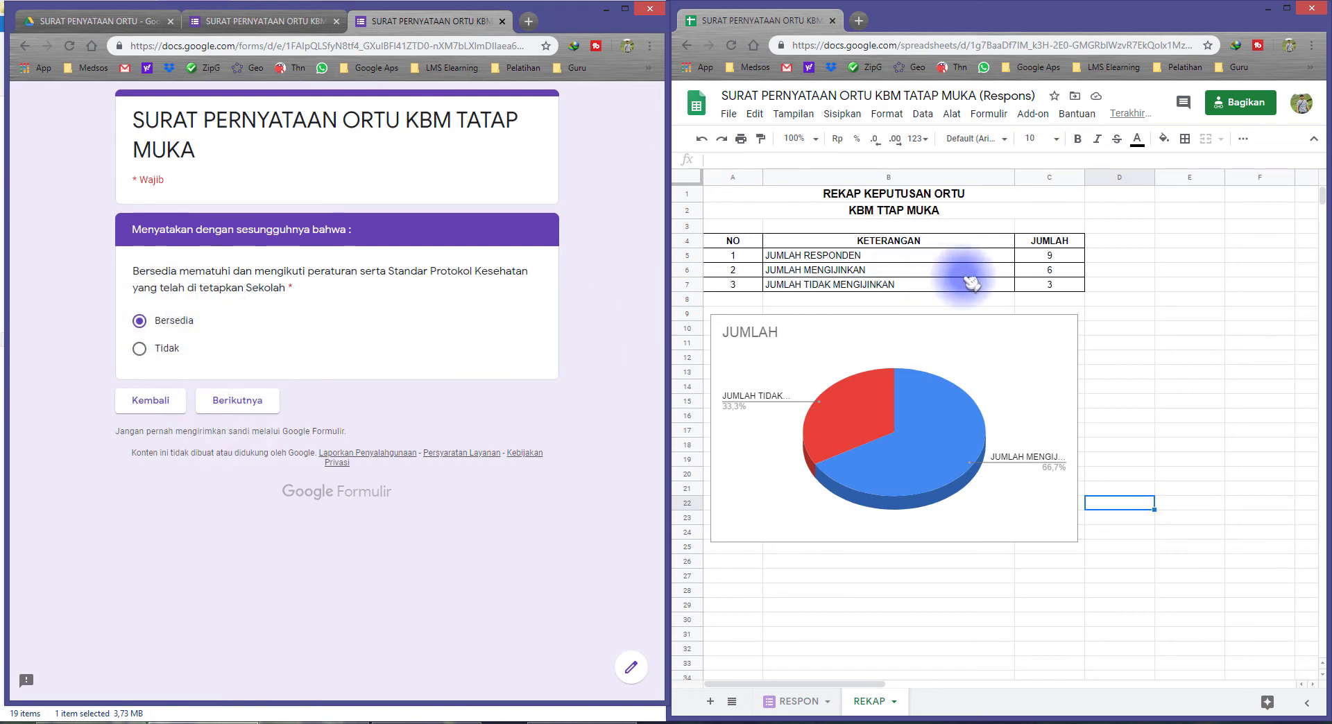
# Step: Answer Bersedia for obeying the school's rules and health protocol standards, and continue to the Keputusan Mengijinkan section
pyautogui.click(1064, 272)
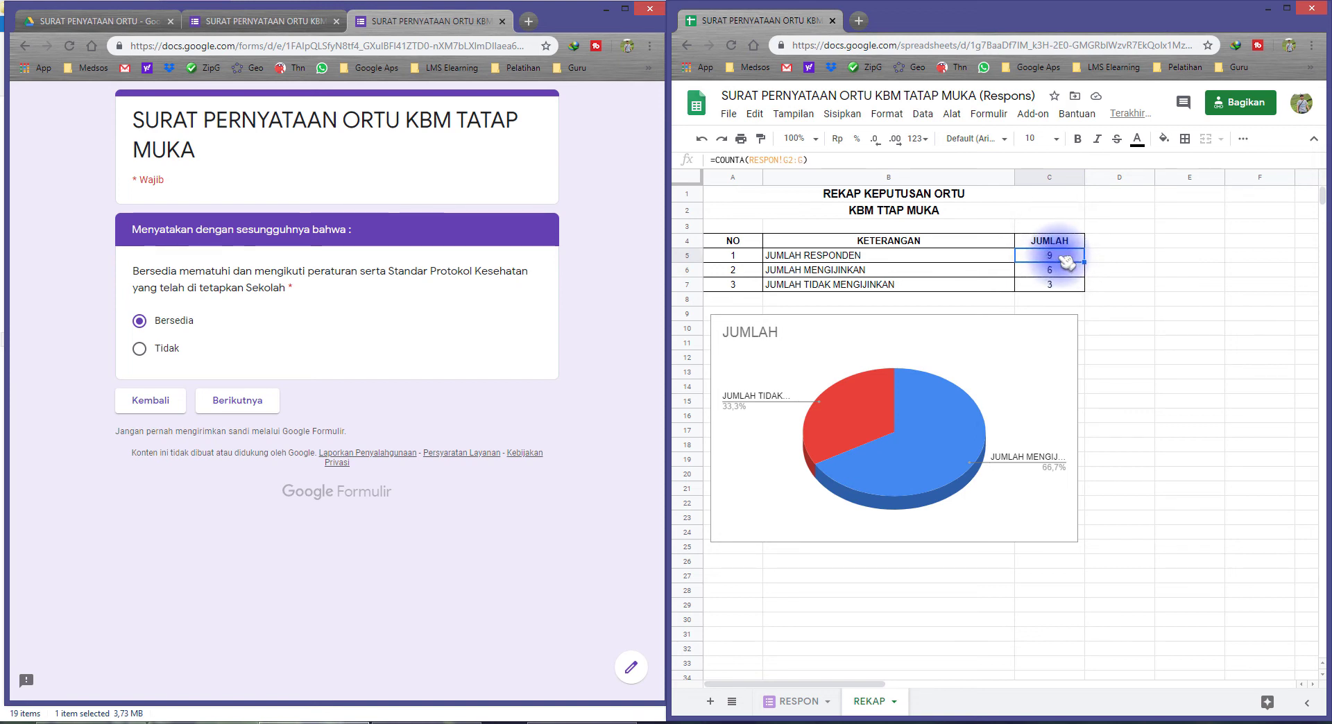
pyautogui.click(272, 348)
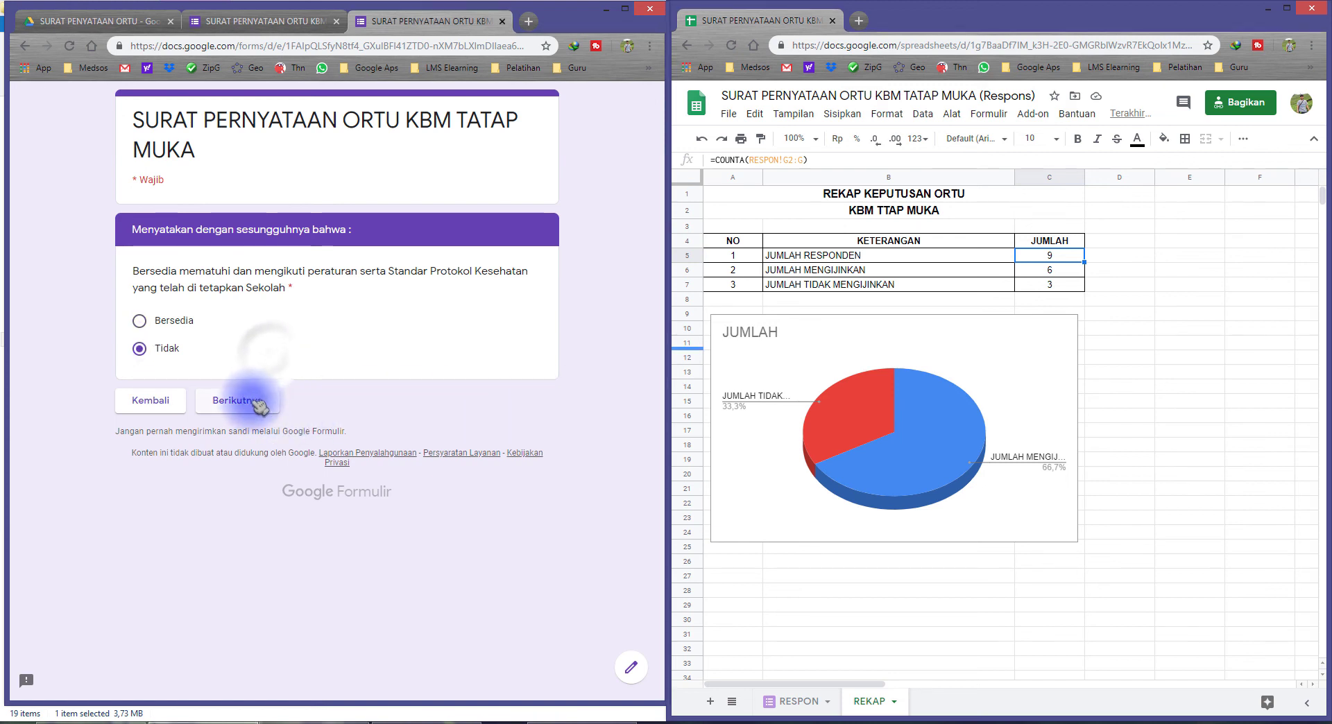
pyautogui.click(170, 321)
pyautogui.click(248, 400)
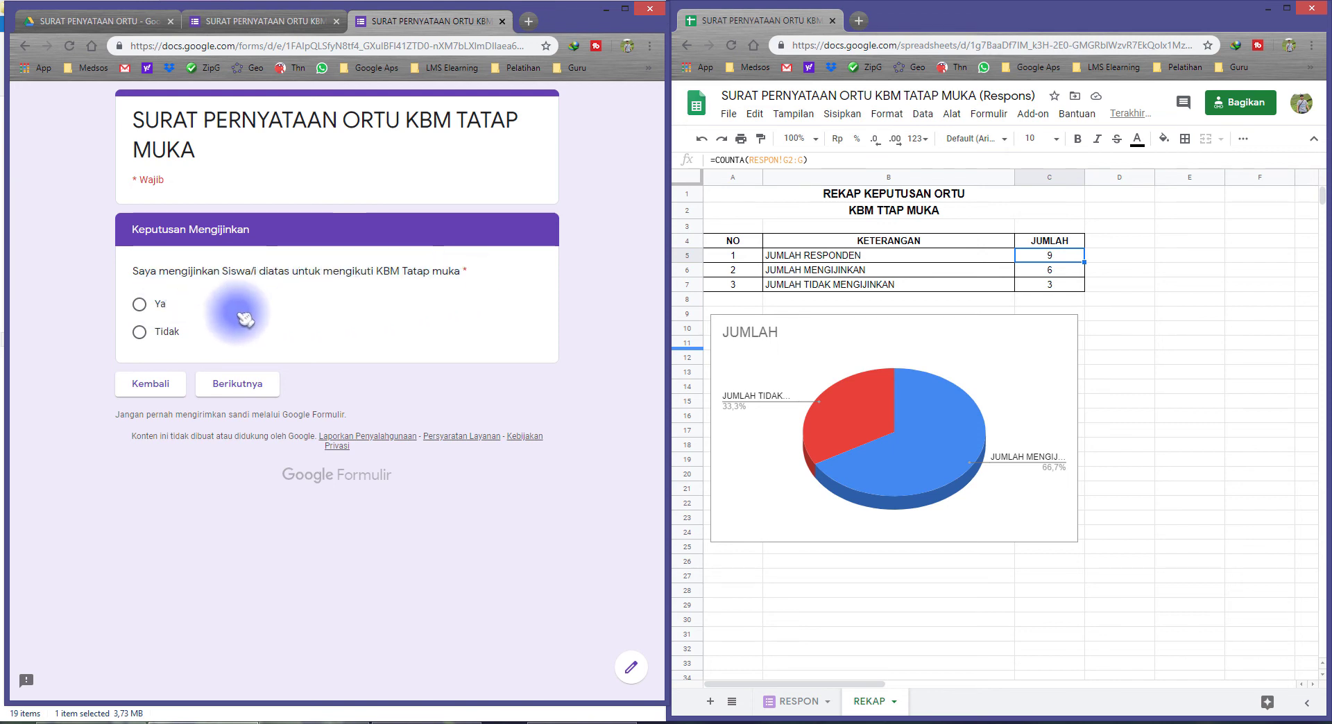
# Step: Choose Ya as the decision to allow the student to join KBM Tatap muka and submit the response
pyautogui.click(161, 303)
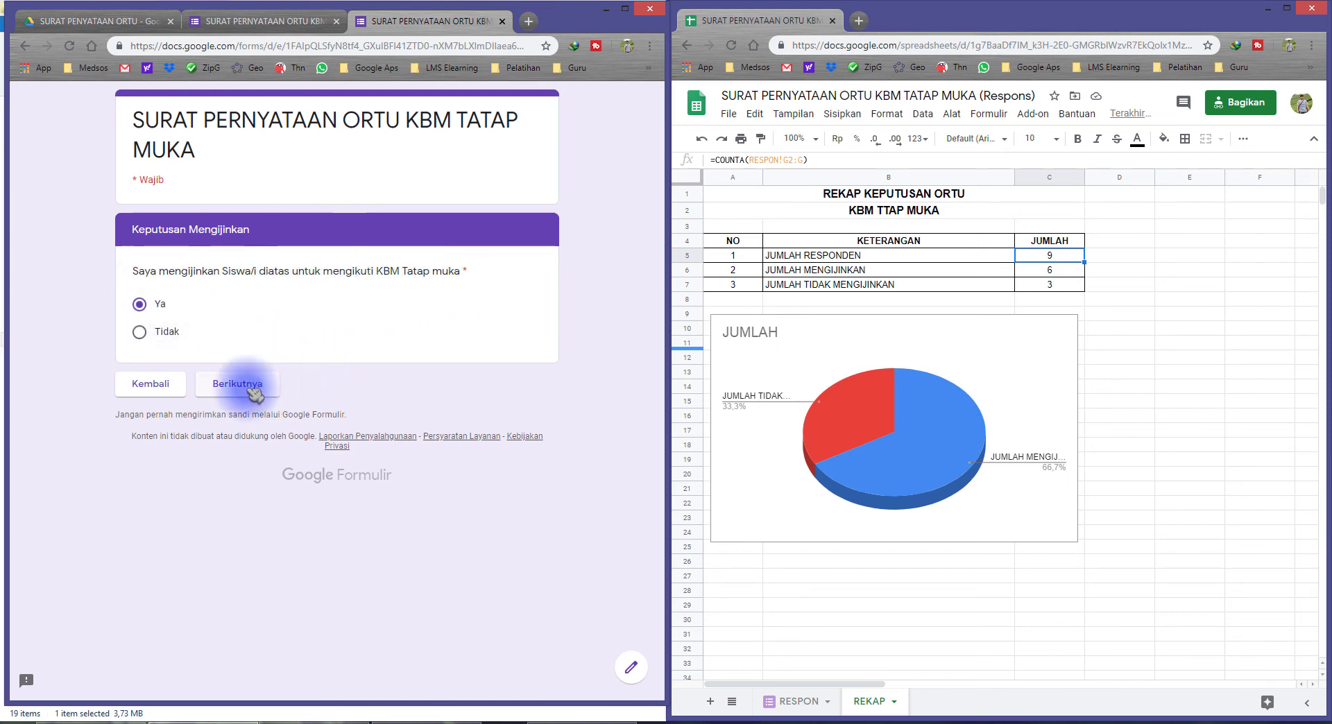
pyautogui.click(253, 390)
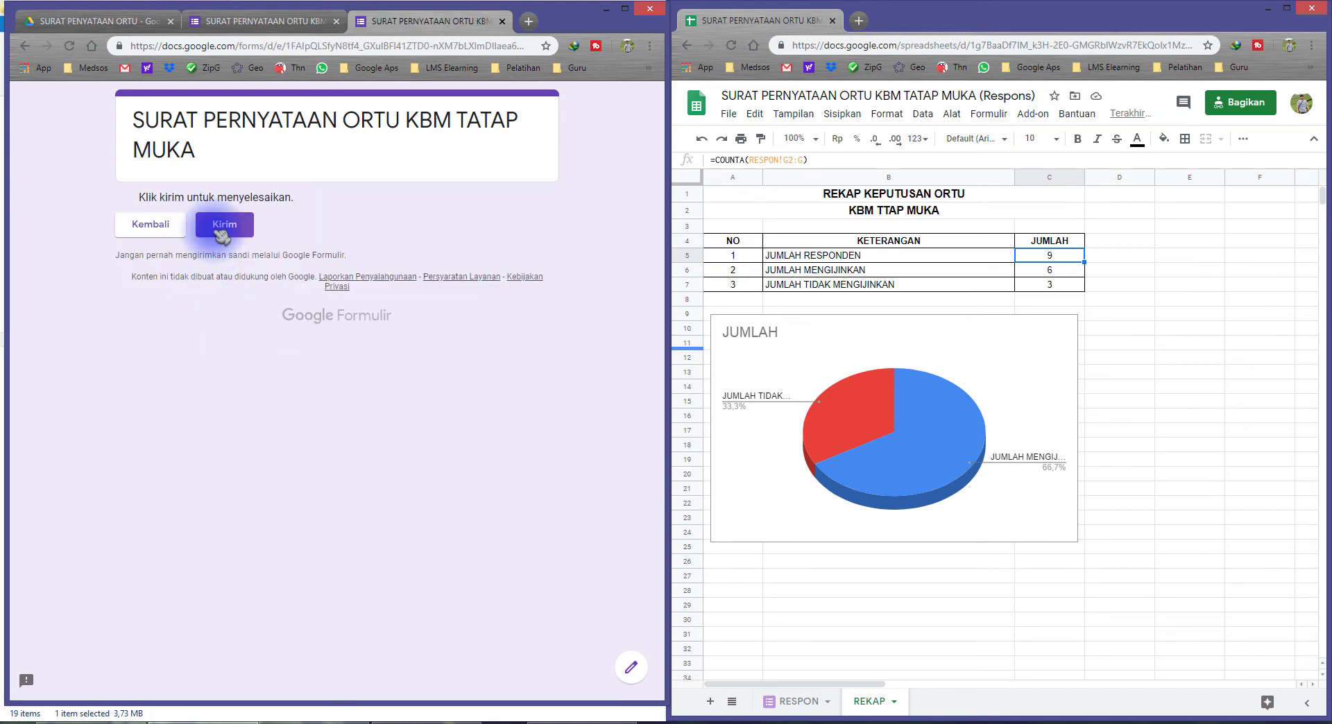
pyautogui.click(222, 236)
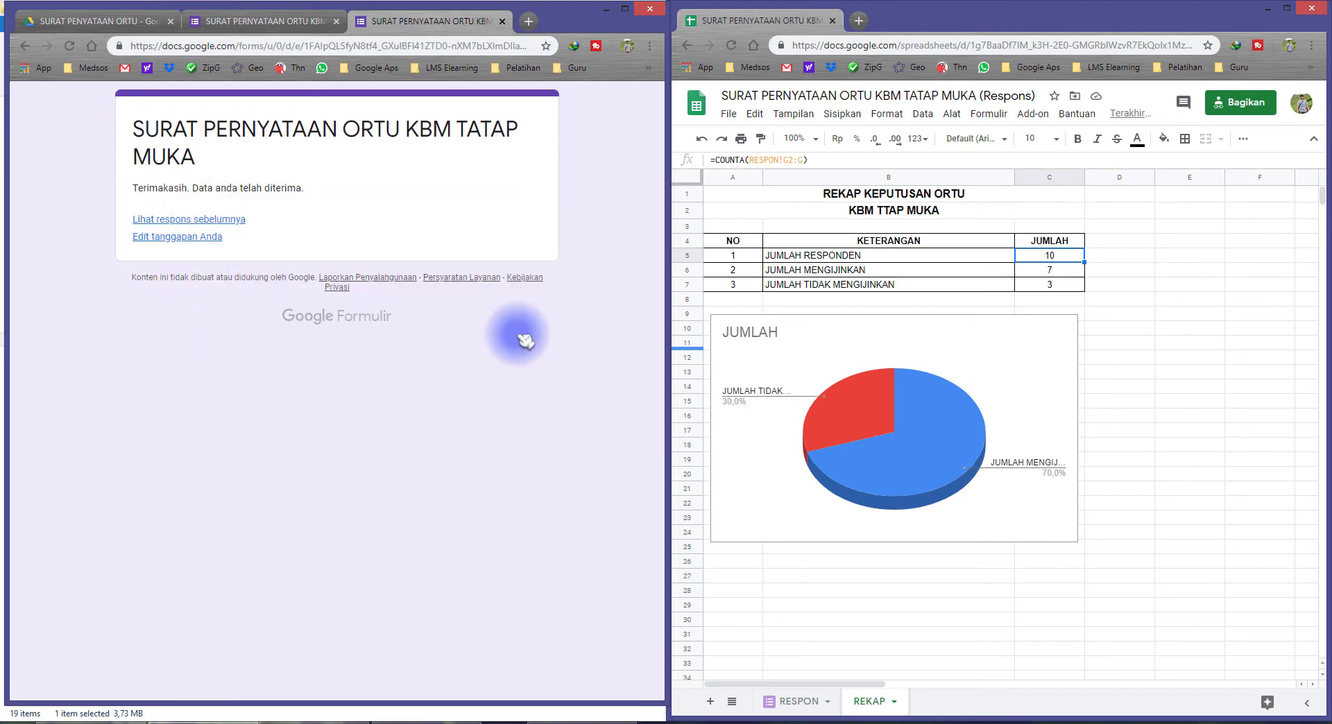
# Step: Check the respondent and permission counts in the REKAP table and the pie chart's percentages against the submitted response
pyautogui.click(853, 256)
pyautogui.click(930, 271)
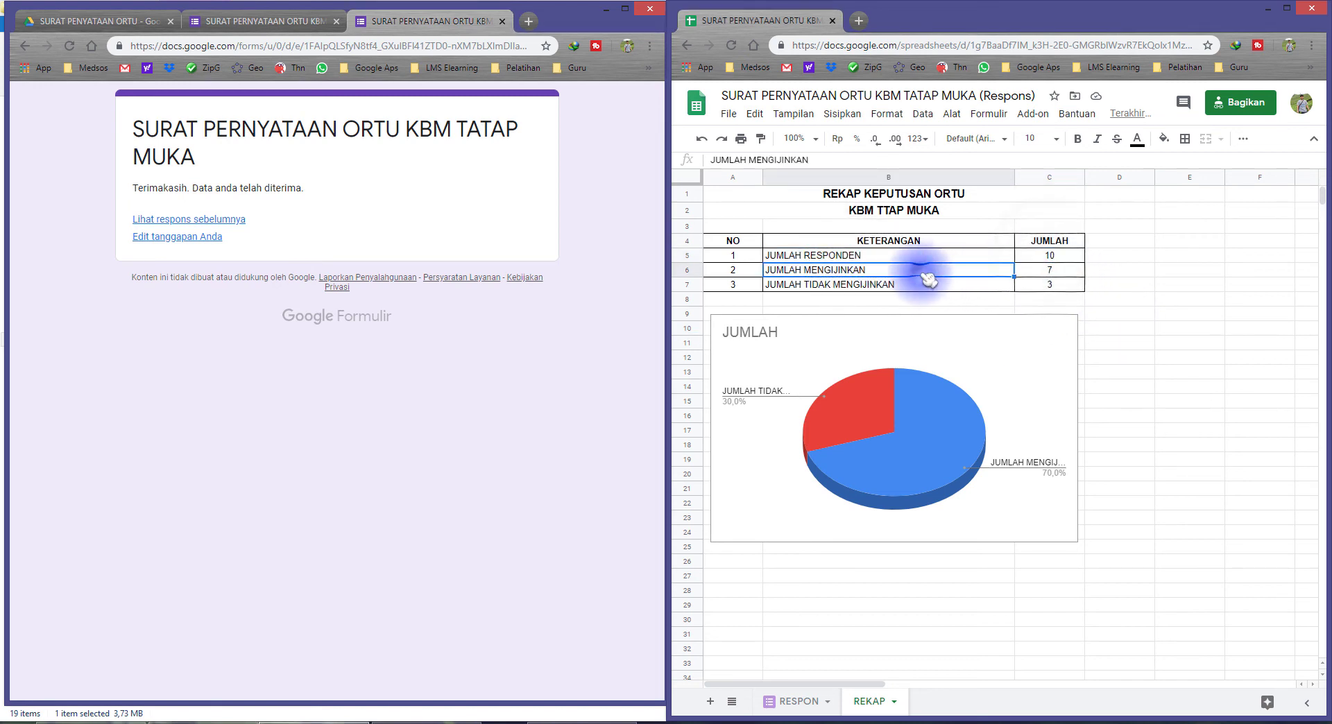
pyautogui.click(1051, 270)
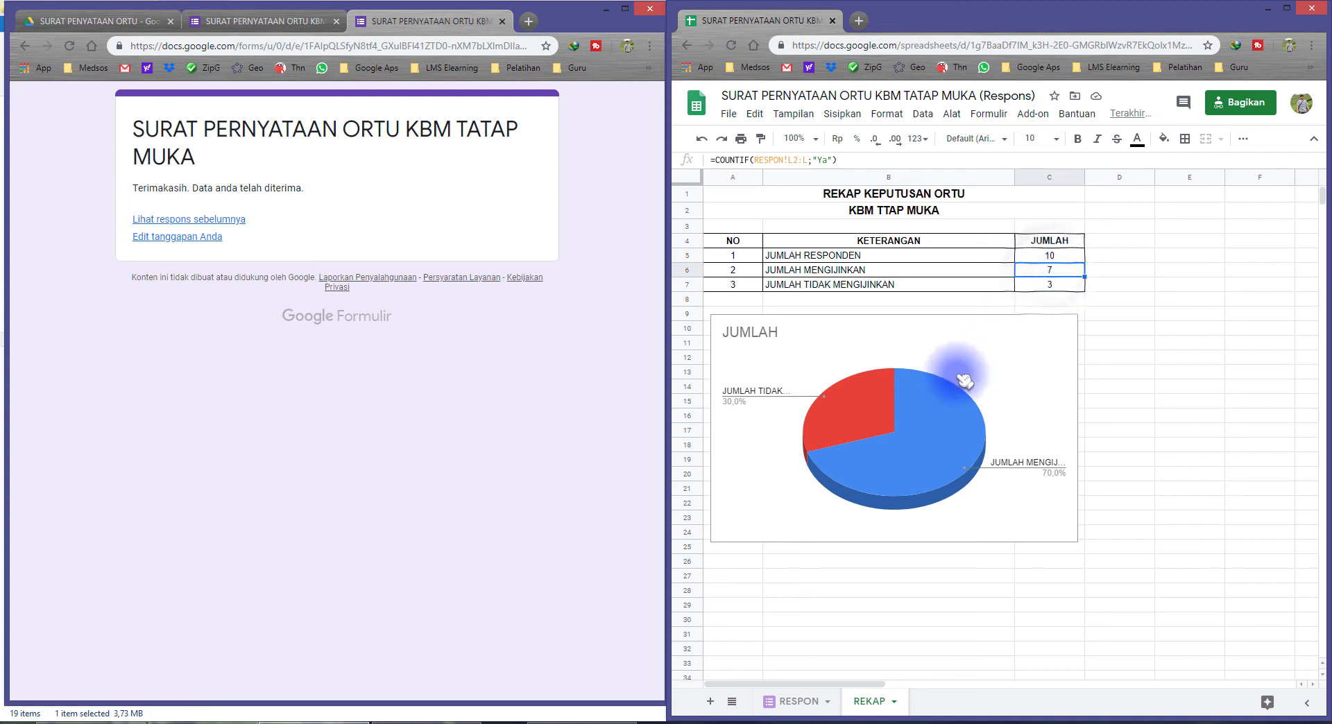
pyautogui.click(751, 408)
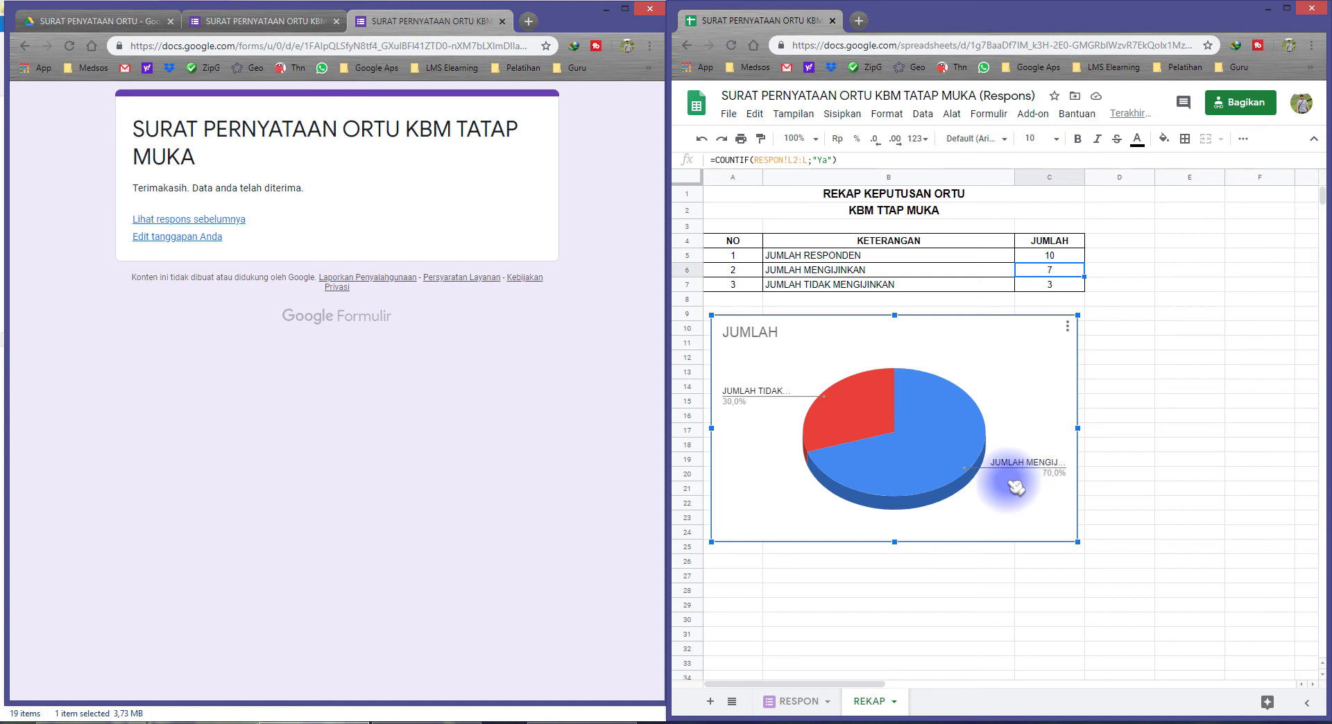
pyautogui.moveTo(884, 435)
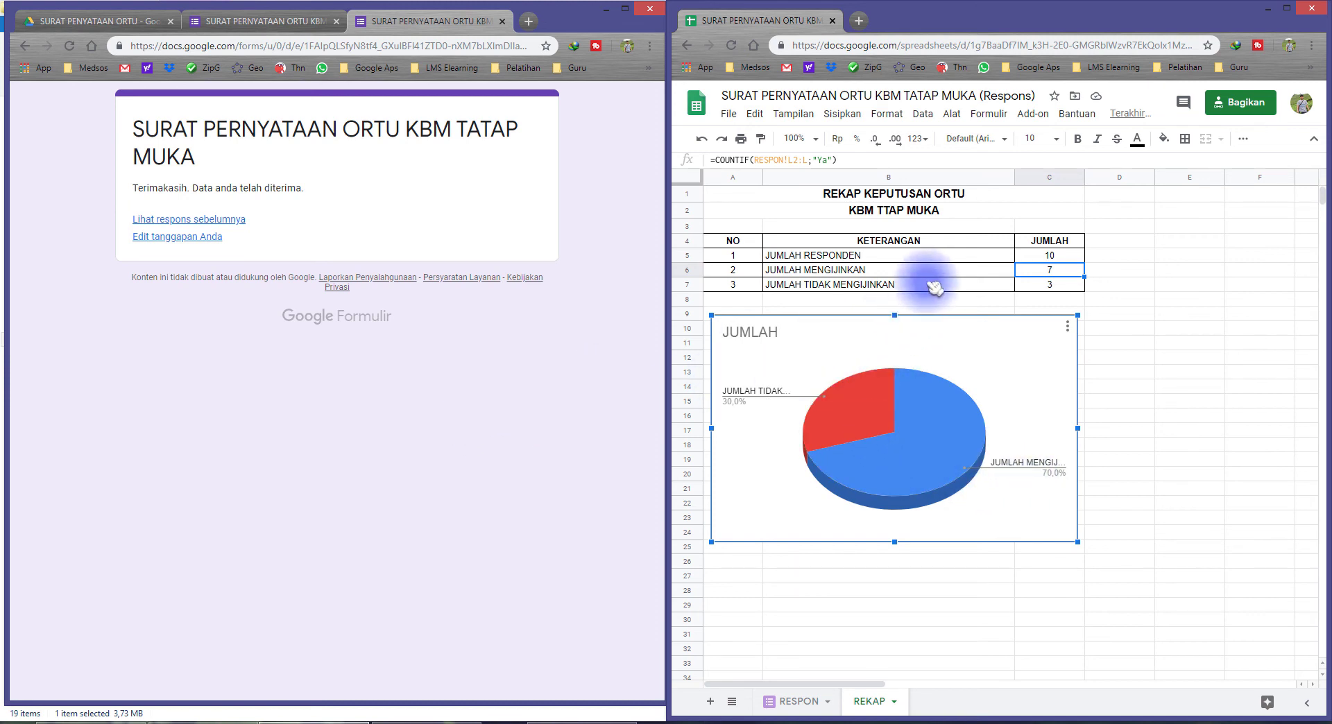
pyautogui.moveTo(779, 193); pyautogui.dragTo(844, 550)
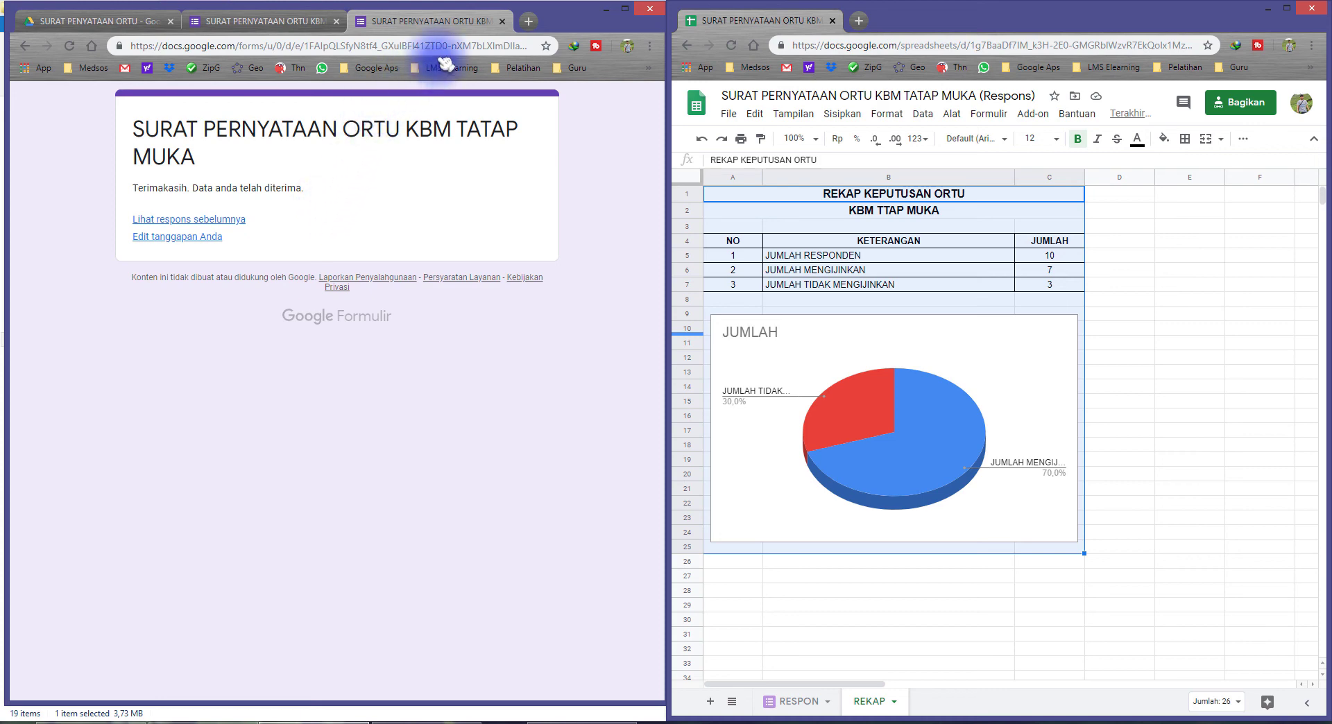
# Step: Close the form preview tab and maximize the form editor's window
pyautogui.click(503, 24)
pyautogui.click(502, 24)
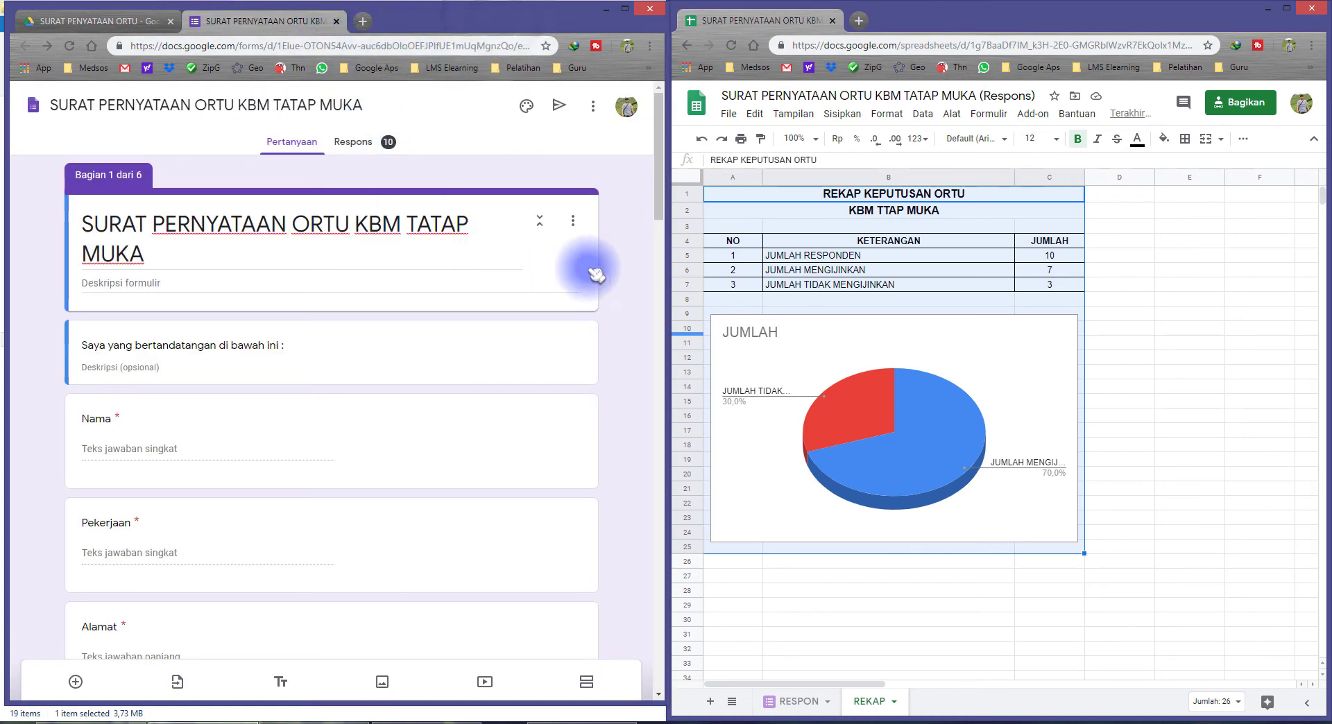
pyautogui.click(593, 106)
pyautogui.doubleClick(617, 25)
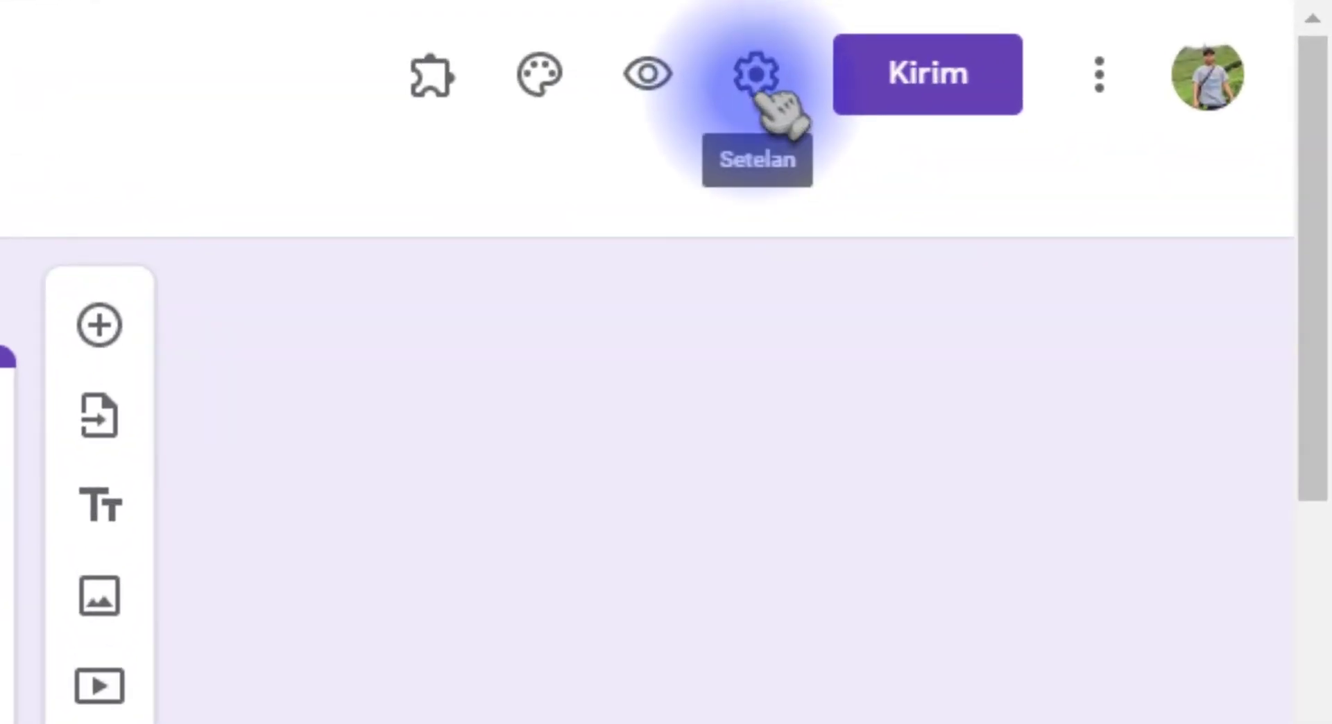
# Step: In the form's settings, turn on Batasi ke 1 tanggapan, turn off Lihat diagram ringkasan dan respons teks, and save
pyautogui.click(758, 76)
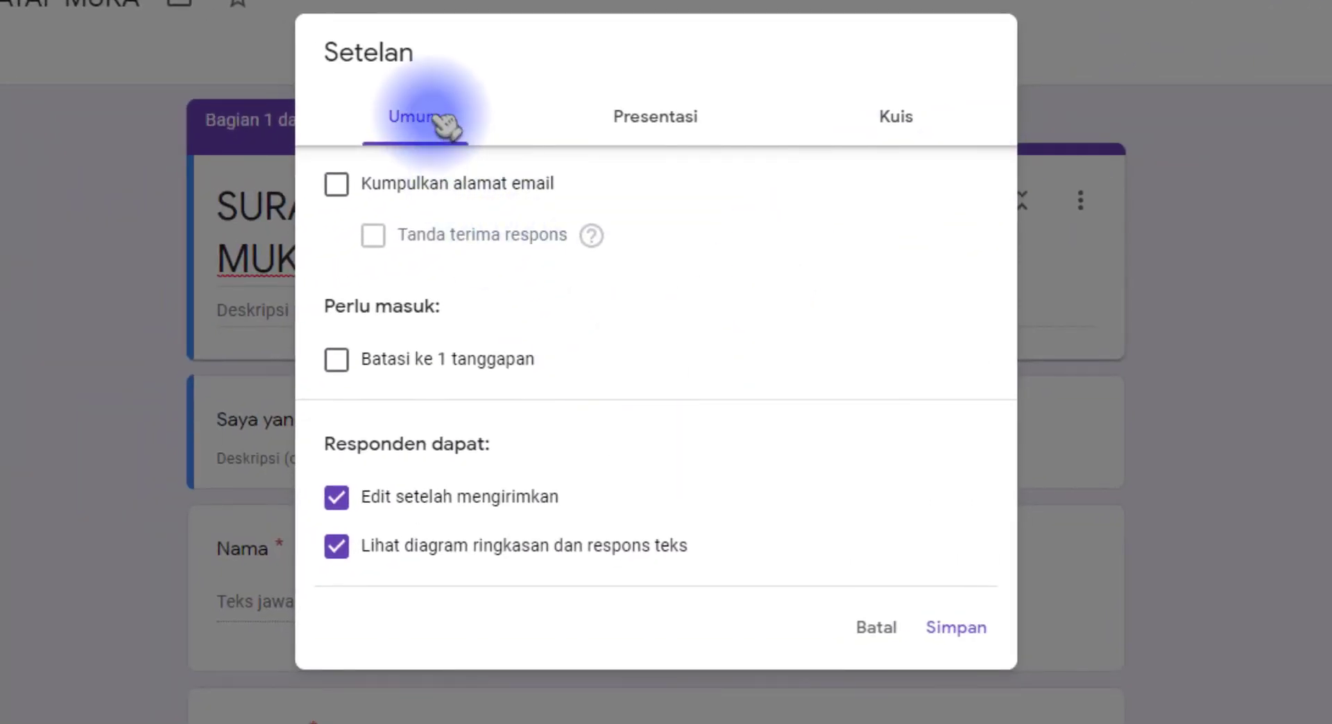
pyautogui.click(433, 124)
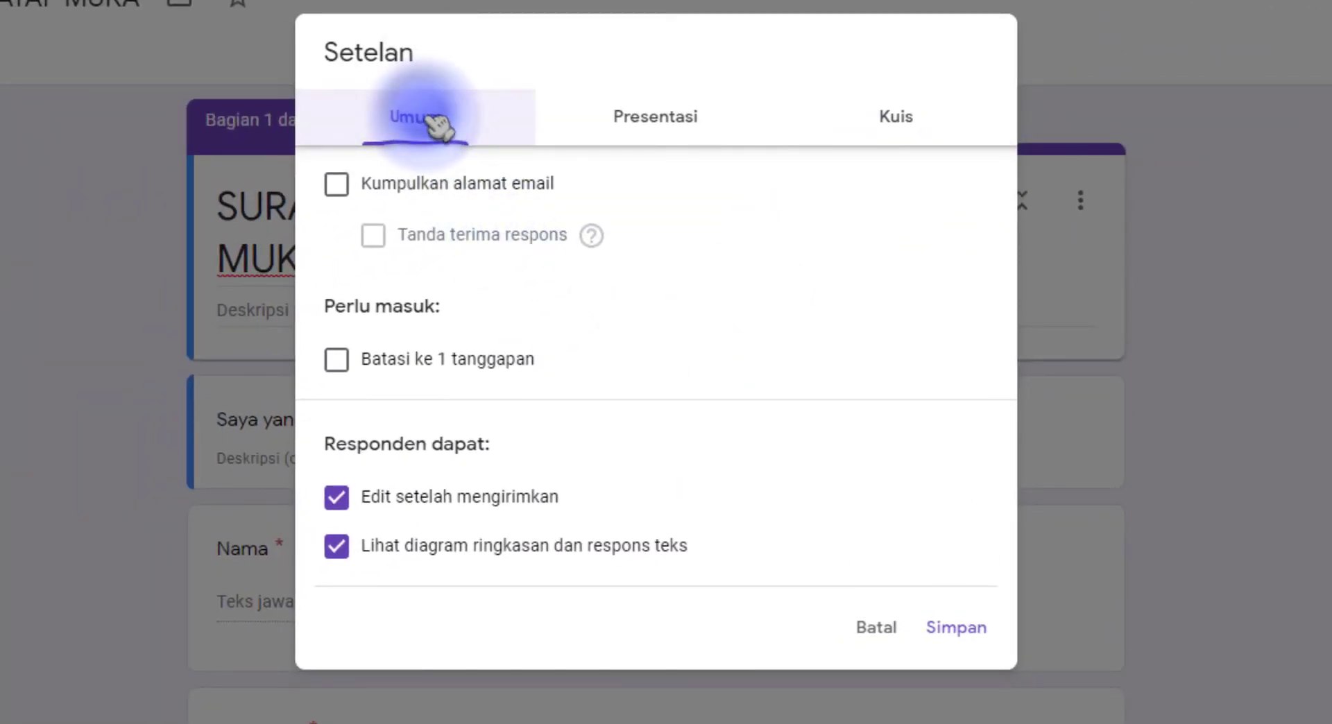
pyautogui.click(444, 366)
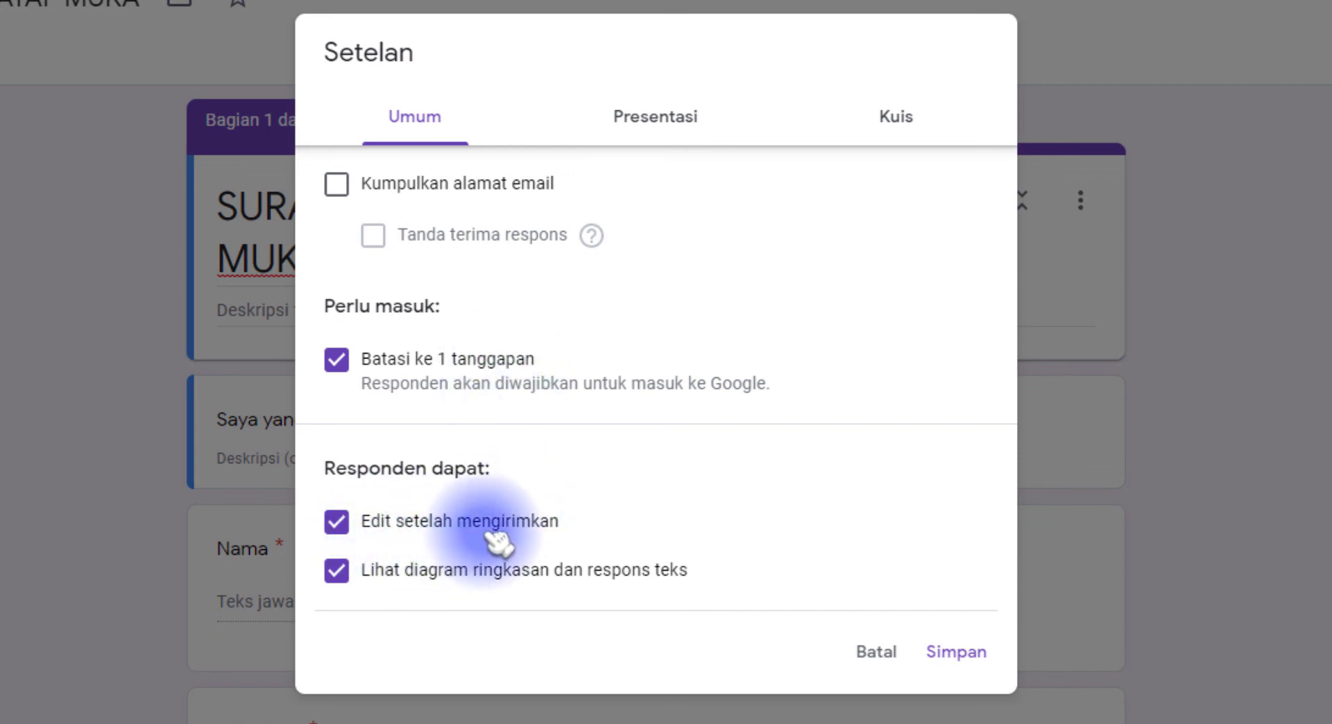
pyautogui.click(479, 572)
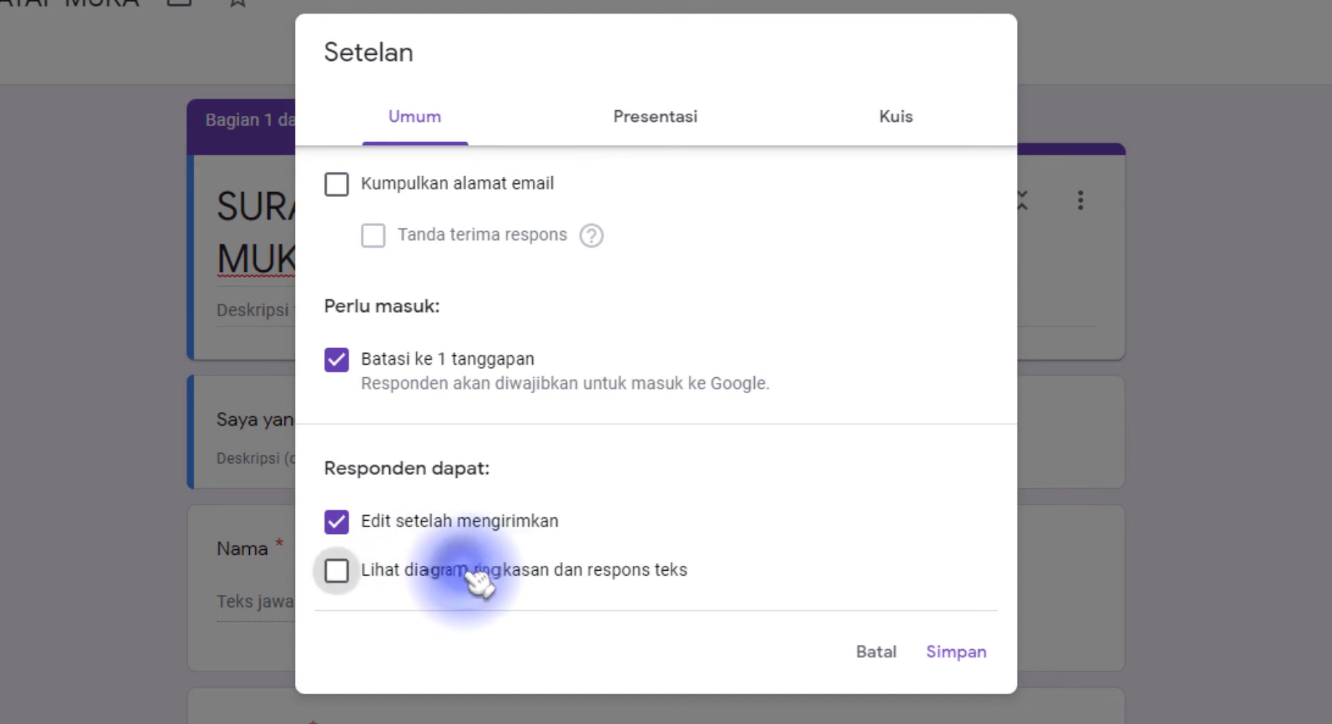
pyautogui.click(652, 121)
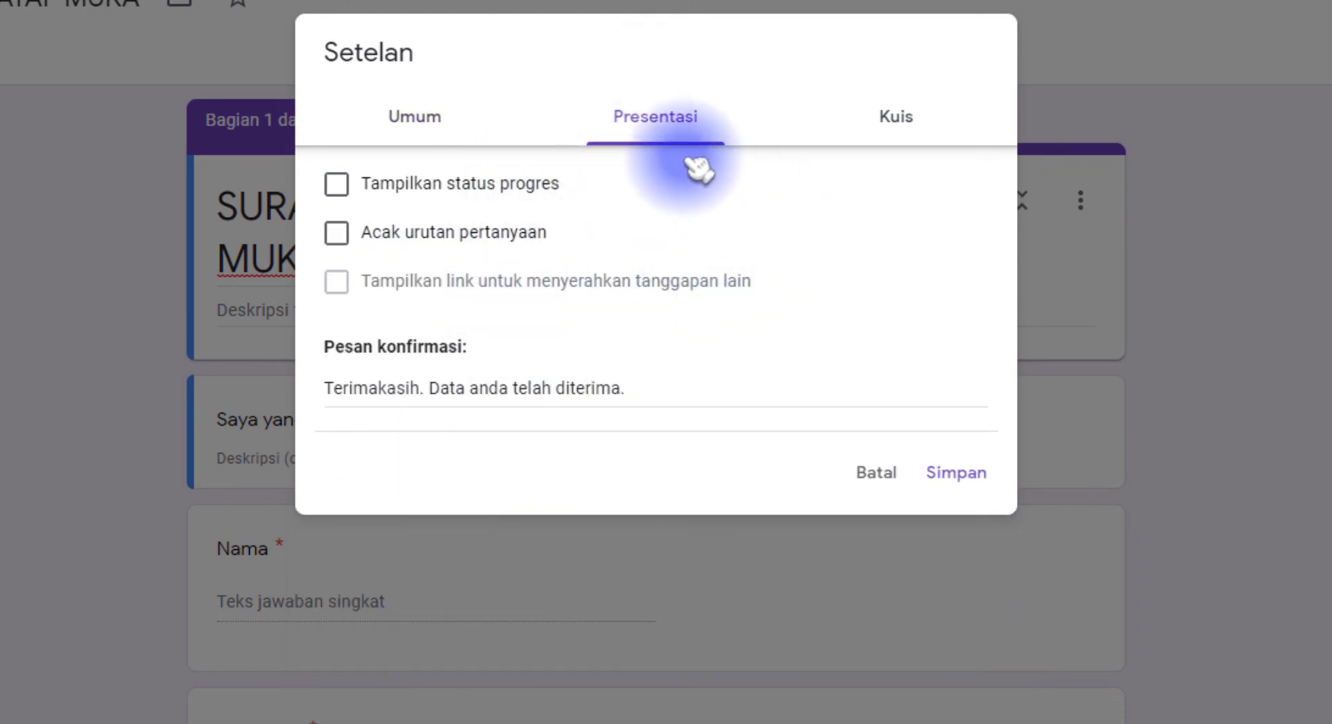
pyautogui.click(896, 118)
pyautogui.click(884, 713)
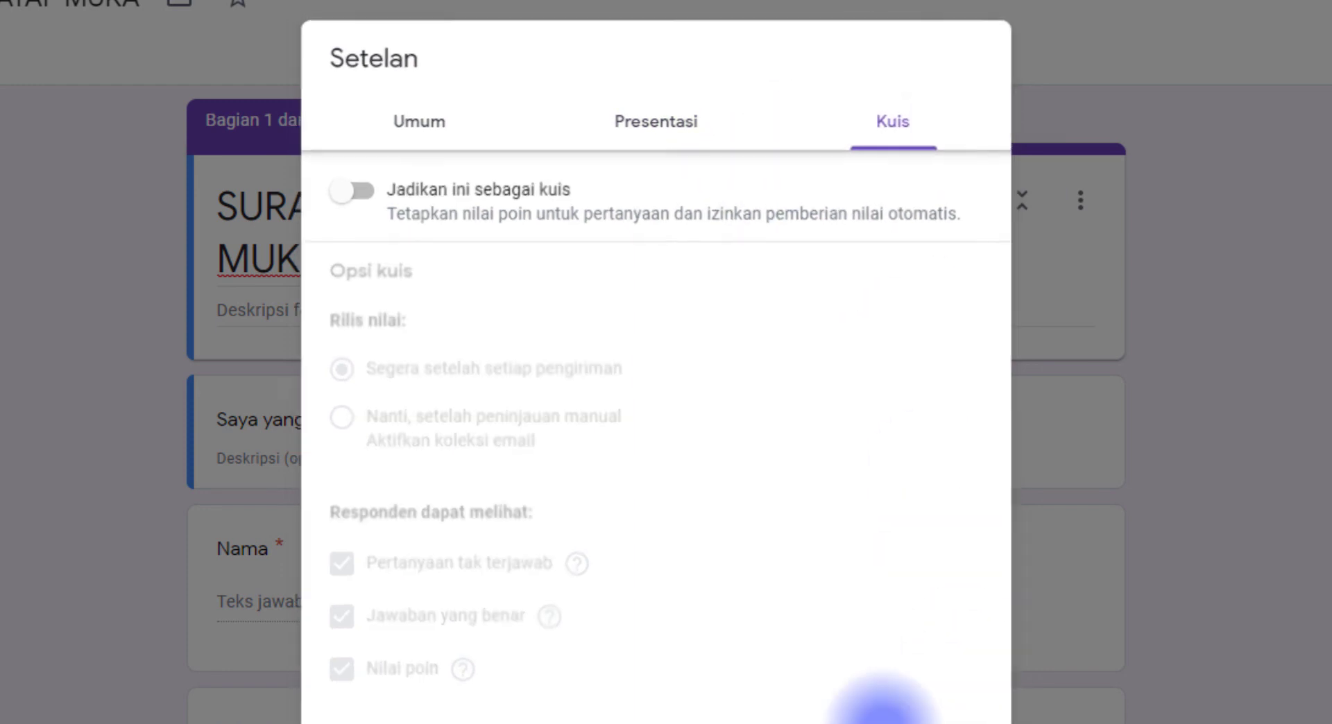
pyautogui.scroll(-4, 53, 520)
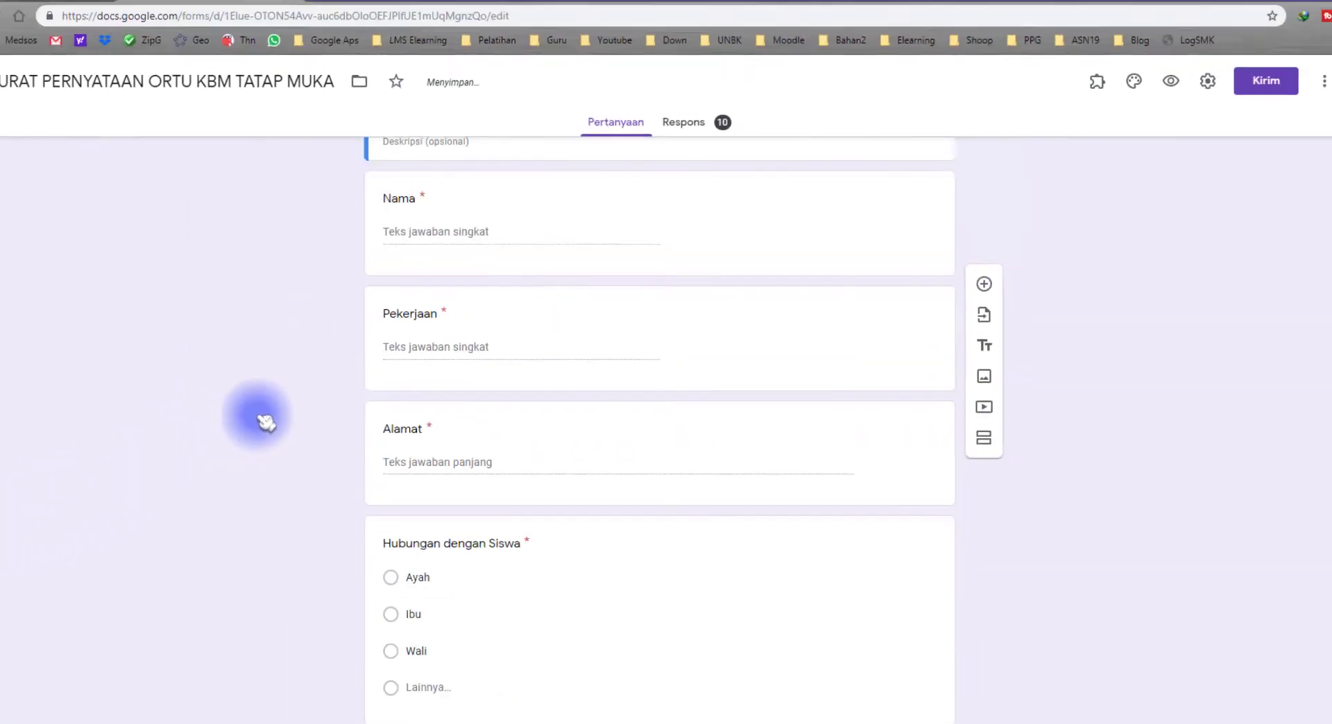
pyautogui.scroll(4, 291, 403)
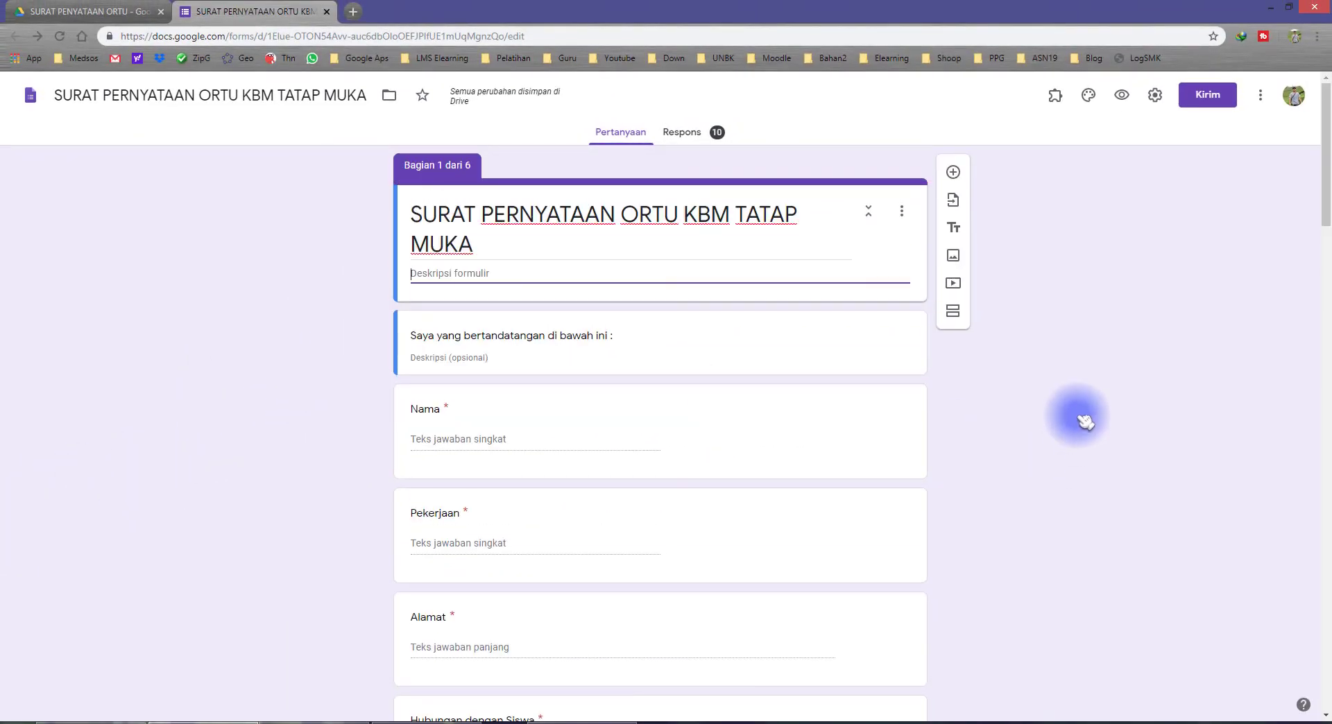
pyautogui.scroll(-10, 1081, 419)
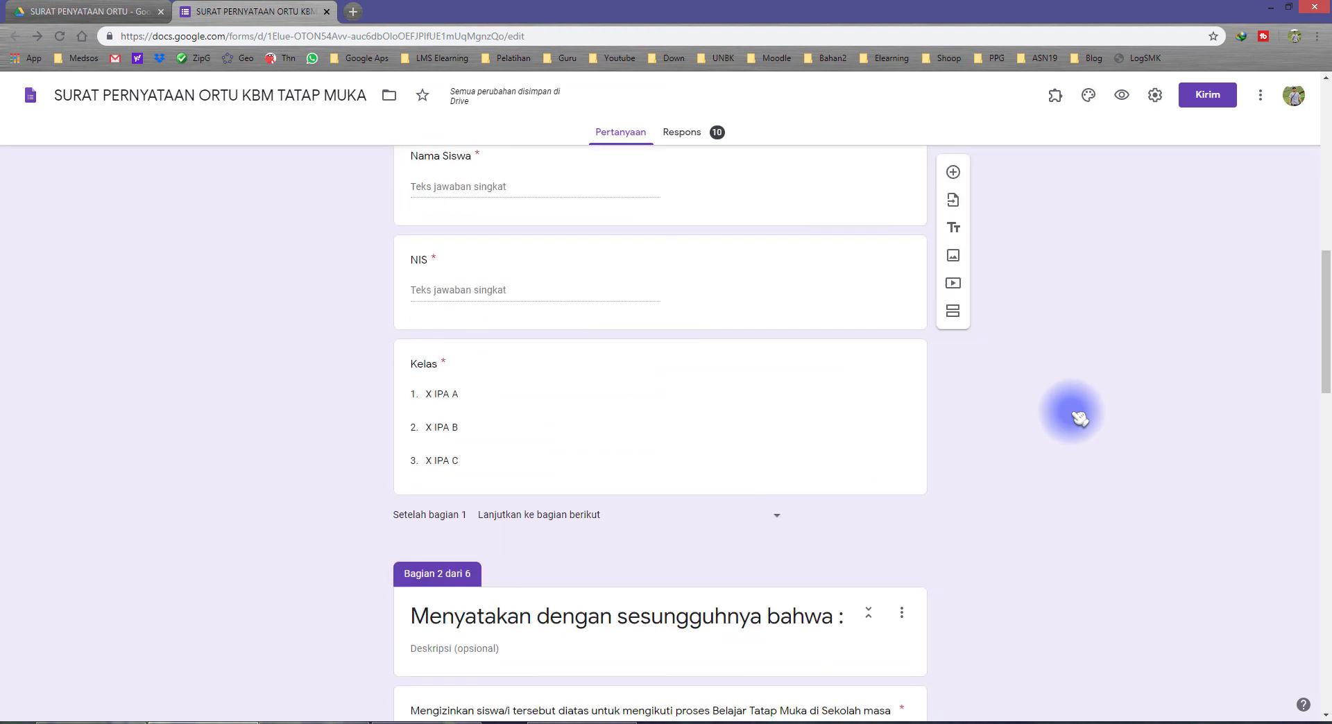
pyautogui.scroll(-4, 1079, 418)
pyautogui.scroll(14, 1078, 418)
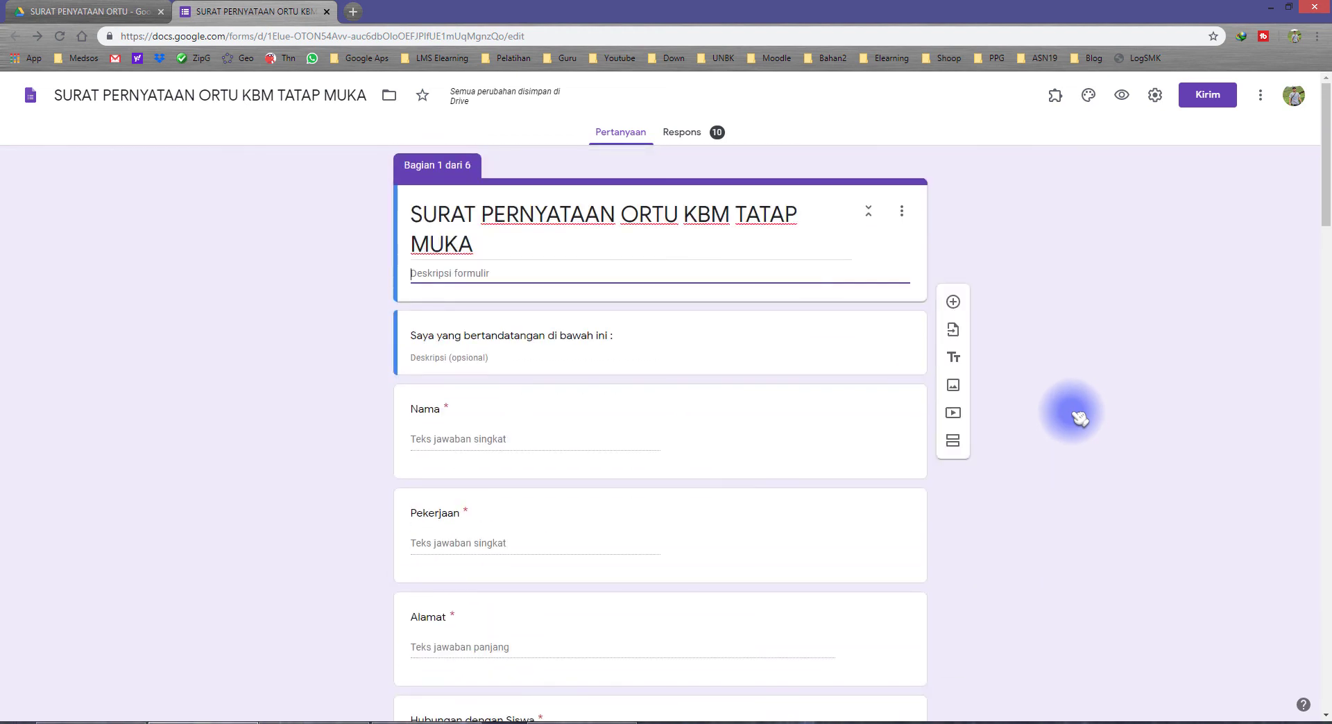